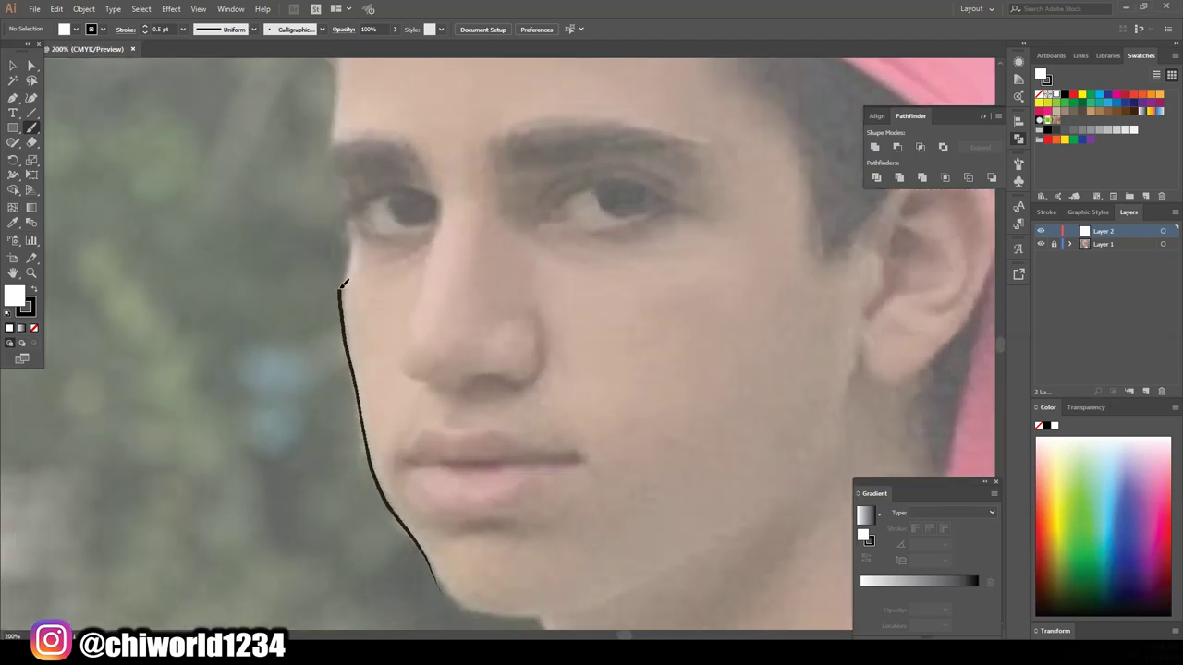
Trace the right jaw line, the nose bridge and the nostril underside in black brush strokes.
scroll(334, 166, up, 4)
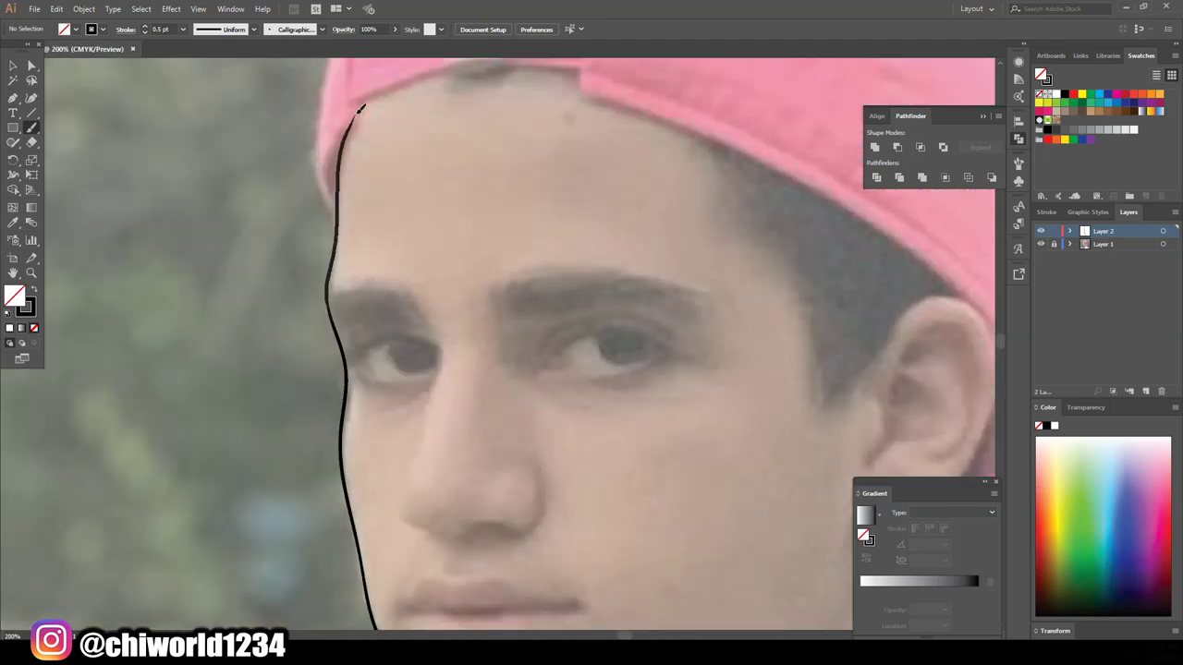
scroll(648, 460, down, 3)
scroll(659, 449, up, 3)
drag(667, 336, 429, 472)
scroll(428, 594, down, 3)
scroll(314, 412, up, 5)
scroll(436, 396, up, 5)
scroll(294, 407, up, 1)
scroll(287, 453, up, 2)
mouse_move(282, 389)
mouse_down()
mouse_move(343, 184)
mouse_move(349, 77)
mouse_up()
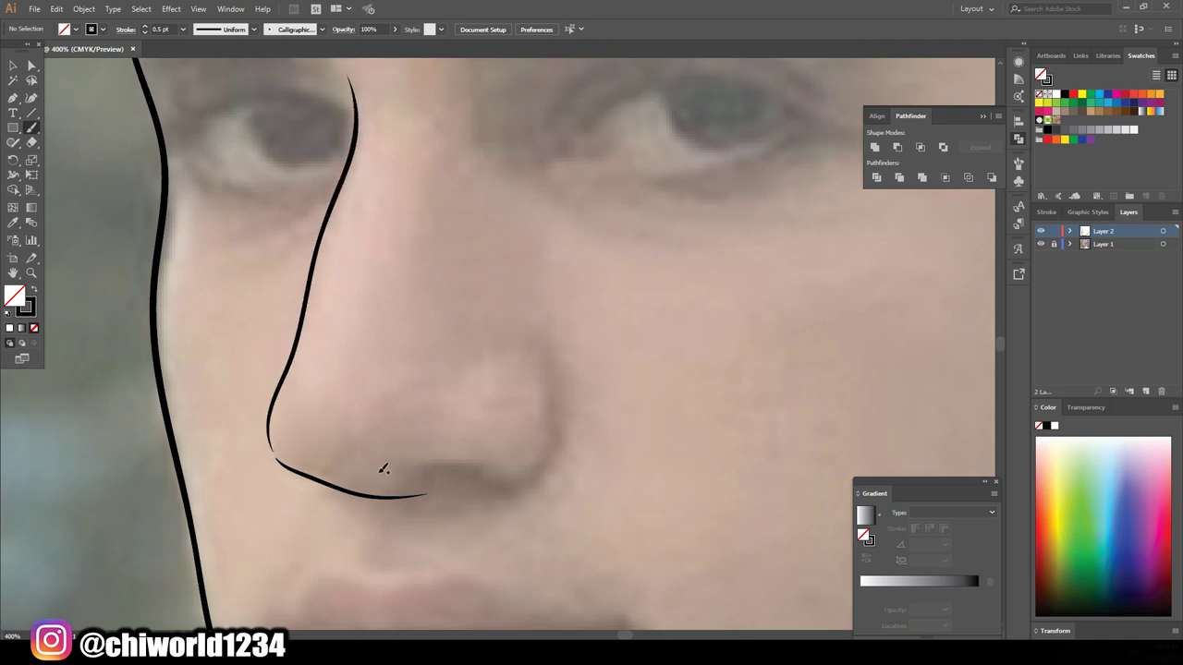
mouse_move(386, 468)
mouse_down()
mouse_move(473, 480)
mouse_move(525, 326)
mouse_up()
scroll(470, 425, down, 3)
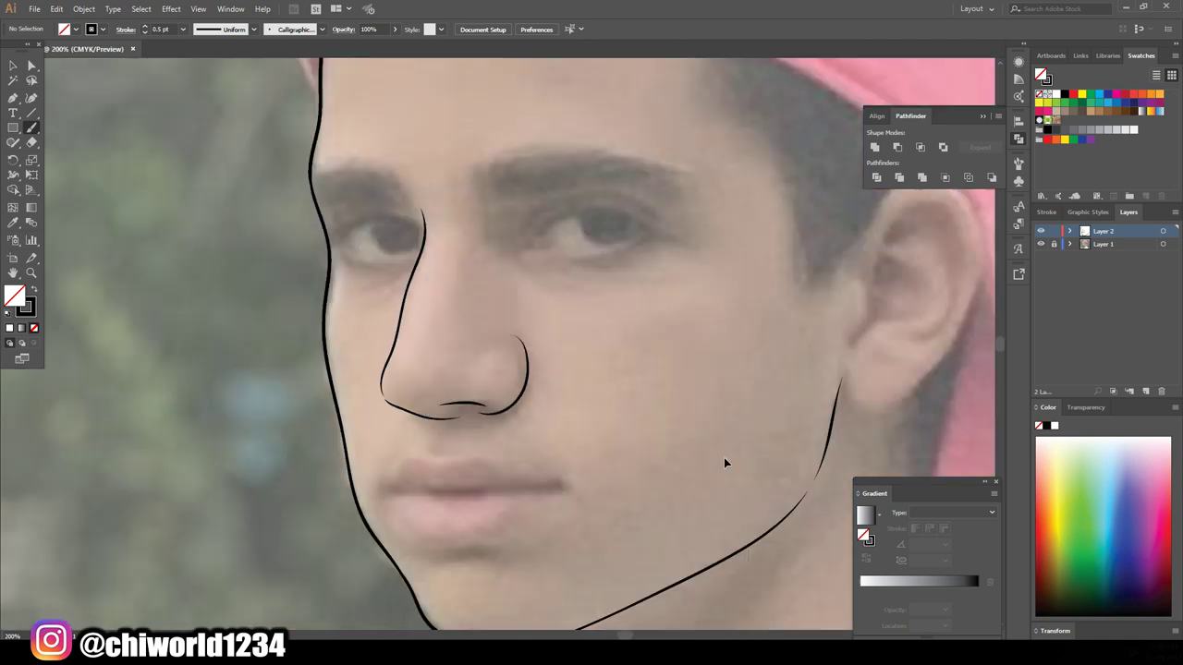
Trace both upper eyelids and the eyelid creases above each eye.
click(1041, 244)
scroll(810, 332, up, 2)
scroll(126, 308, up, 2)
mouse_move(134, 325)
mouse_down()
mouse_move(252, 274)
mouse_move(347, 319)
mouse_up()
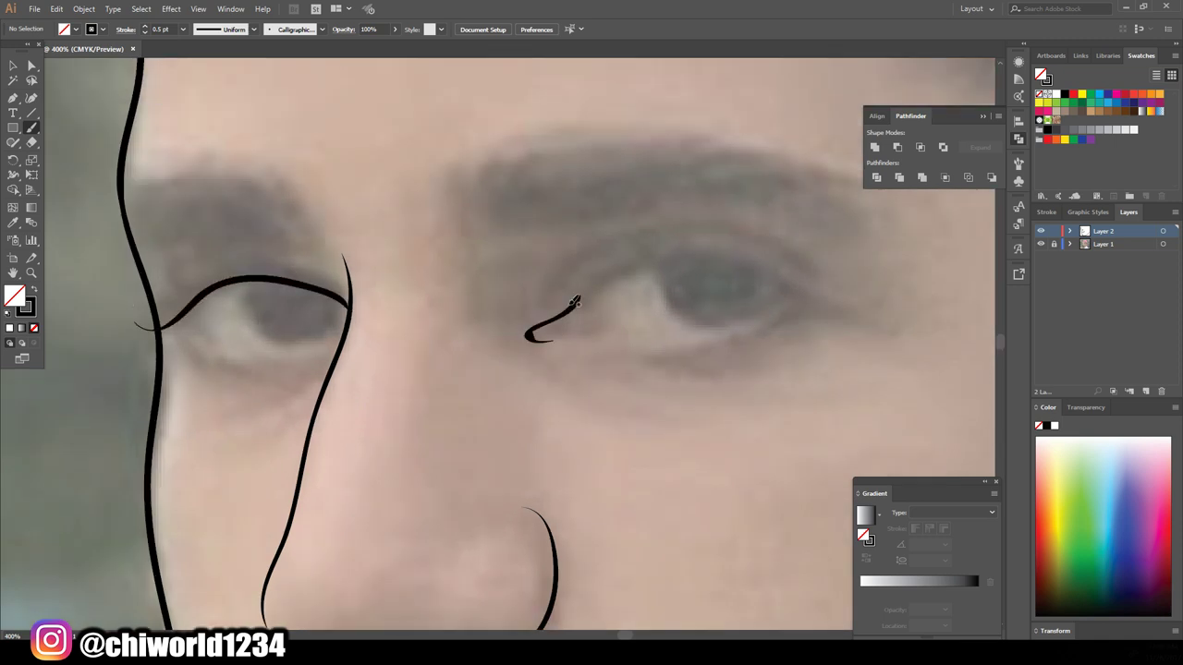
drag(566, 331, 865, 306)
drag(540, 305, 756, 229)
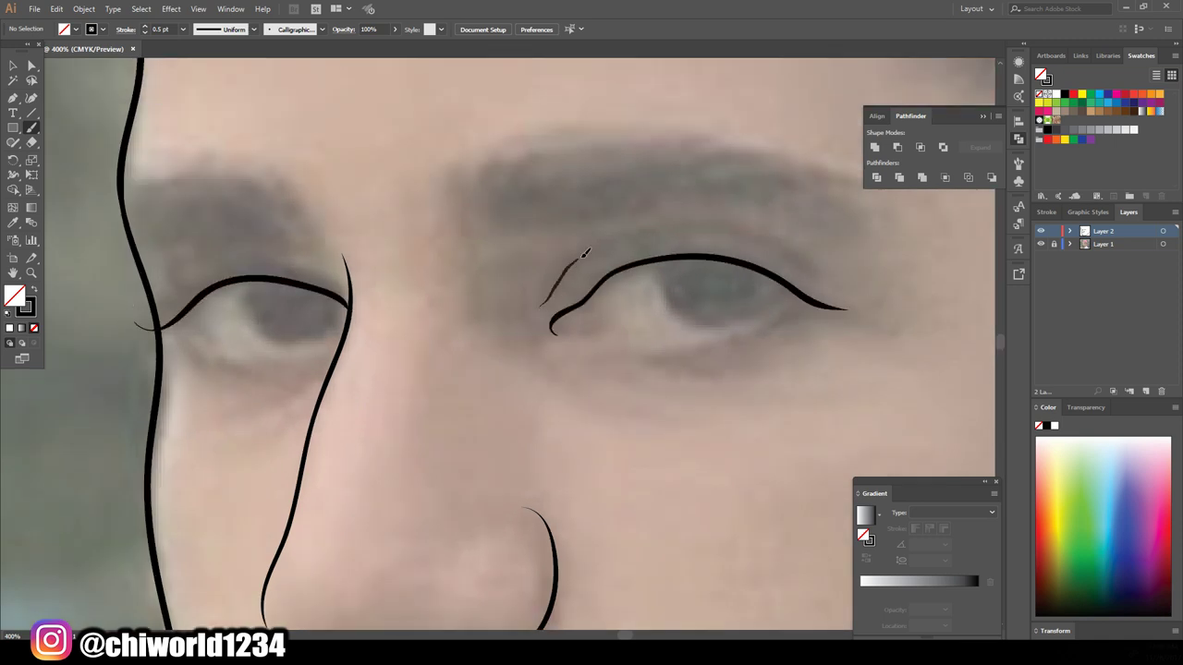
drag(172, 305, 356, 257)
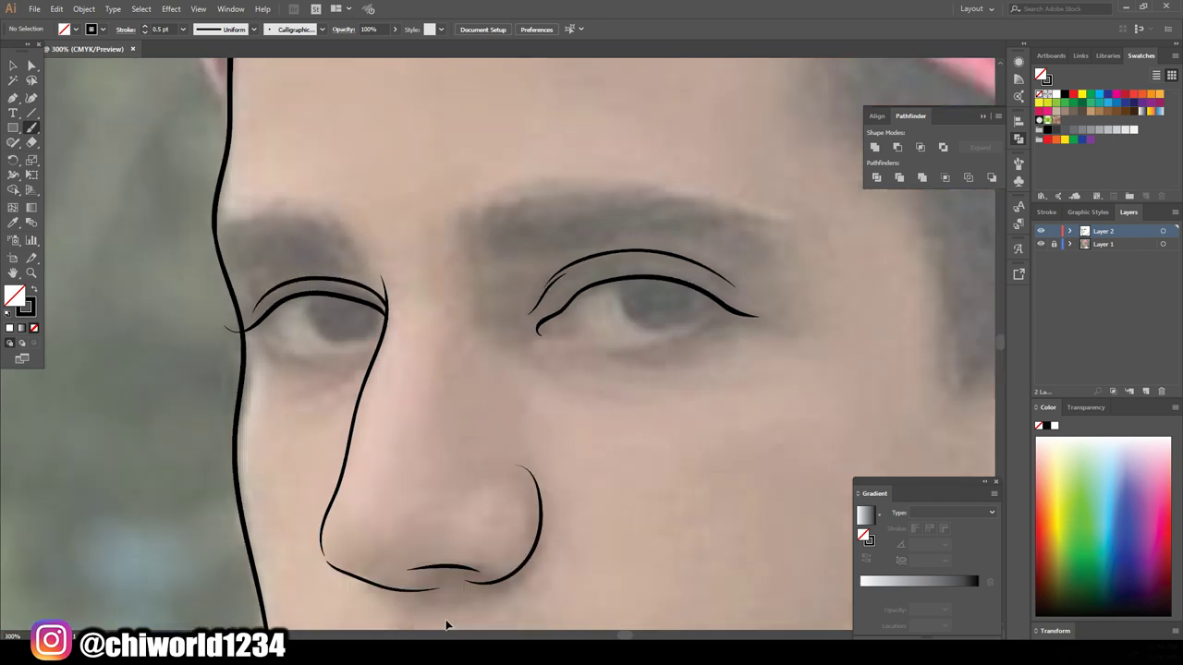
scroll(553, 532, down, 5)
scroll(552, 532, down, 3)
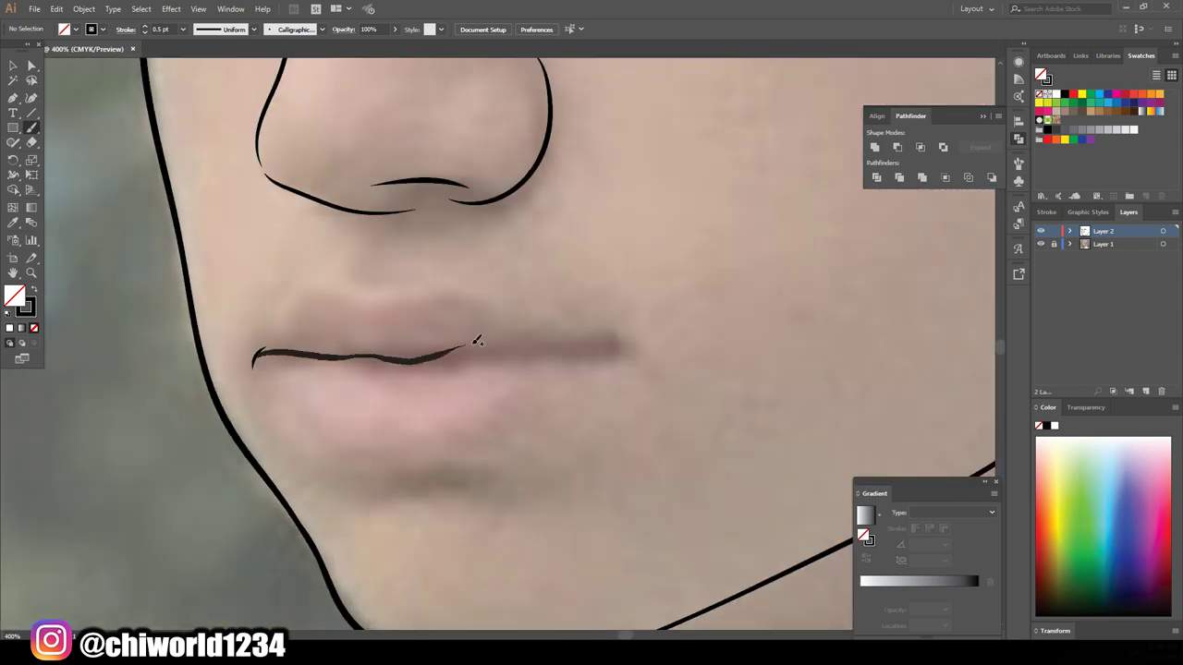
Trace the lower-lip edge and upper lip, then hide the photo to review the face lines.
drag(326, 354, 614, 336)
mouse_move(285, 323)
mouse_down()
mouse_move(475, 285)
mouse_move(621, 344)
mouse_up()
key(ctrl+z)
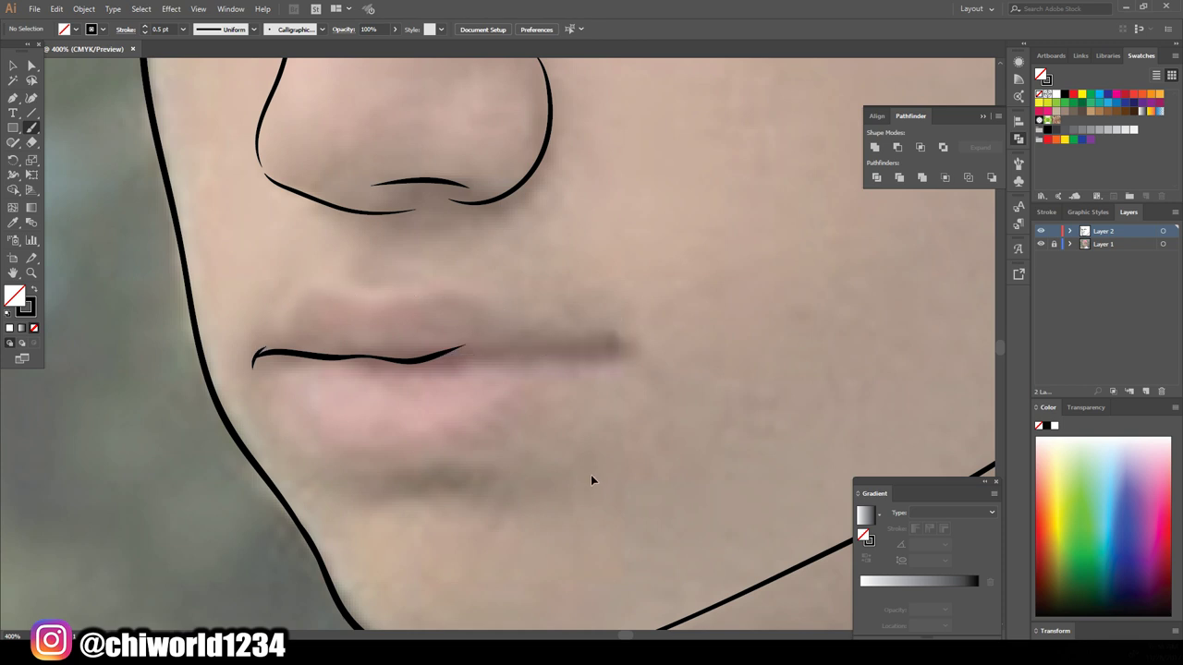
key(ctrl+z)
key(ctrl+z)
drag(298, 427, 622, 365)
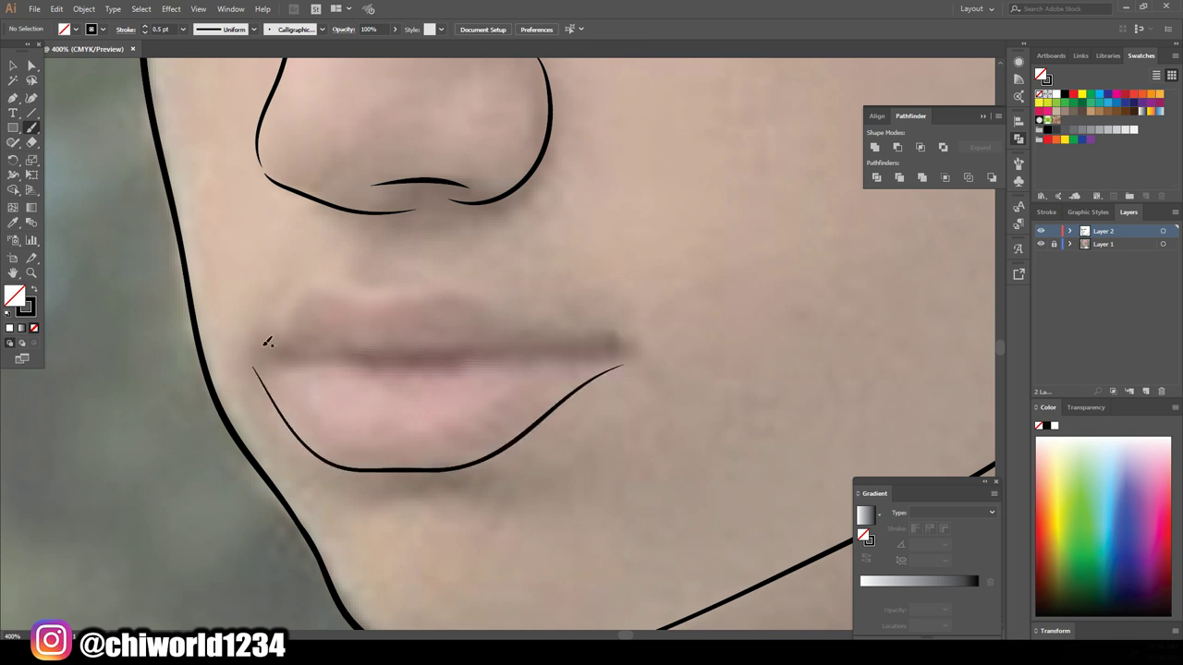
drag(465, 275, 624, 349)
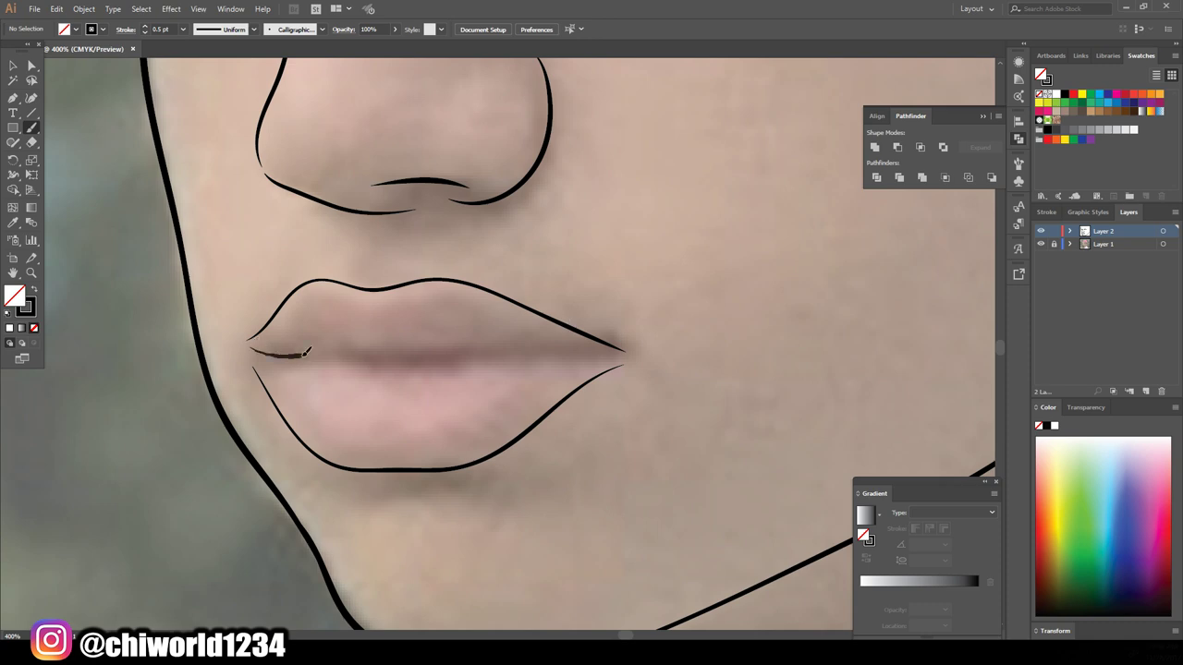
mouse_move(308, 352)
mouse_down()
mouse_move(478, 338)
mouse_move(614, 348)
mouse_up()
key(ctrl+z)
key(ctrl+0)
click(1041, 244)
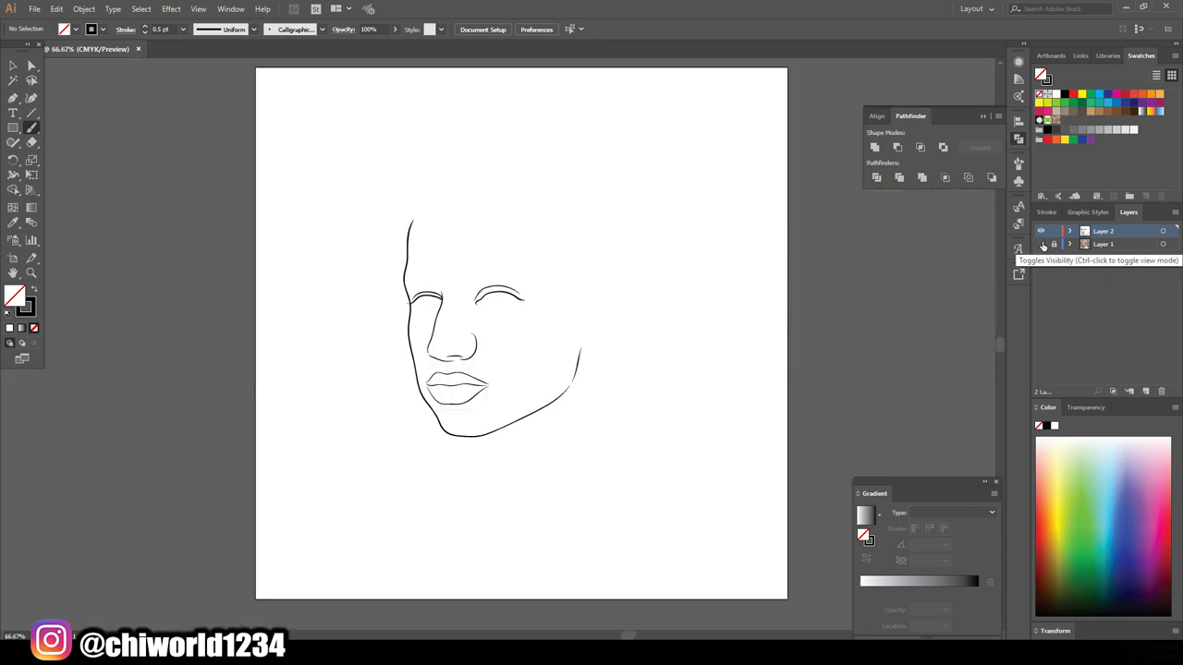
Delete the old upper and lower lip outlines and redraw the lower lip.
scroll(377, 435, up, 5)
click(555, 373)
key(Delete)
click(562, 251)
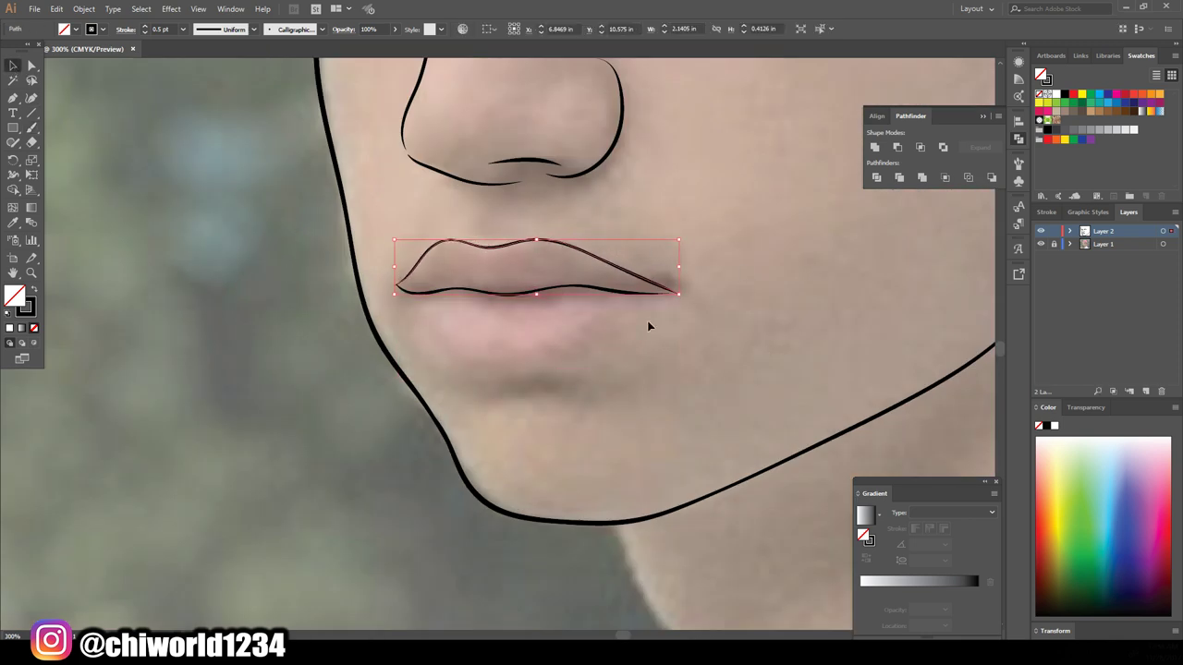
key(Delete)
scroll(649, 325, up, 1)
scroll(494, 224, up, 1)
drag(519, 468, 728, 362)
scroll(782, 430, down, 4)
scroll(344, 257, up, 6)
Draw lower-eyelid lines under both eyes, redoing one so it reaches the outer corner.
drag(463, 259, 689, 199)
scroll(609, 489, down, 3)
scroll(608, 489, up, 4)
mouse_move(270, 238)
mouse_down()
mouse_move(427, 297)
mouse_move(606, 245)
mouse_up()
scroll(641, 401, down, 3)
scroll(416, 305, up, 3)
key(v)
click(598, 349)
key(Delete)
click(29, 130)
drag(451, 326, 846, 342)
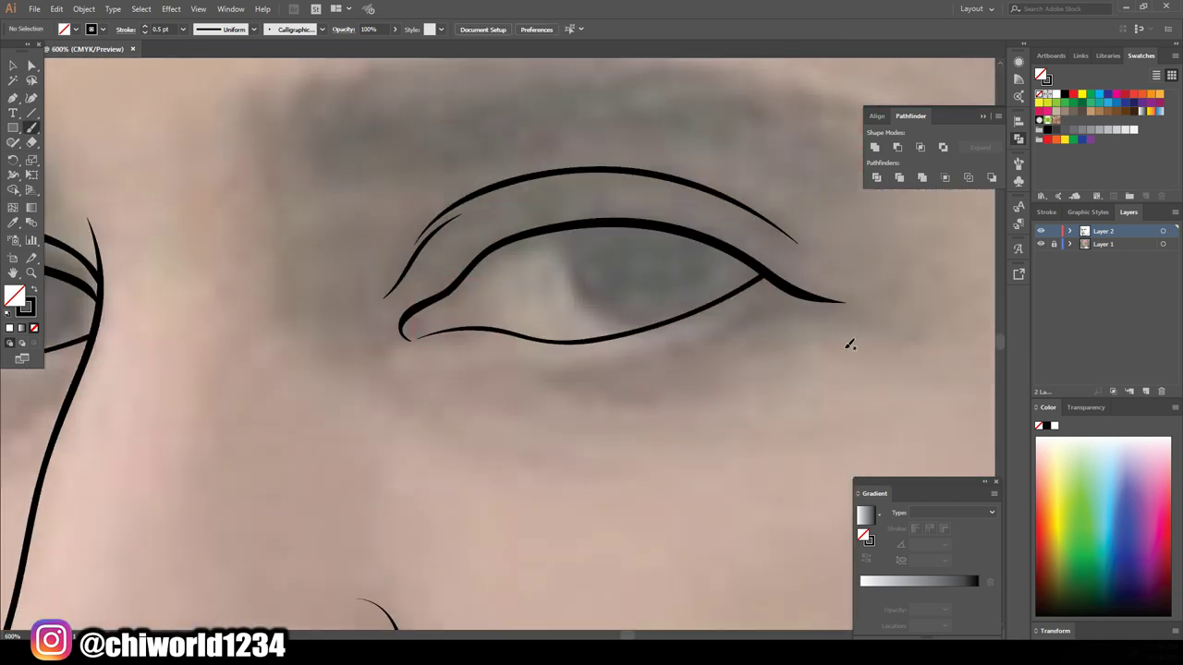
scroll(843, 349, down, 5)
Check the eyes with the photo hidden, zoom in, and trace the ear's outer rim.
click(1040, 244)
key(ctrl+plus)
key(ctrl+plus)
click(1040, 244)
key(ctrl+plus)
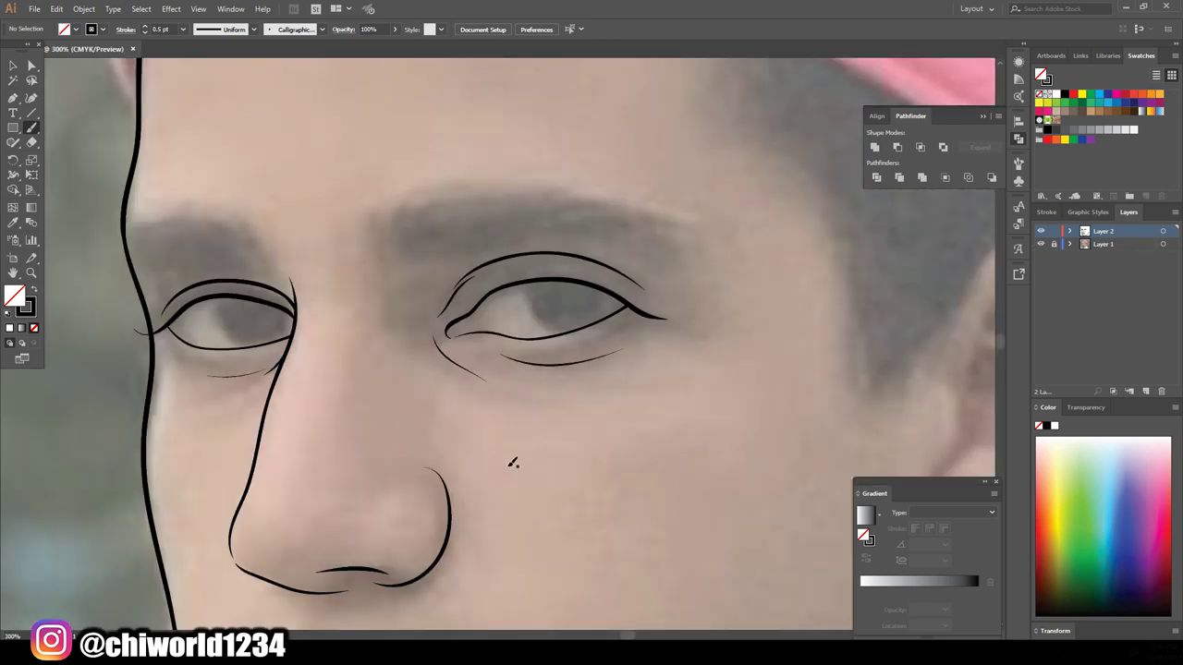
scroll(527, 448, right, 10)
mouse_move(325, 473)
mouse_down()
mouse_move(448, 163)
mouse_move(362, 240)
mouse_up()
Trace the ear's inner curve and fold, plus the left edge of the neck.
drag(368, 337, 507, 305)
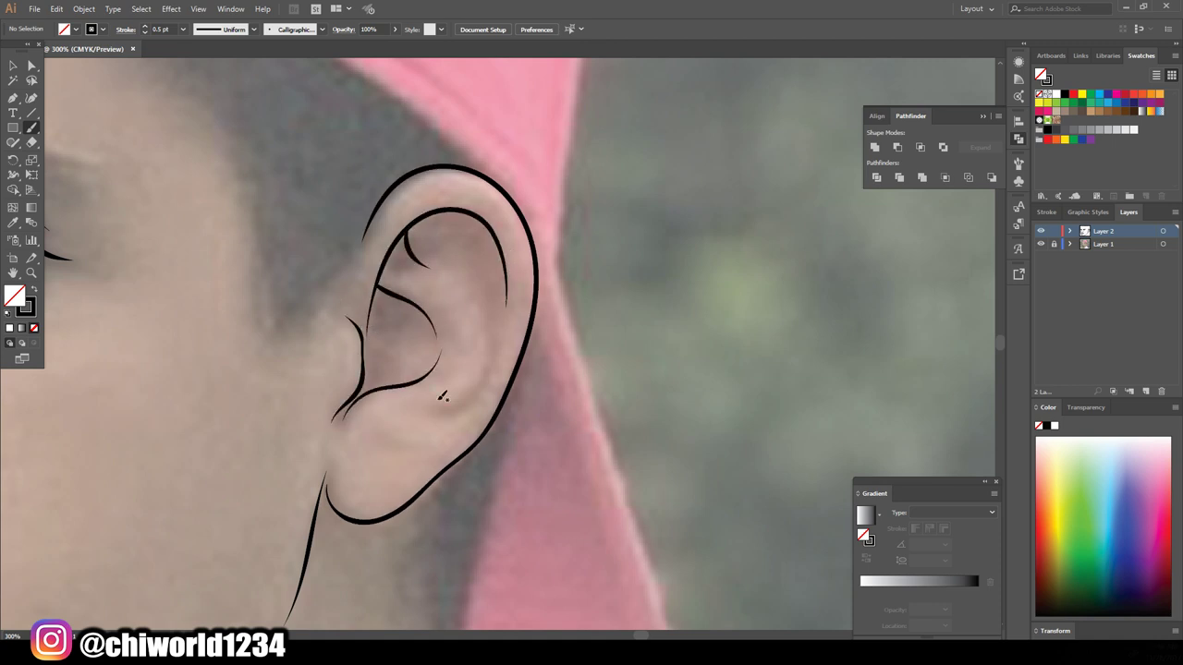
drag(492, 368, 470, 233)
scroll(549, 538, down, 5)
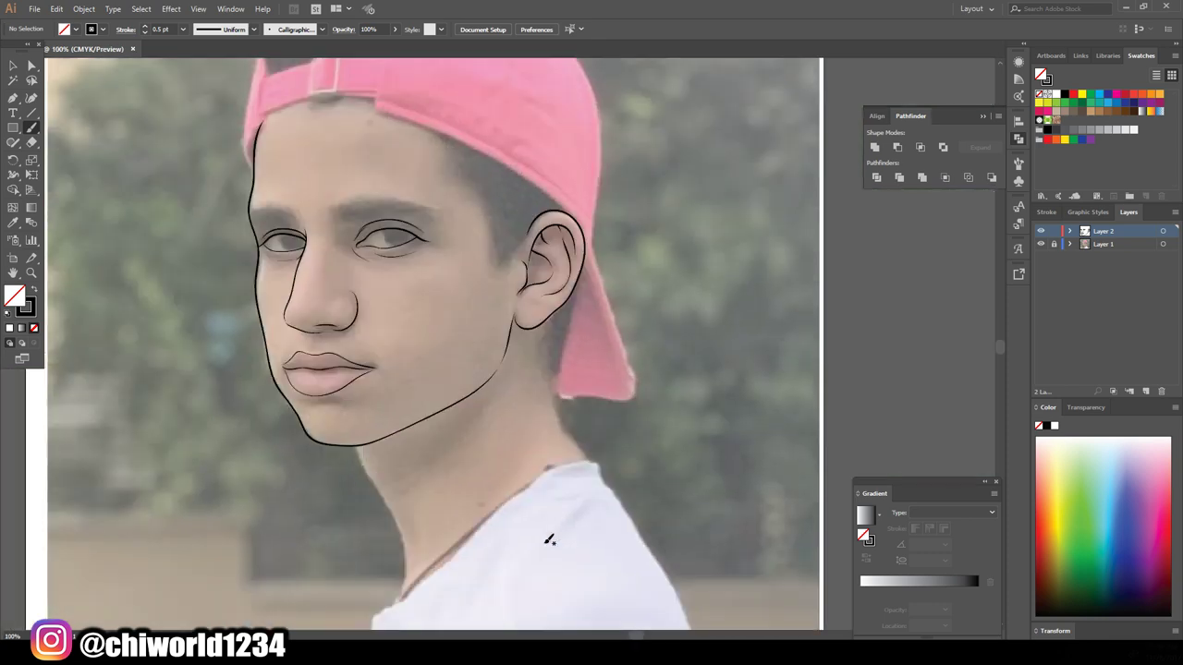
scroll(549, 538, up, 5)
mouse_move(582, 180)
mouse_down()
mouse_move(580, 481)
mouse_move(631, 577)
mouse_move(580, 176)
mouse_up()
key(ctrl+z)
scroll(592, 541, down, 4)
scroll(592, 541, up, 5)
drag(489, 559, 356, 270)
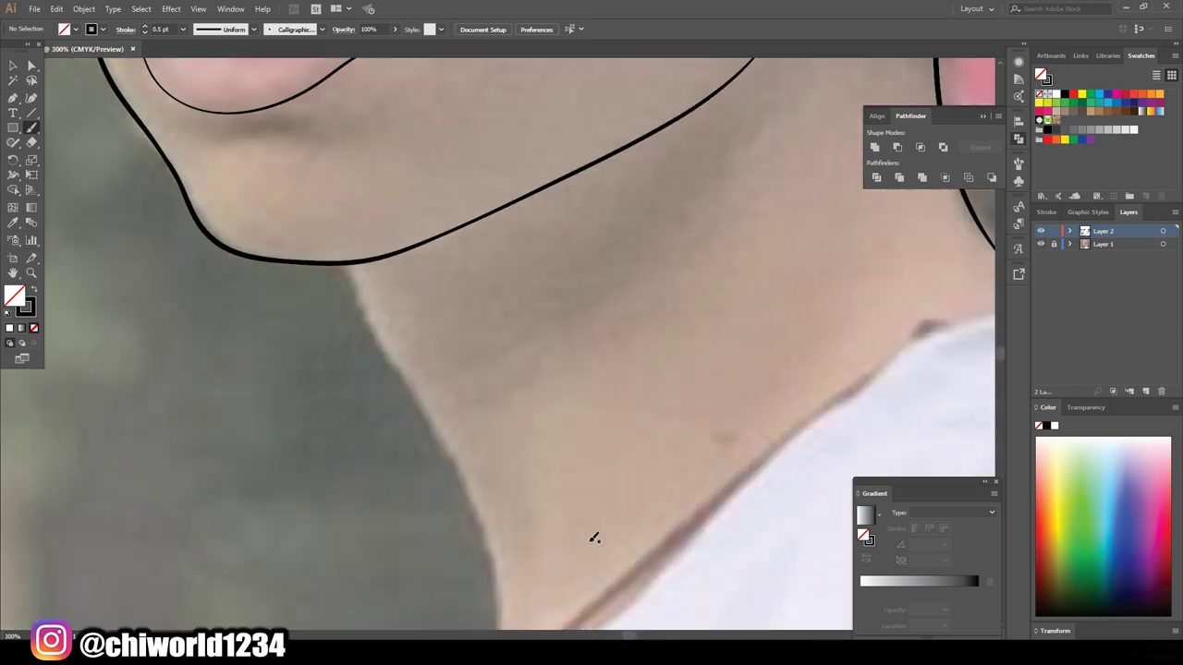
scroll(496, 568, down, 5)
scroll(440, 179, up, 4)
Trace the cap's lower edge across the forehead, its left side and its top.
drag(442, 205, 823, 416)
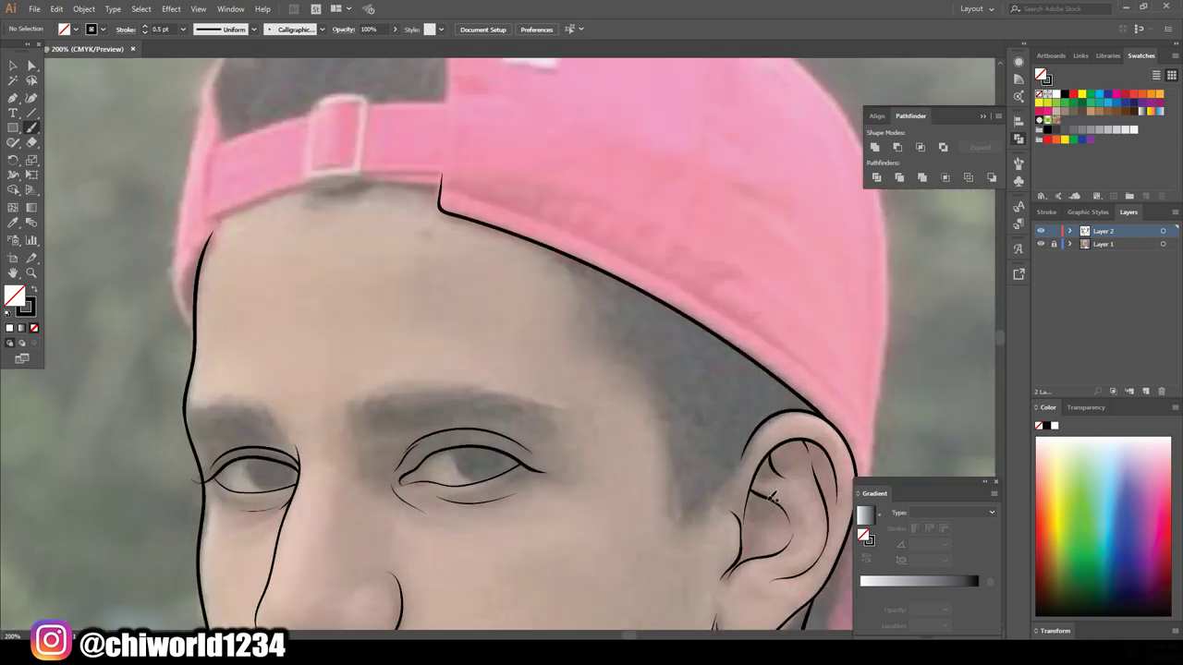
scroll(668, 496, up, 2)
mouse_move(231, 360)
mouse_down()
mouse_move(219, 347)
mouse_move(502, 273)
mouse_move(623, 266)
mouse_move(677, 316)
mouse_up()
scroll(650, 560, down, 3)
scroll(357, 470, up, 3)
drag(386, 400, 357, 483)
mouse_move(369, 522)
mouse_down()
mouse_move(334, 434)
mouse_move(380, 184)
mouse_up()
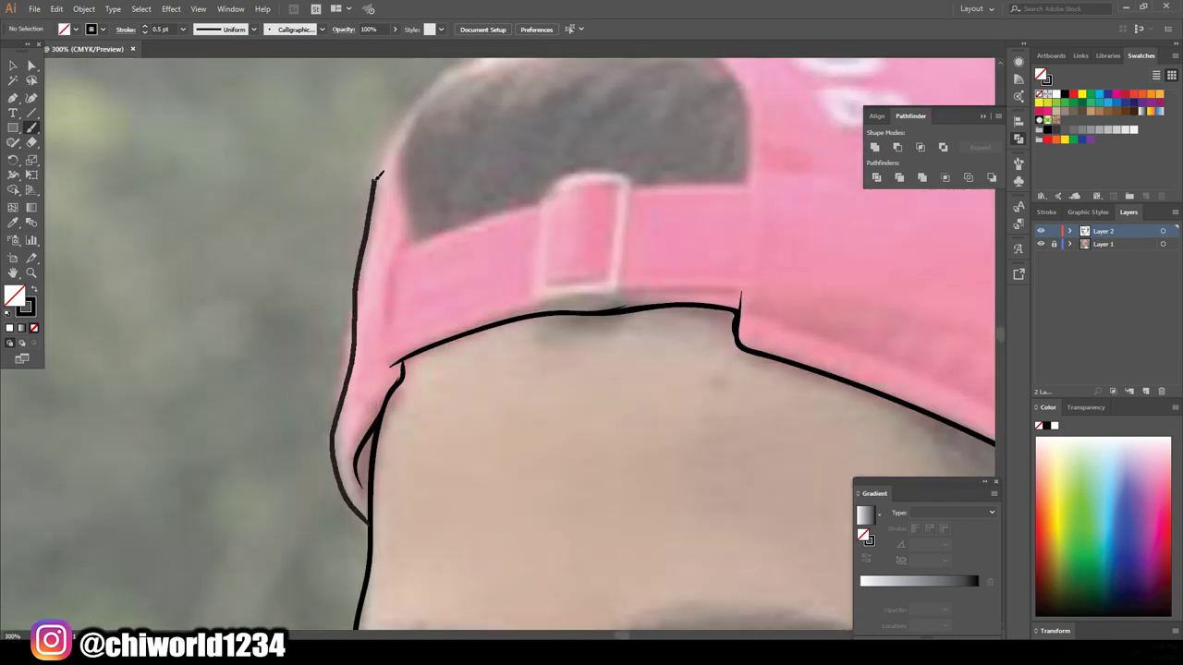
scroll(381, 184, up, 3)
mouse_move(382, 330)
mouse_down()
mouse_move(475, 206)
mouse_move(702, 108)
mouse_up()
scroll(851, 178, down, 1)
scroll(852, 178, up, 1)
Trace the cap's right edge and the brim behind the ear, then hide the photo to check.
mouse_move(594, 586)
mouse_down()
mouse_move(612, 458)
mouse_move(472, 177)
mouse_up()
scroll(472, 190, up, 1)
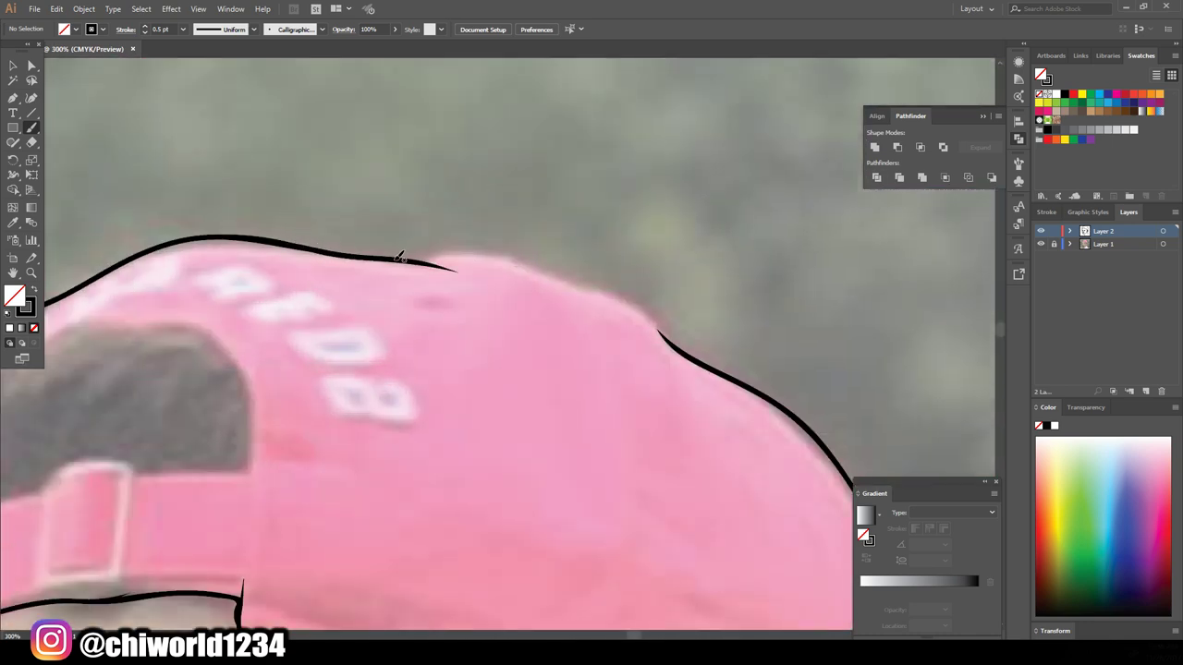
drag(333, 250, 711, 365)
scroll(669, 333, down, 2)
scroll(669, 334, down, 2)
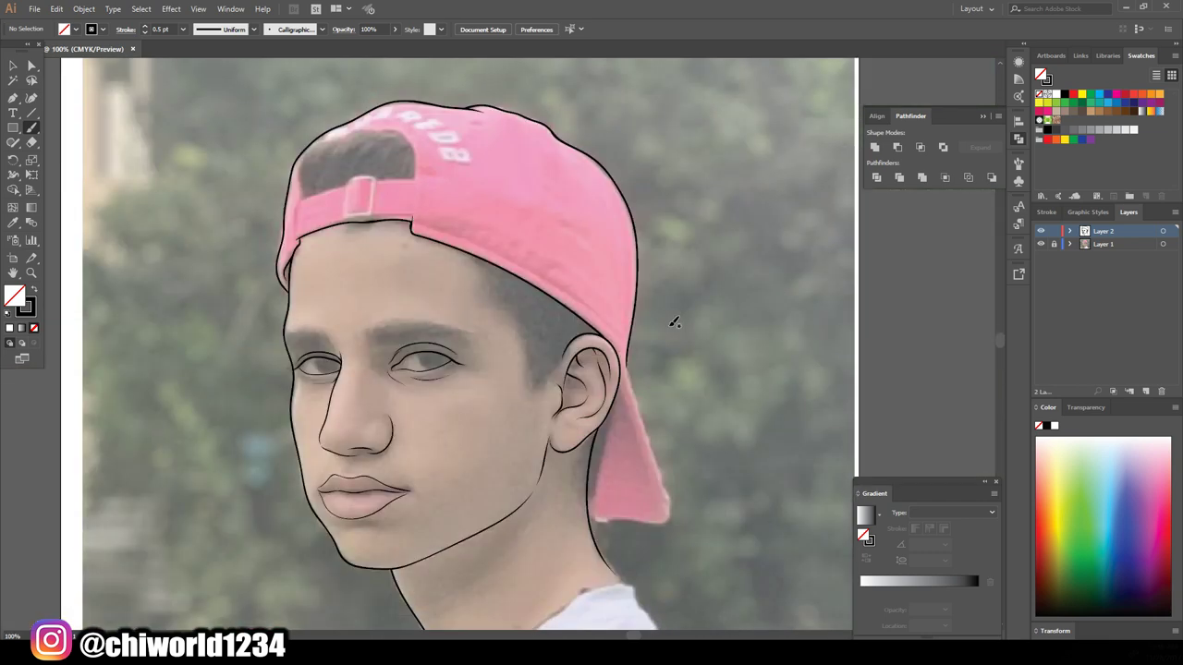
scroll(674, 323, up, 4)
mouse_move(570, 83)
mouse_down()
mouse_move(692, 484)
mouse_move(524, 561)
mouse_move(463, 563)
mouse_up()
scroll(593, 296, up, 3)
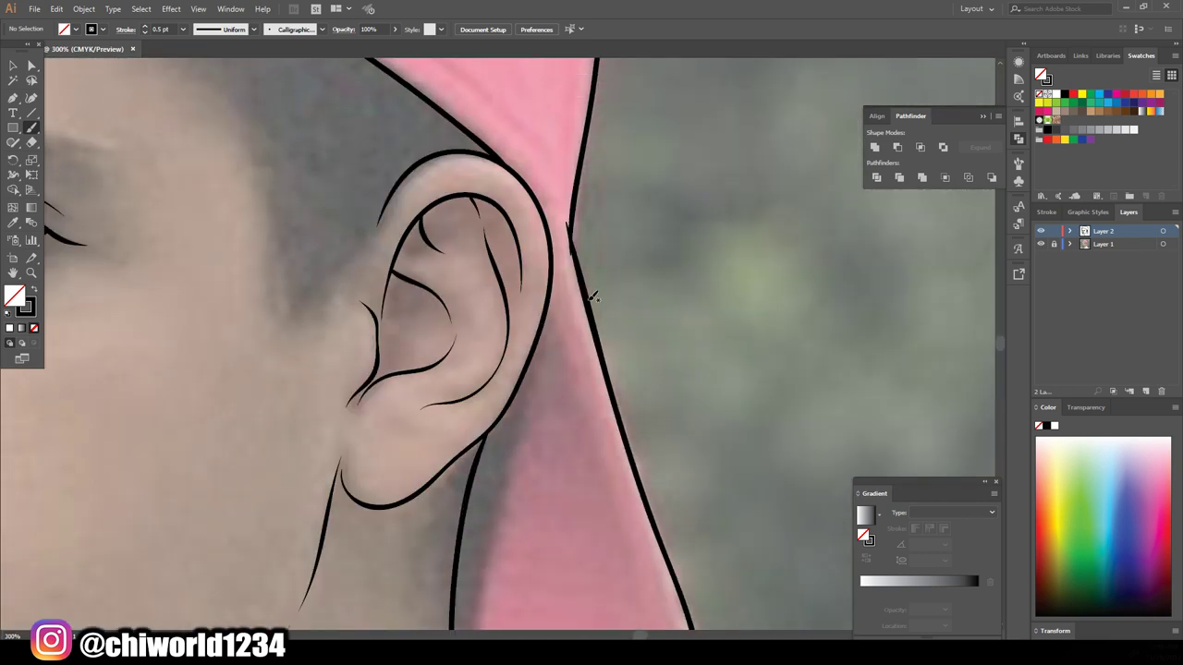
scroll(640, 481, down, 3)
scroll(641, 482, down, 1)
click(1041, 244)
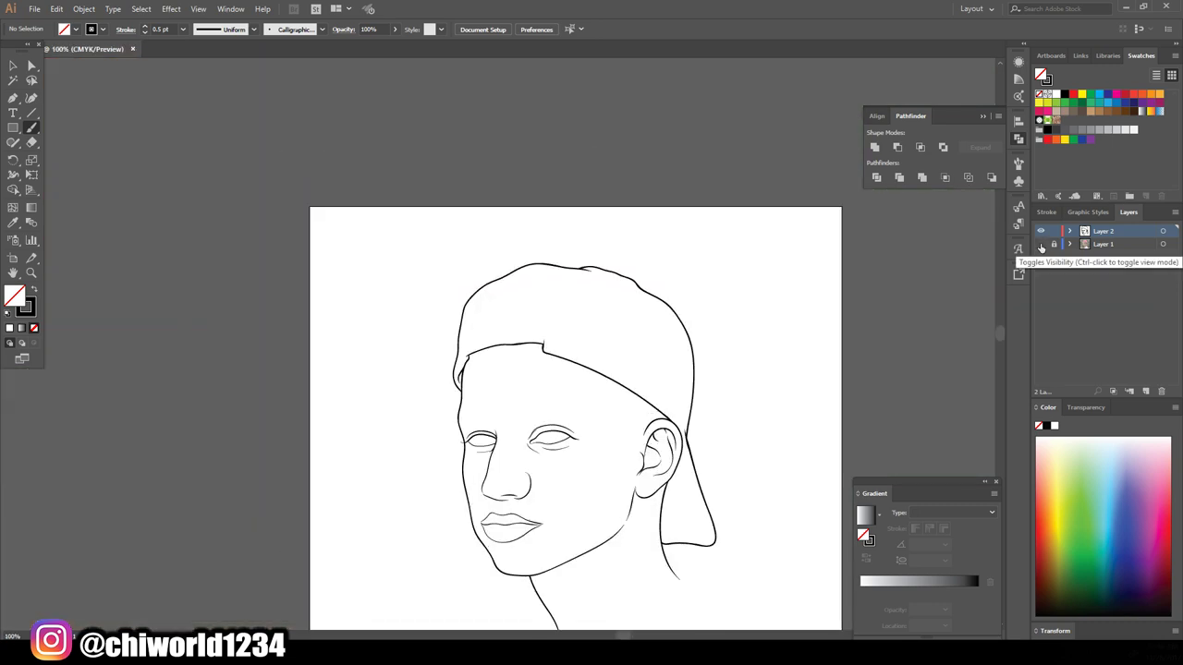
Trace the cap opening, the strap band edges and the strap loop's inner and outer outline.
scroll(869, 313, up, 5)
scroll(869, 313, up, 1)
mouse_move(349, 368)
mouse_down()
mouse_move(813, 198)
mouse_move(811, 282)
mouse_move(531, 308)
mouse_up()
drag(661, 285, 810, 282)
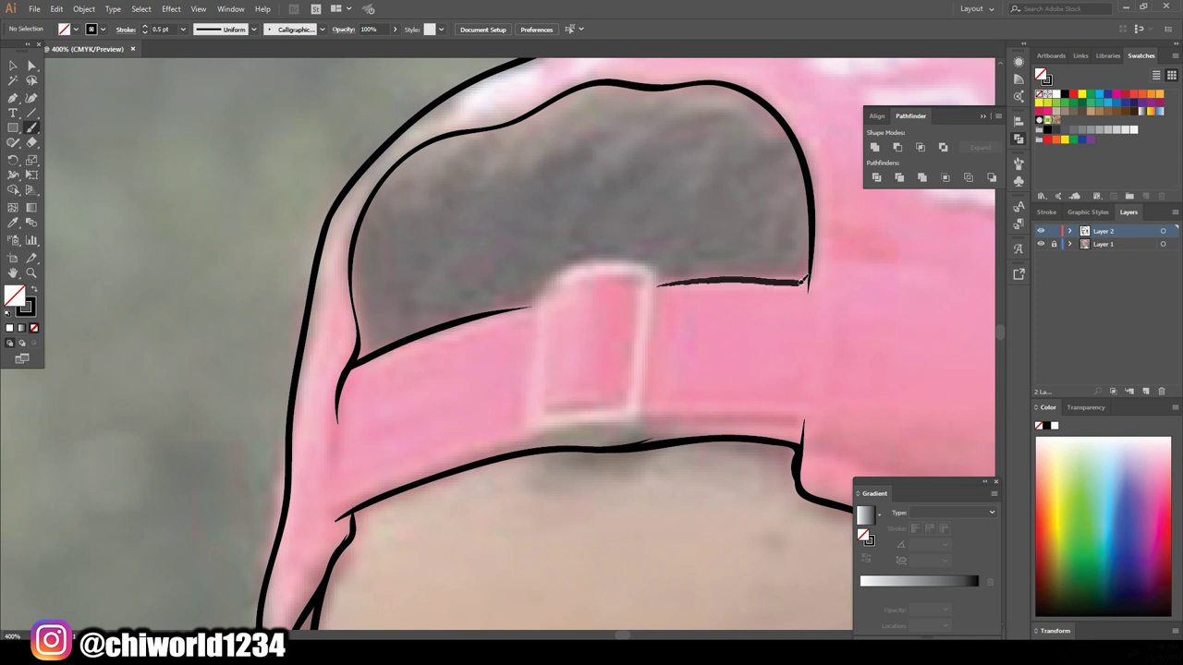
scroll(739, 333, up, 1)
mouse_move(506, 523)
mouse_down()
mouse_move(445, 338)
mouse_move(631, 270)
mouse_move(606, 516)
mouse_move(481, 534)
mouse_up()
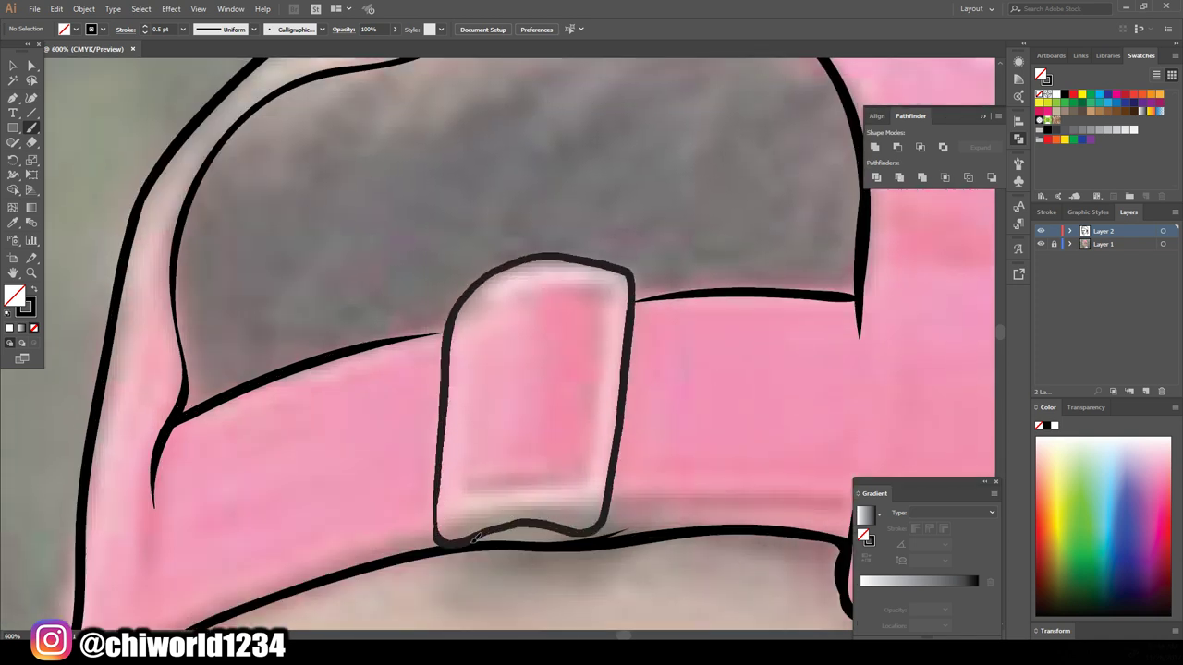
drag(365, 343, 451, 322)
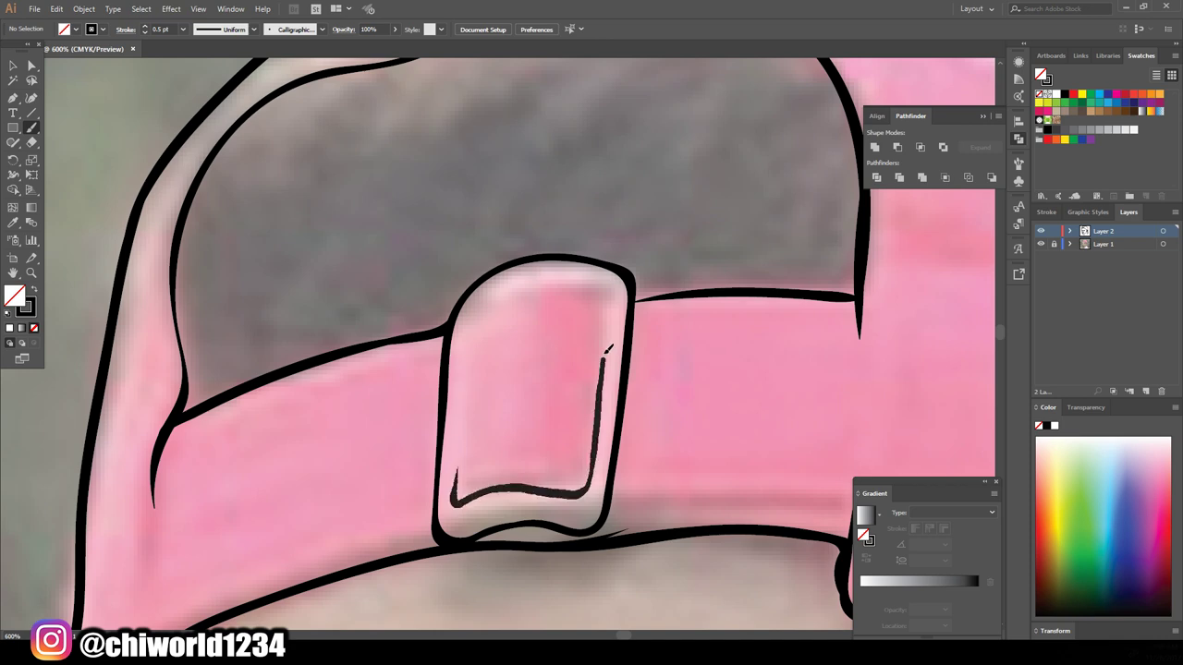
drag(495, 485, 473, 342)
drag(454, 499, 495, 301)
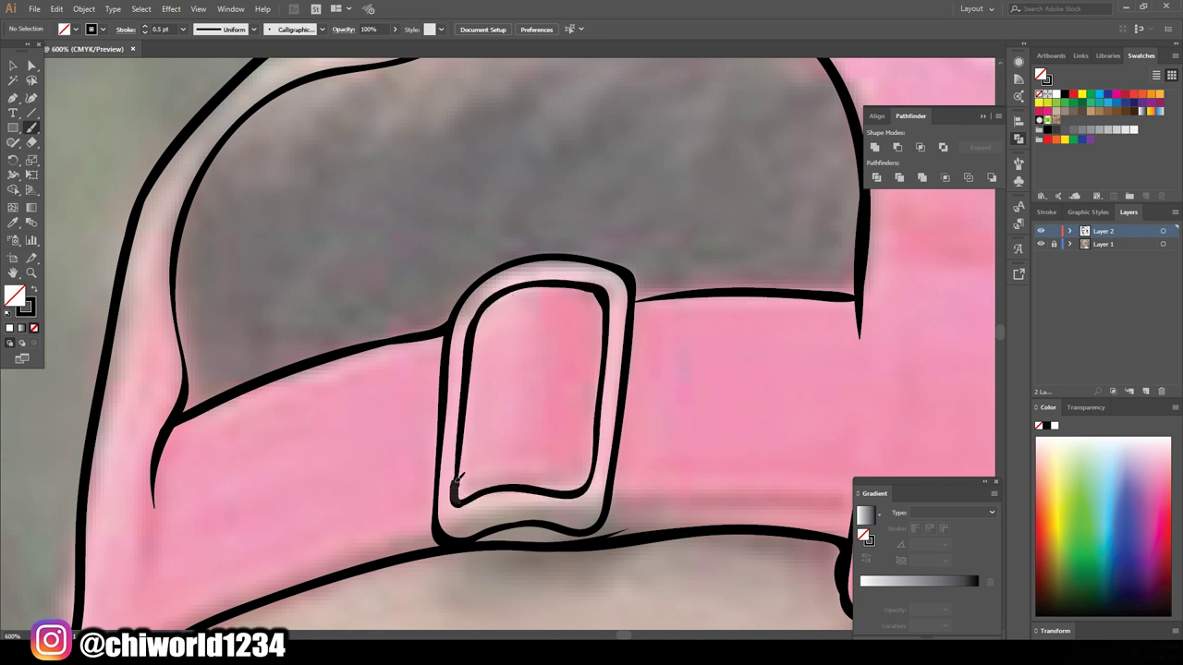
Fit the artboard in view, trace the cap edge above the forehead, and swap fill and stroke colours.
key(ctrl+0)
scroll(761, 444, up, 5)
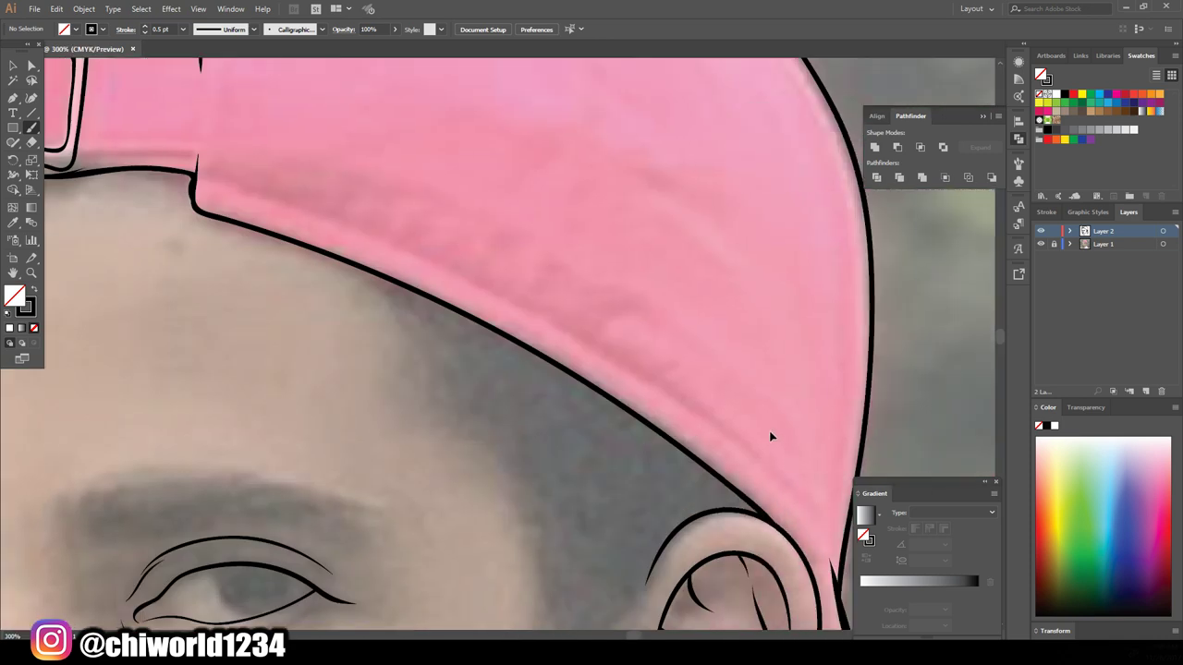
mouse_move(745, 550)
mouse_down()
mouse_move(435, 319)
mouse_move(261, 247)
mouse_up()
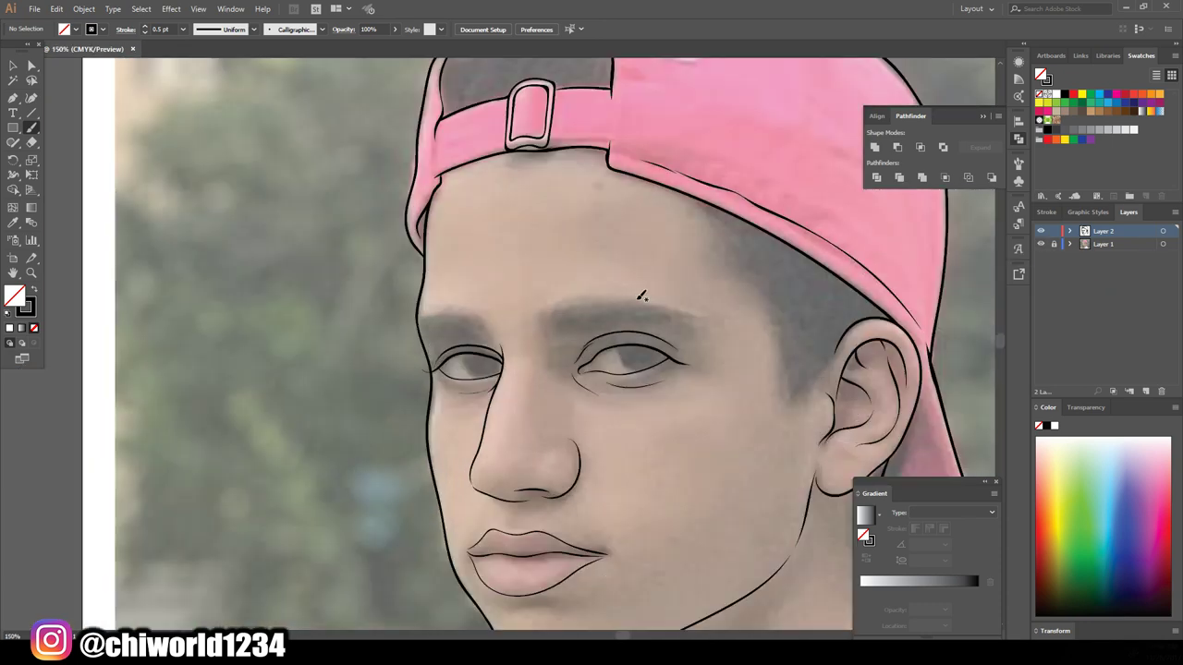
click(34, 289)
click(13, 143)
Hide the reference photo and ink thick upper and lower eyelid lines on the eye.
scroll(476, 332, up, 4)
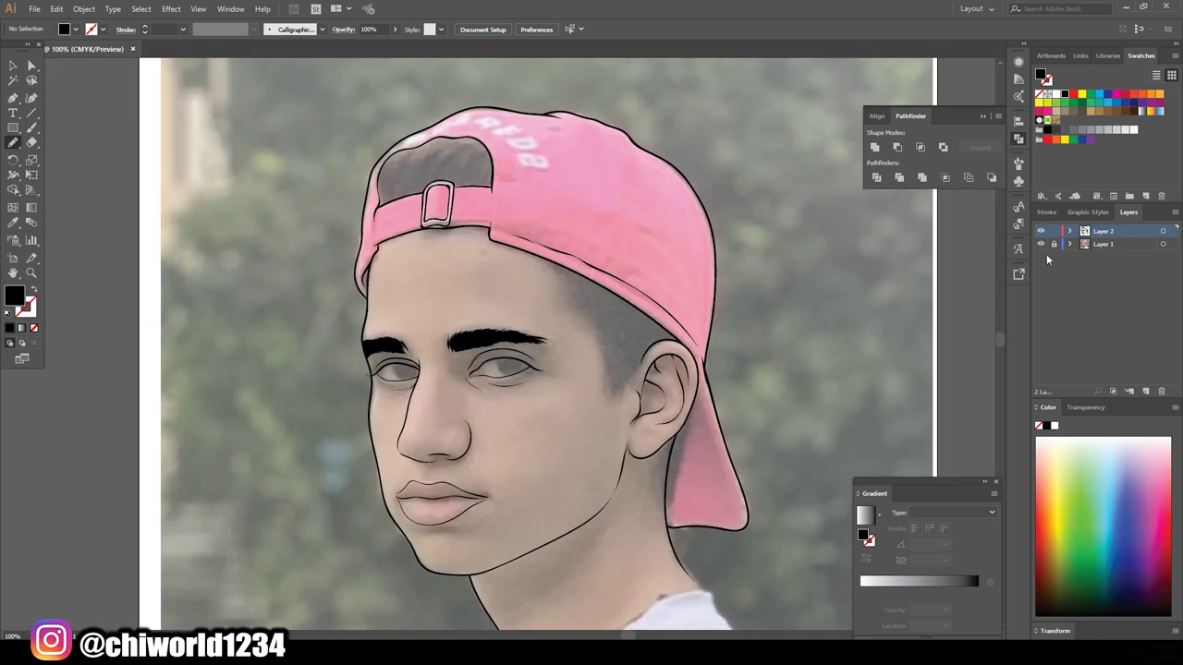
scroll(616, 356, up, 2)
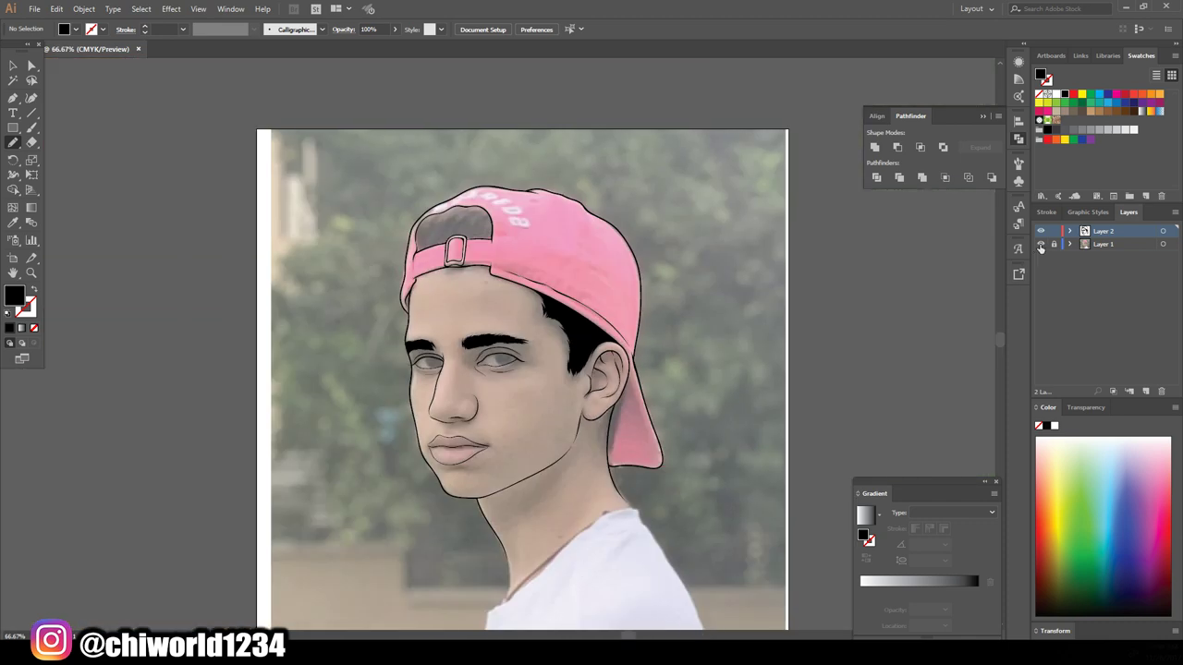
click(1040, 244)
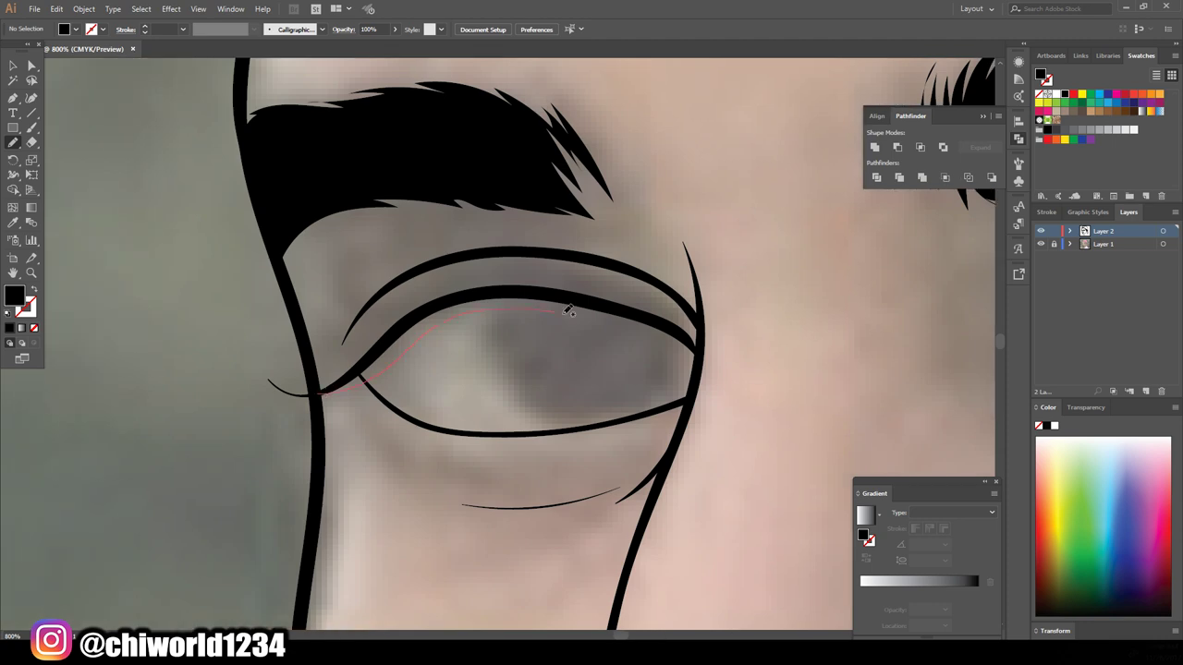
mouse_move(539, 307)
mouse_down()
mouse_move(340, 370)
mouse_move(261, 378)
mouse_up()
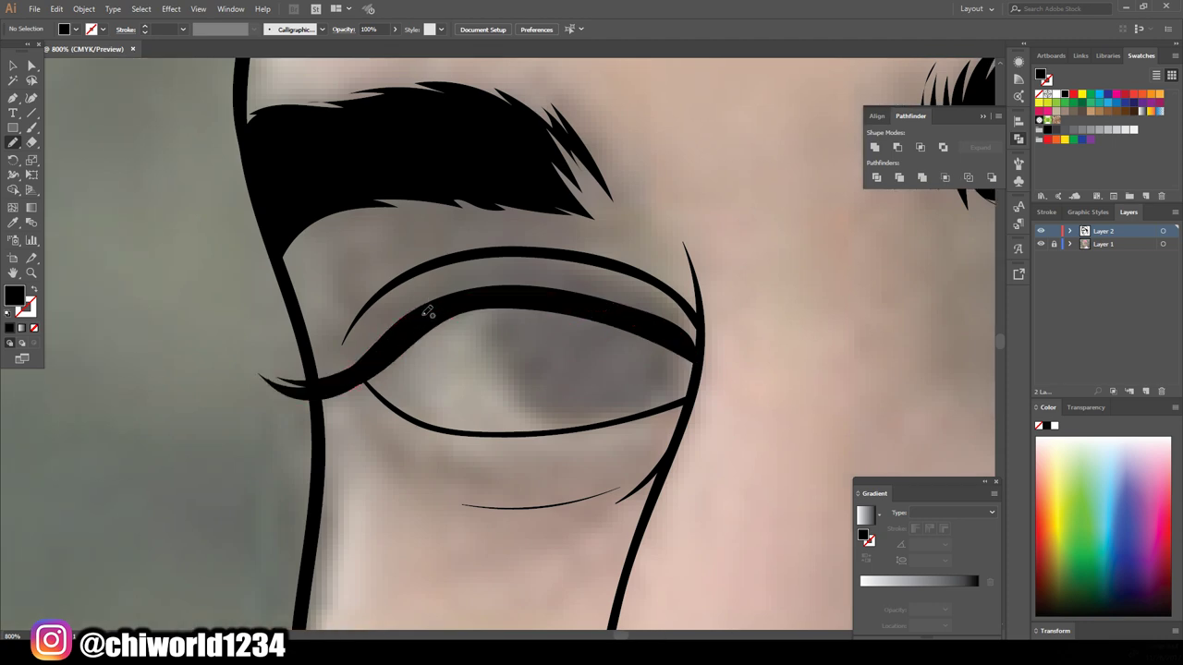
drag(637, 413, 647, 408)
scroll(634, 441, down, 3)
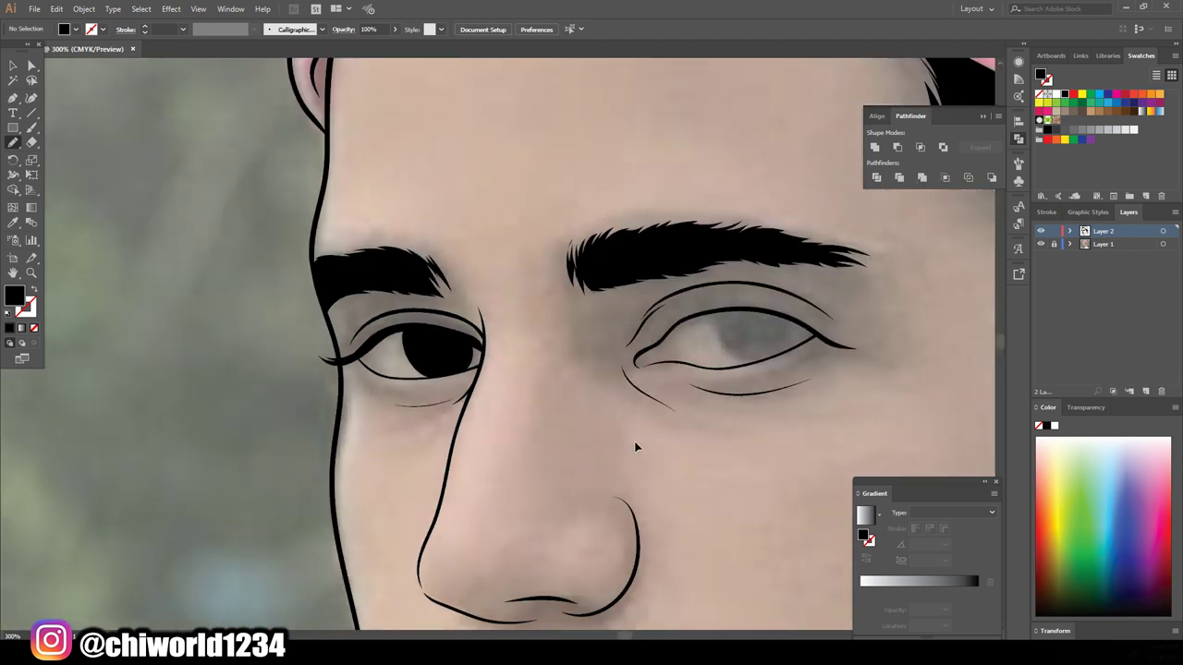
Draw the second eye's black-filled iris and its upper eyelid line.
scroll(634, 442, up, 4)
mouse_move(409, 250)
mouse_down()
mouse_move(433, 371)
mouse_move(404, 243)
mouse_up()
scroll(425, 370, down, 5)
scroll(438, 386, up, 4)
drag(700, 302, 695, 298)
drag(802, 371, 452, 273)
drag(318, 374, 309, 378)
scroll(659, 324, down, 5)
scroll(652, 324, up, 4)
scroll(555, 370, up, 1)
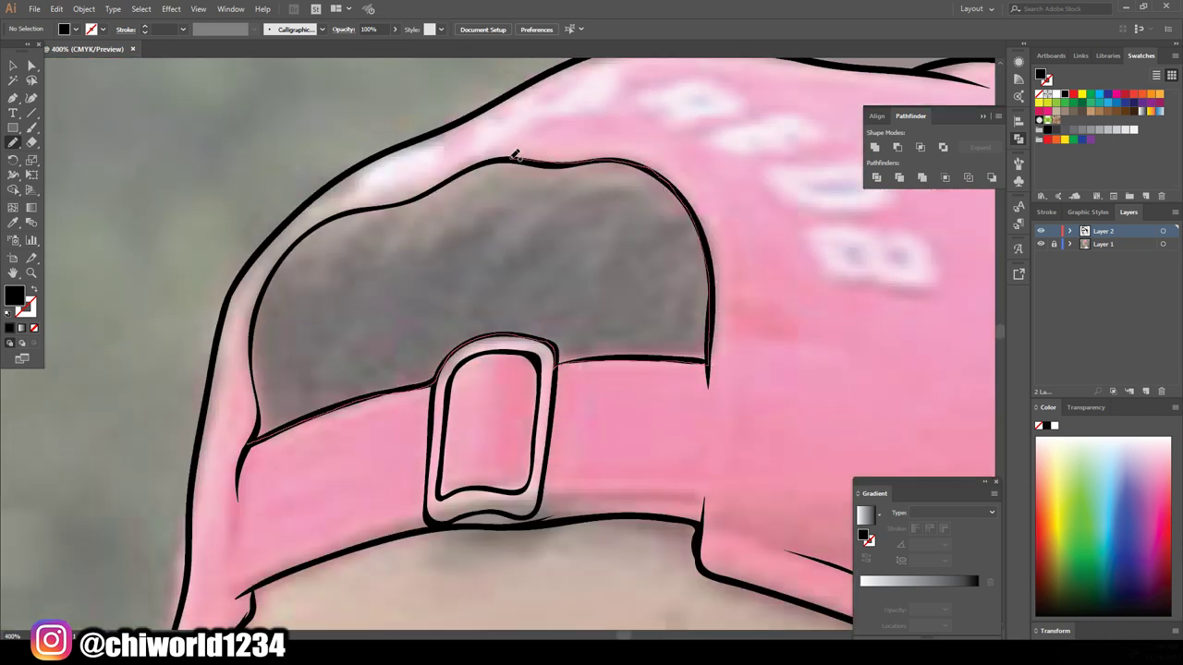
Fill the cap's back opening with black.
drag(255, 372, 255, 379)
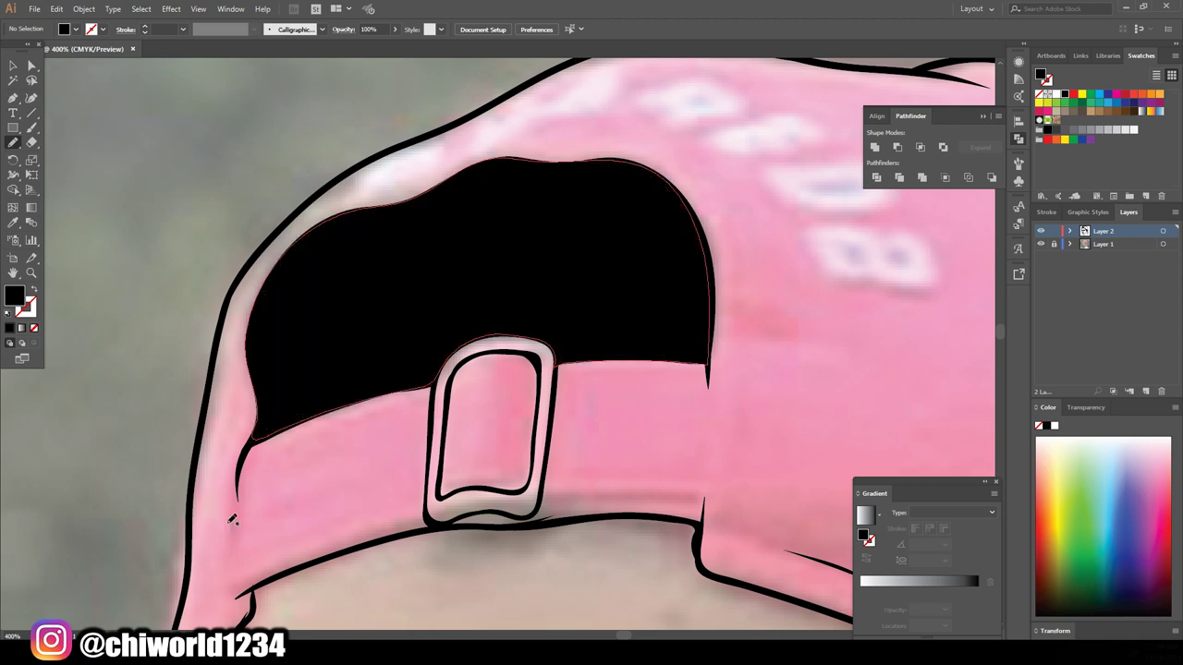
scroll(554, 388, down, 2)
scroll(647, 425, down, 2)
scroll(728, 452, down, 1)
scroll(728, 452, up, 6)
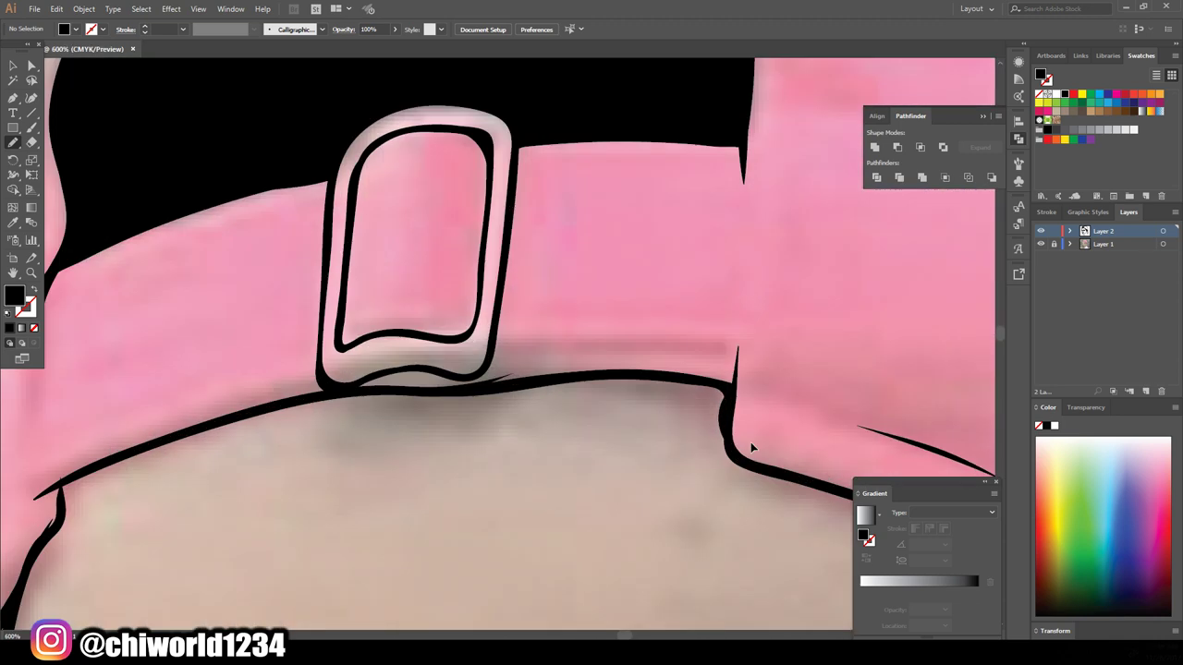
Add spiky black hair under the cap band and side edge, and fill the hair behind the ear.
drag(592, 353, 588, 357)
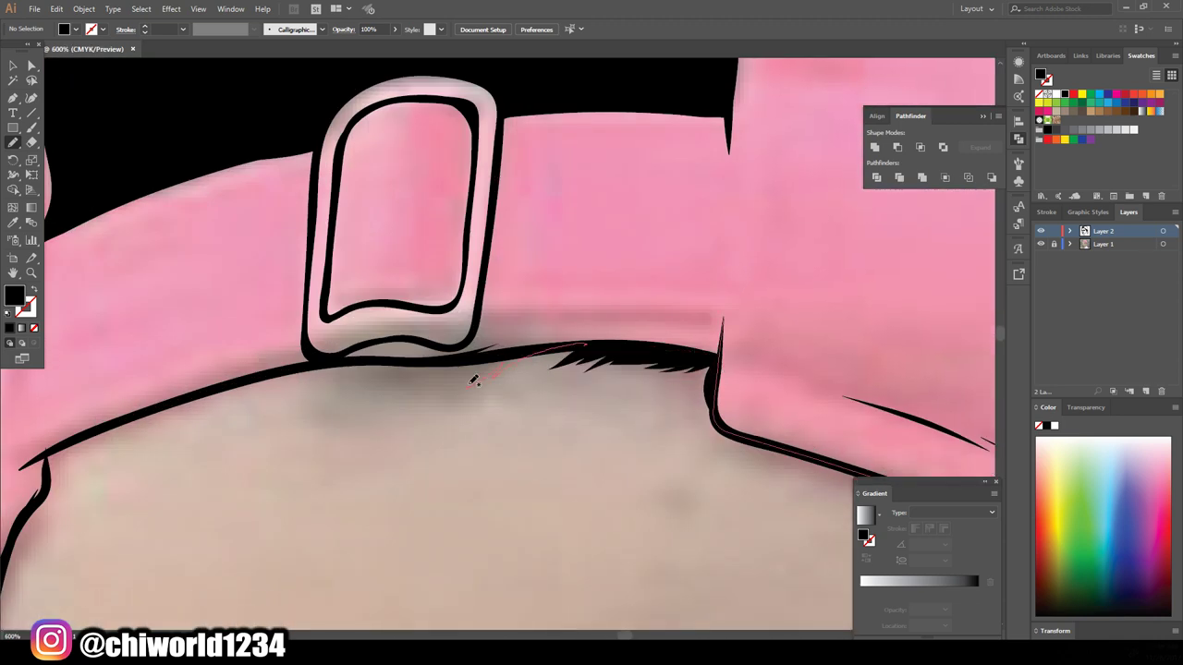
drag(311, 380, 308, 382)
scroll(835, 432, down, 3)
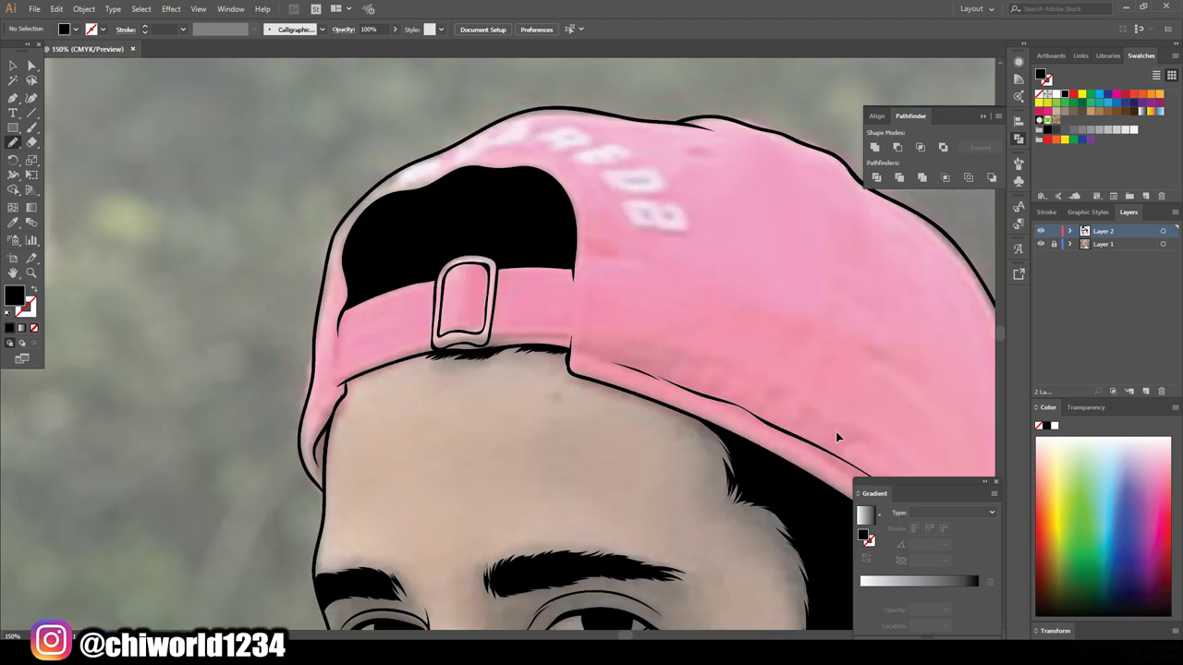
scroll(827, 434, up, 2)
drag(560, 314, 525, 302)
drag(451, 248, 418, 240)
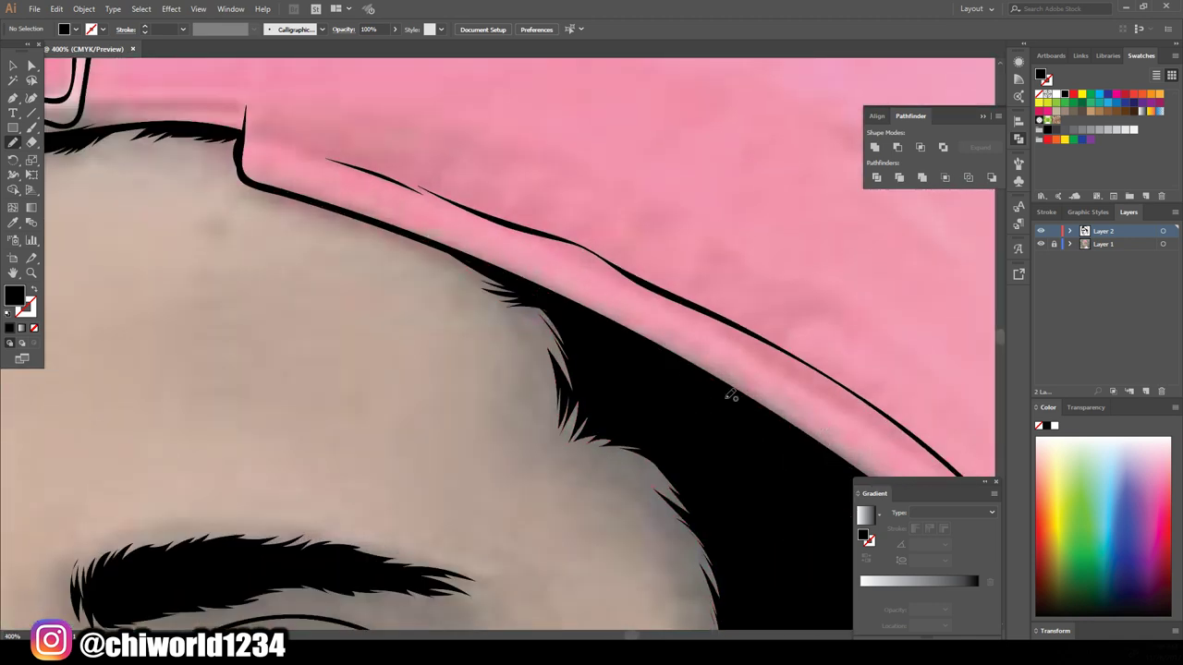
scroll(730, 393, down, 3)
scroll(702, 403, up, 3)
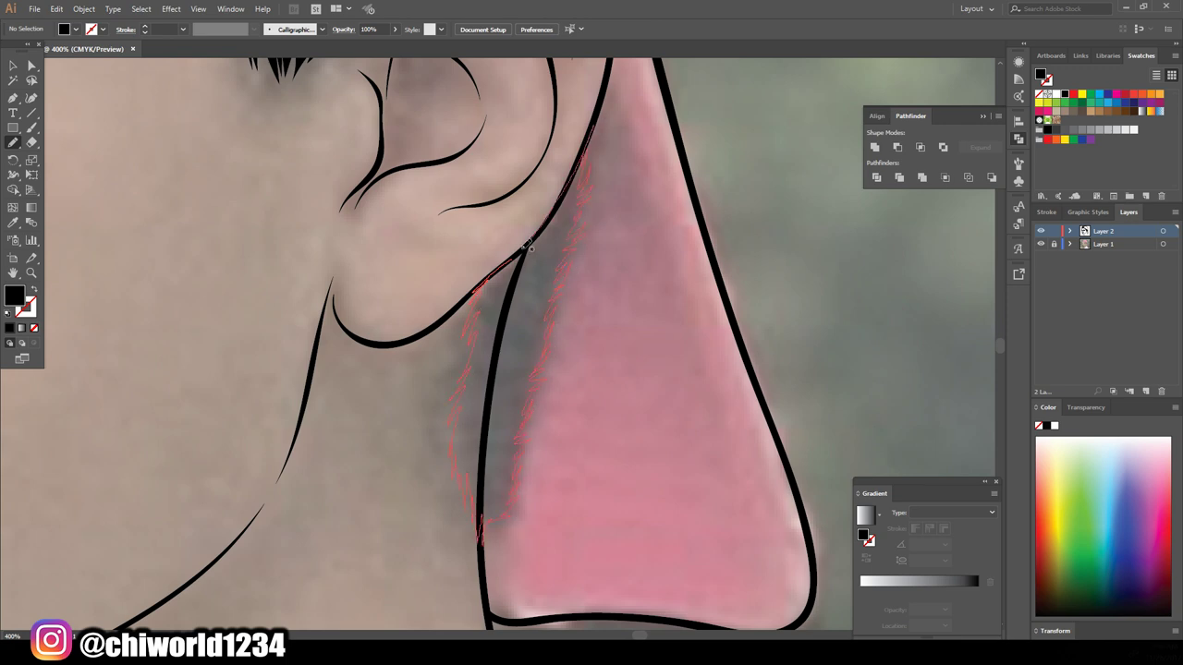
drag(529, 247, 531, 246)
Hide the photo to check the line art, then start a wavy drip line across the neck.
scroll(555, 323, down, 3)
scroll(647, 304, down, 2)
click(1041, 244)
scroll(800, 353, up, 2)
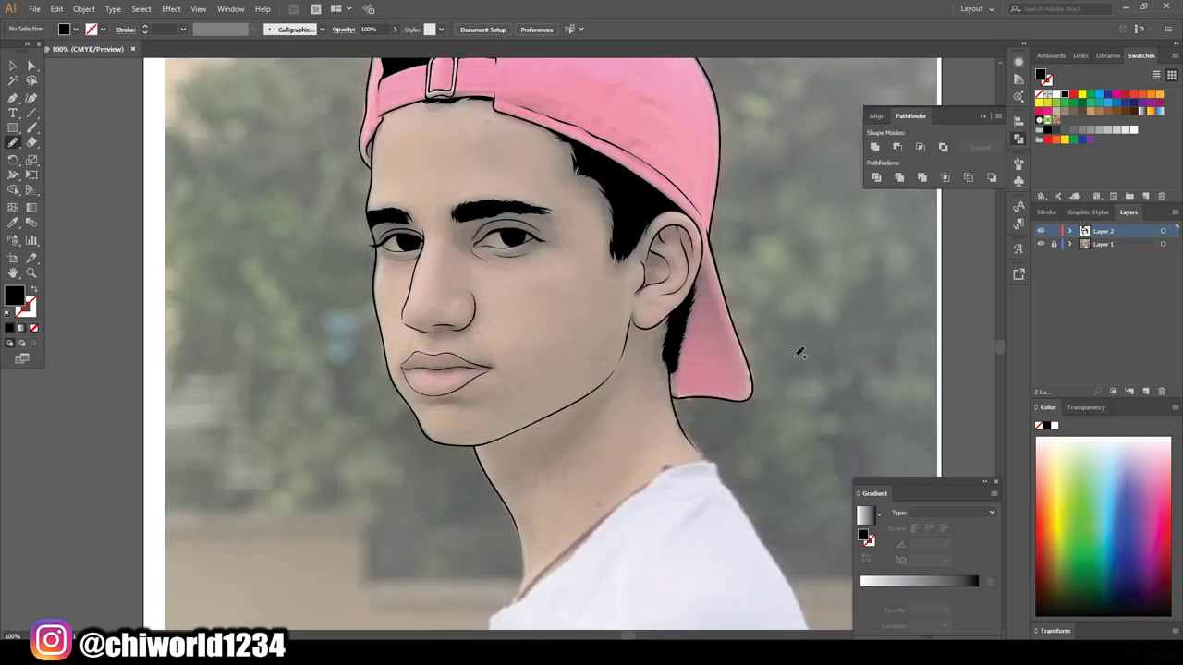
scroll(801, 353, up, 1)
scroll(282, 313, up, 2)
drag(783, 191, 494, 365)
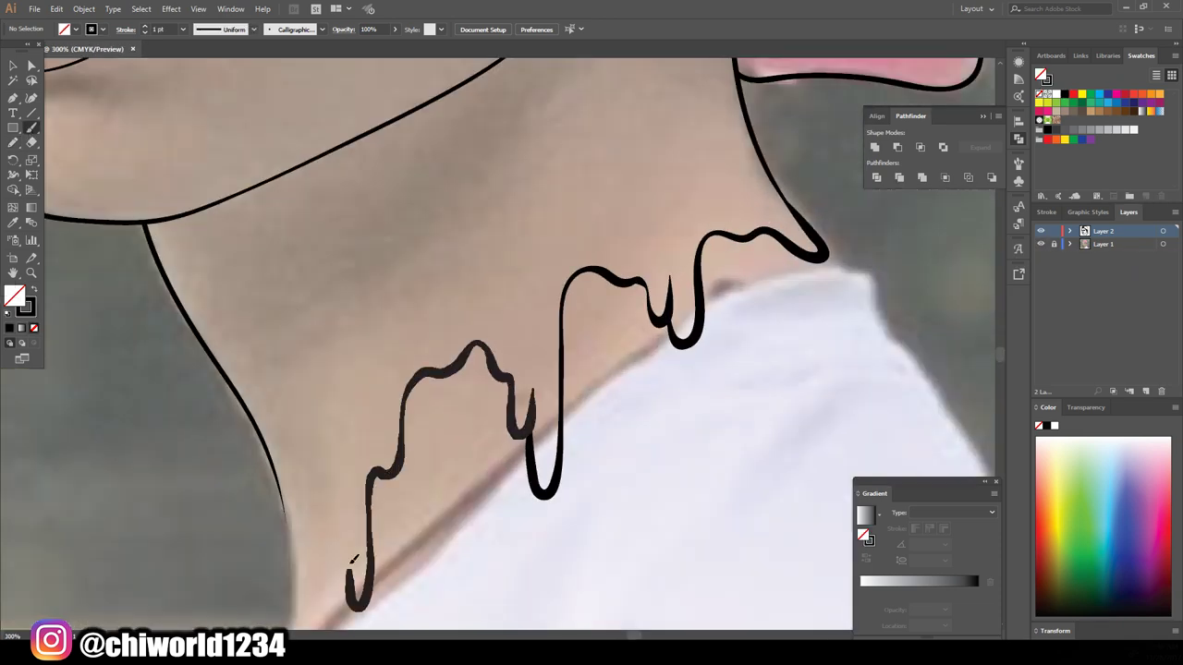
Extend the wavy drip line down the neck and preview the line art without the photo.
drag(495, 365, 286, 517)
key(ctrl+0)
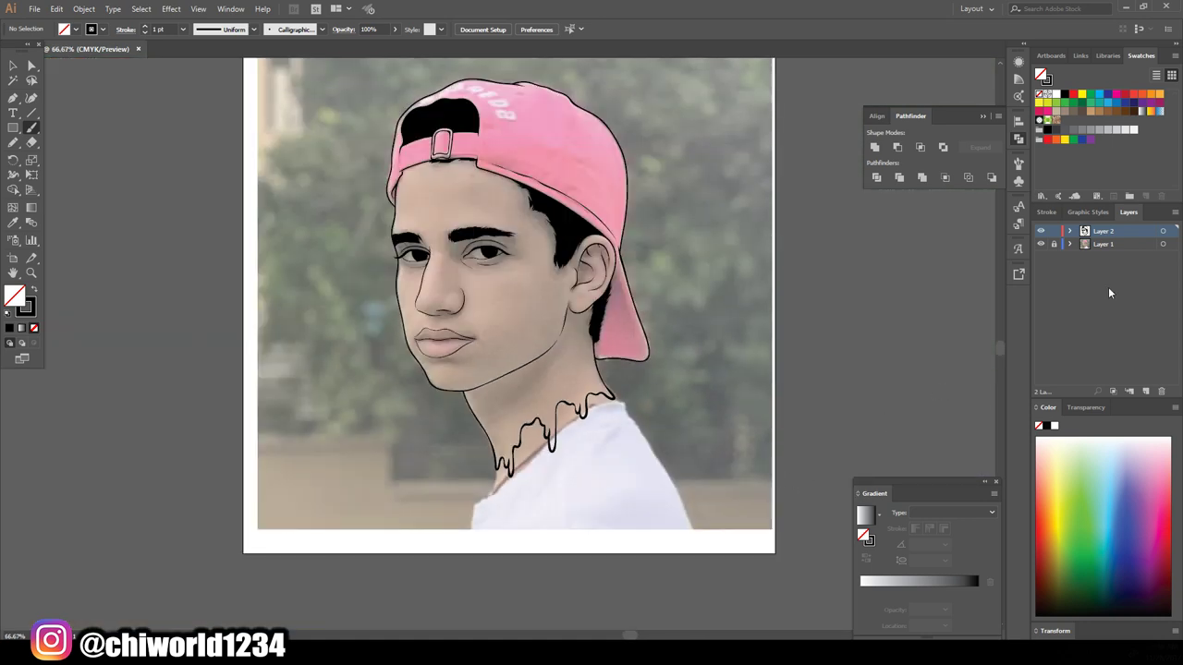
click(1040, 244)
click(1040, 244)
scroll(841, 284, up, 2)
Brush crease lines across the cap top and along its right side.
key(ctrl+plus)
key(ctrl+plus)
key(ctrl+plus)
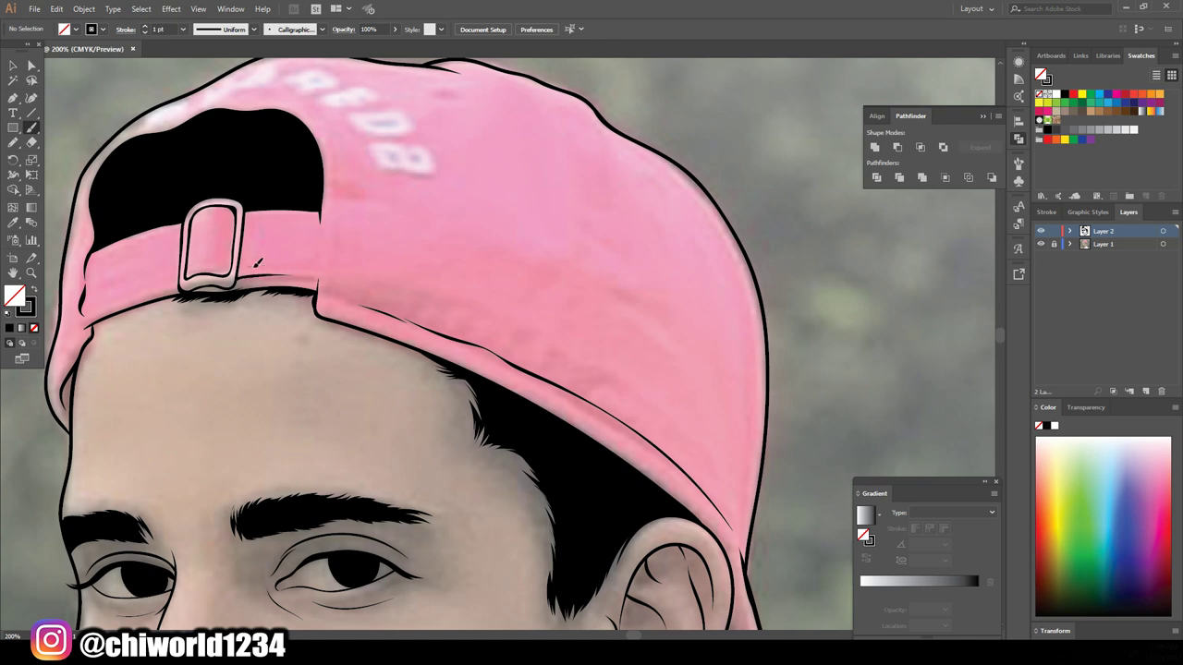
scroll(516, 275, up, 2)
drag(596, 190, 496, 158)
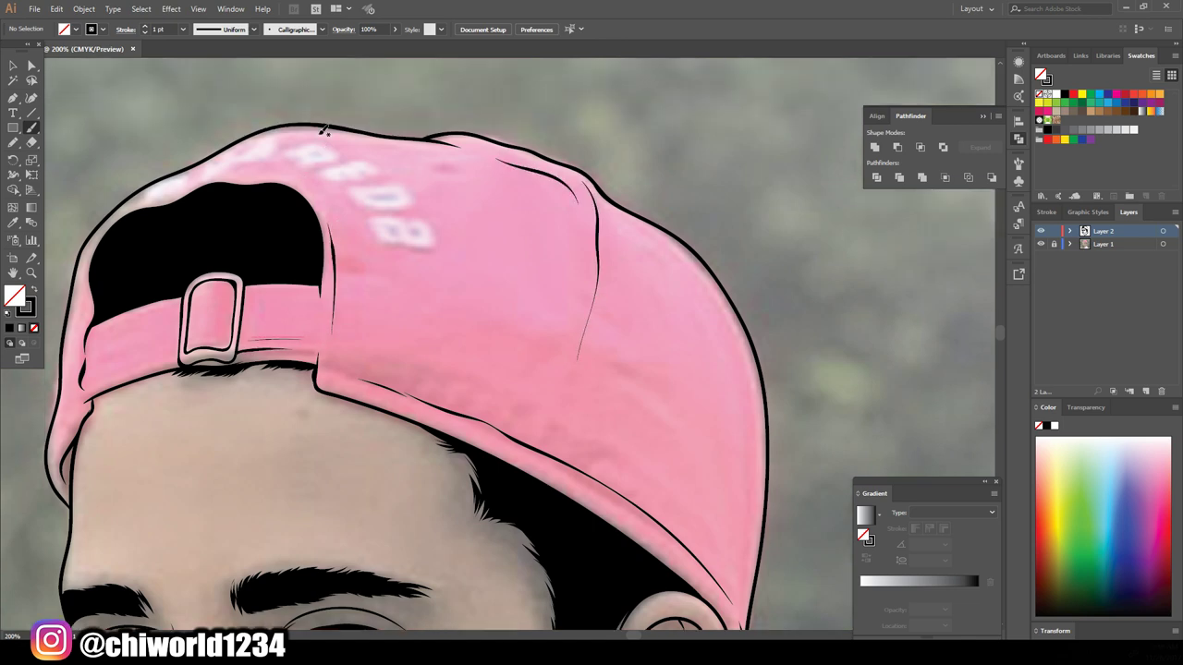
drag(740, 527, 745, 383)
key(ctrl+minus)
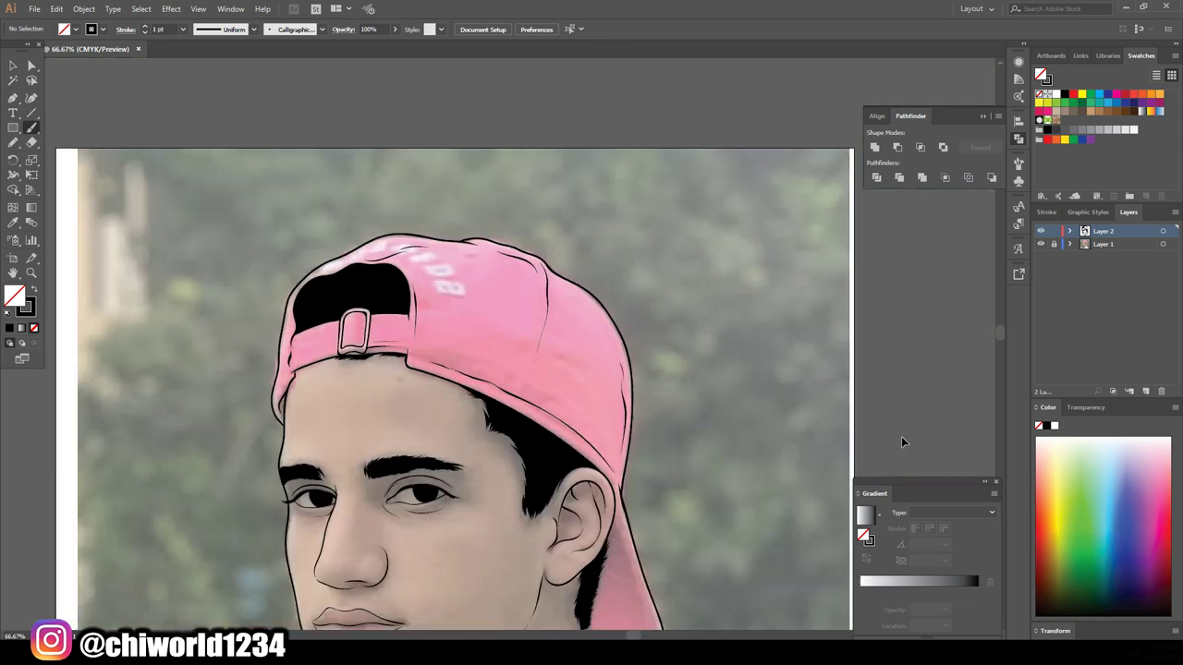
key(ctrl+plus)
key(ctrl+plus)
Add a line inside the cap's side edge and trace the first long black drip.
drag(571, 118, 699, 554)
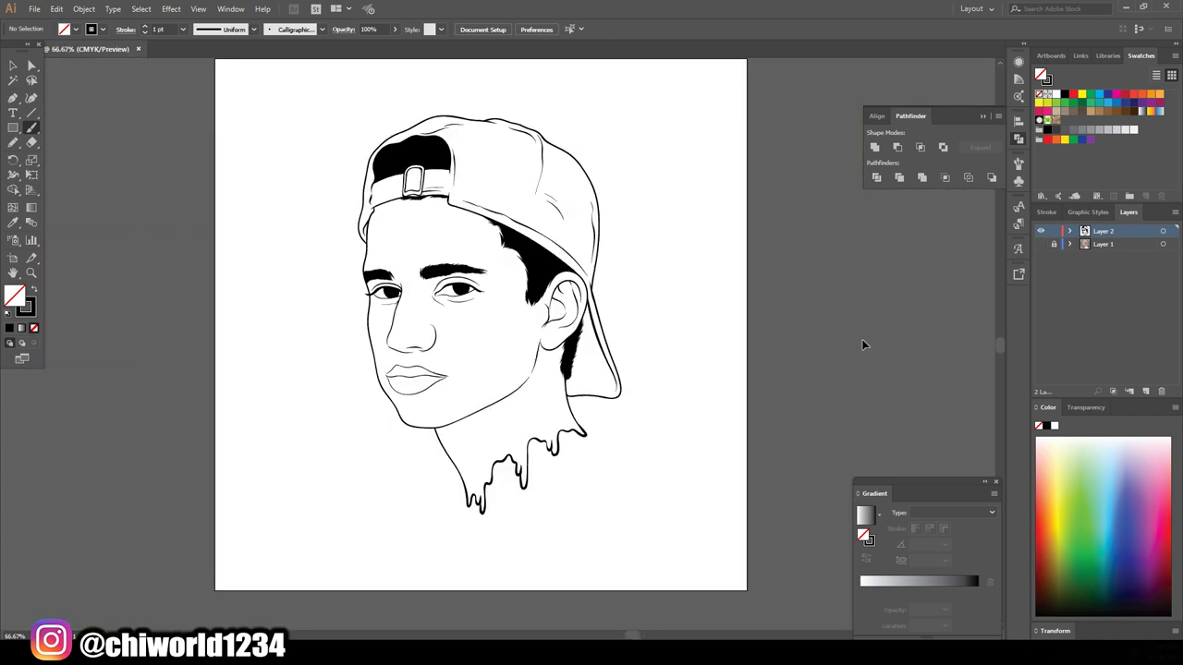
key(ctrl+plus)
key(ctrl+plus)
key(ctrl+plus)
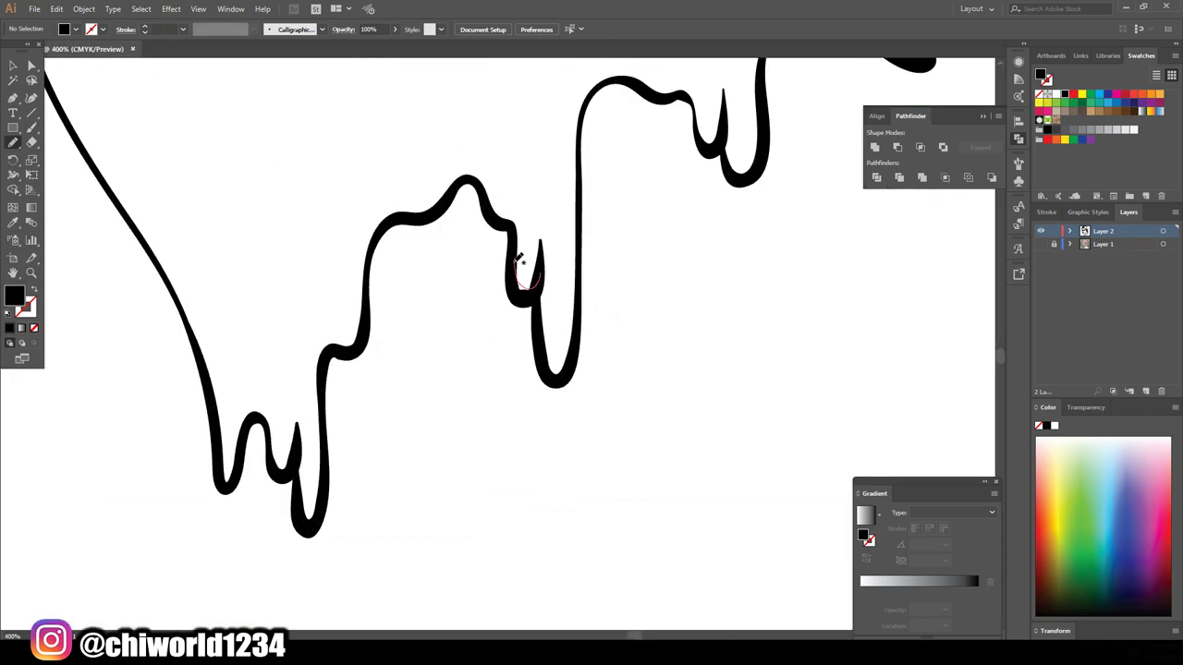
mouse_move(343, 441)
mouse_down()
mouse_move(422, 536)
mouse_move(467, 415)
mouse_up()
drag(526, 330, 536, 296)
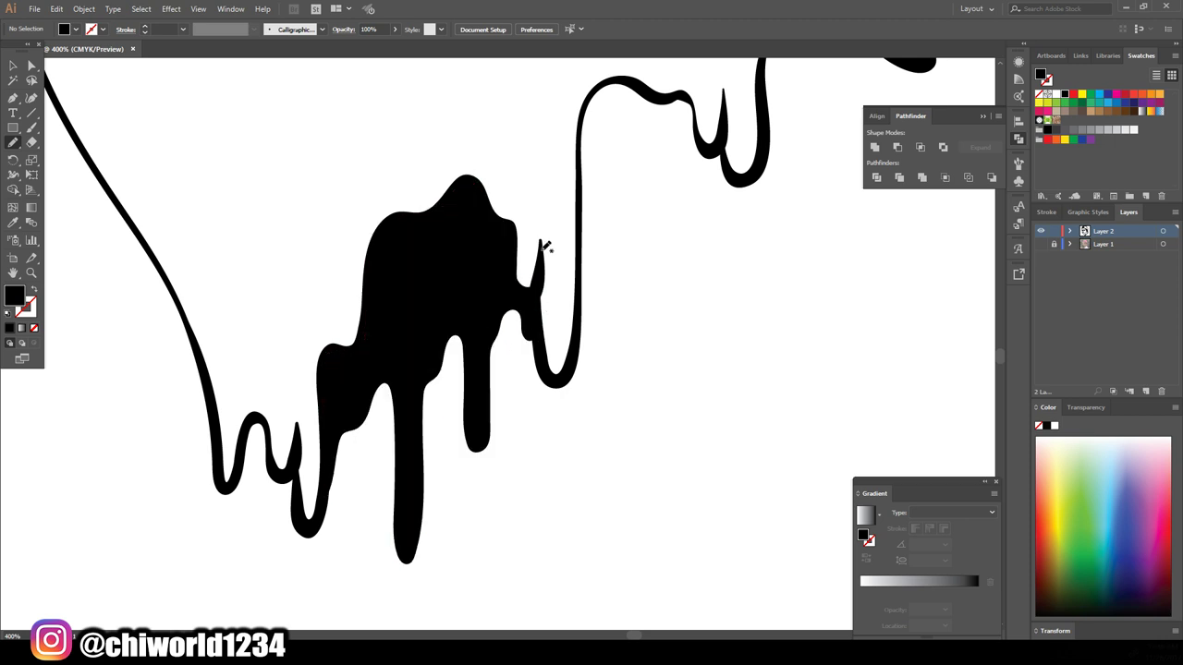
Outline and fill two more black drip shapes below the neck line.
key(ctrl+minus)
key(ctrl+plus)
key(ctrl+plus)
mouse_move(598, 165)
mouse_down()
mouse_move(499, 485)
mouse_move(433, 349)
mouse_up()
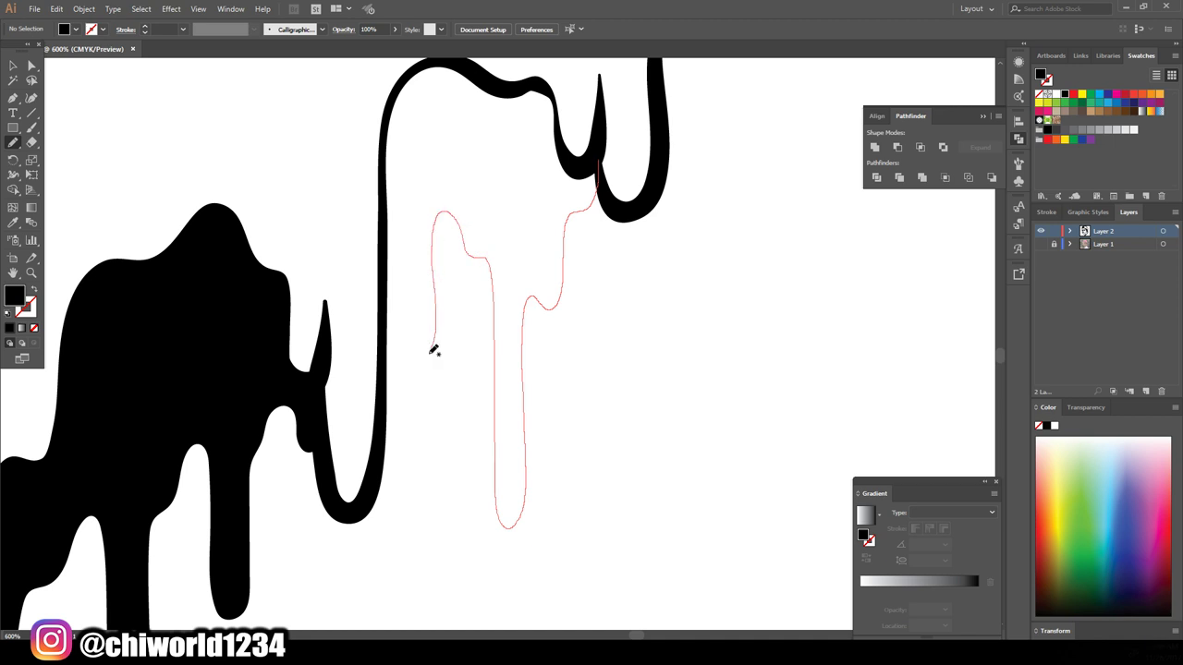
drag(582, 166, 584, 168)
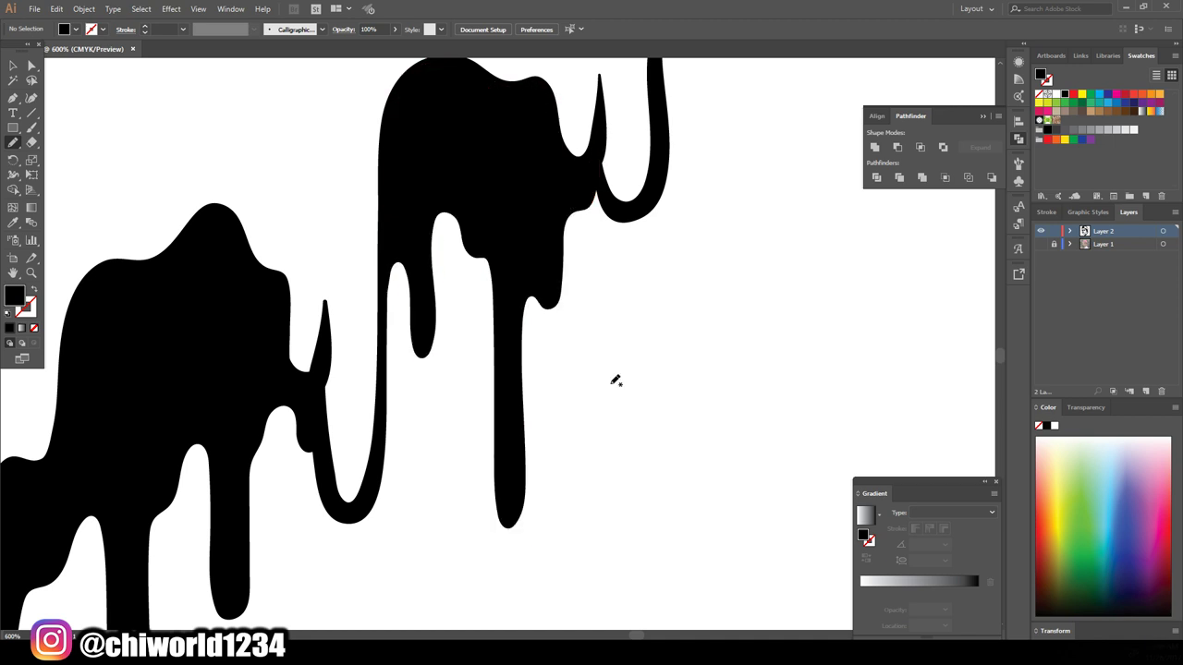
scroll(638, 351, up, 2)
scroll(638, 351, up, 3)
mouse_move(873, 213)
mouse_down()
mouse_move(762, 413)
mouse_move(661, 288)
mouse_up()
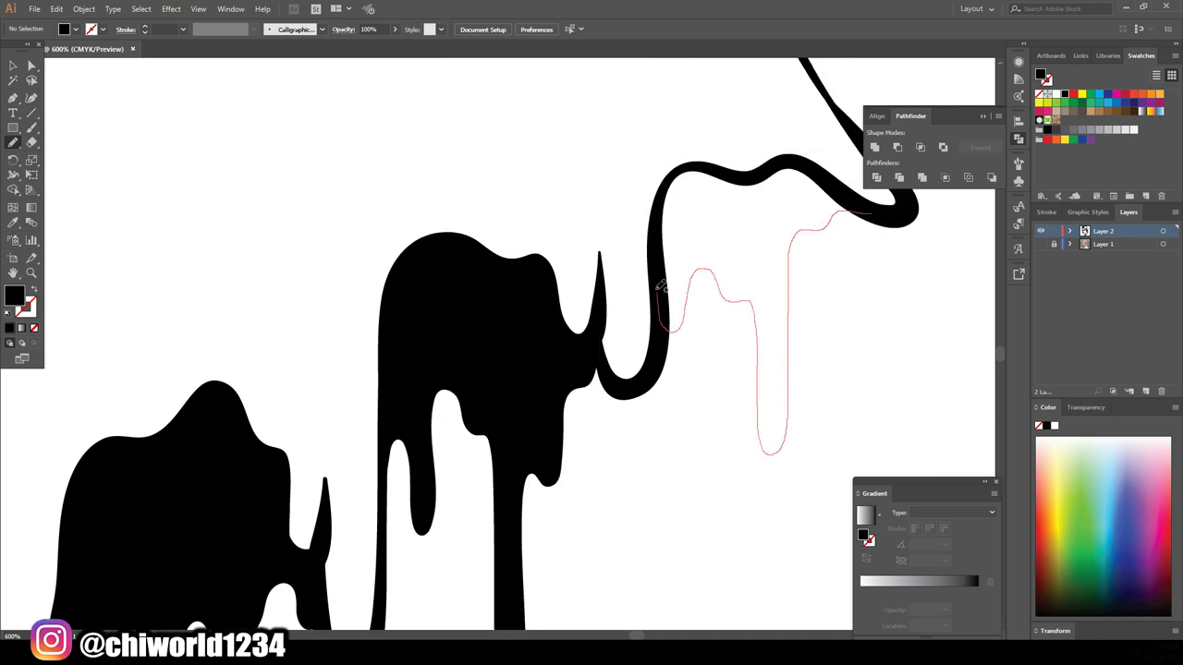
scroll(921, 267, down, 3)
scroll(805, 315, down, 1)
scroll(506, 305, up, 3)
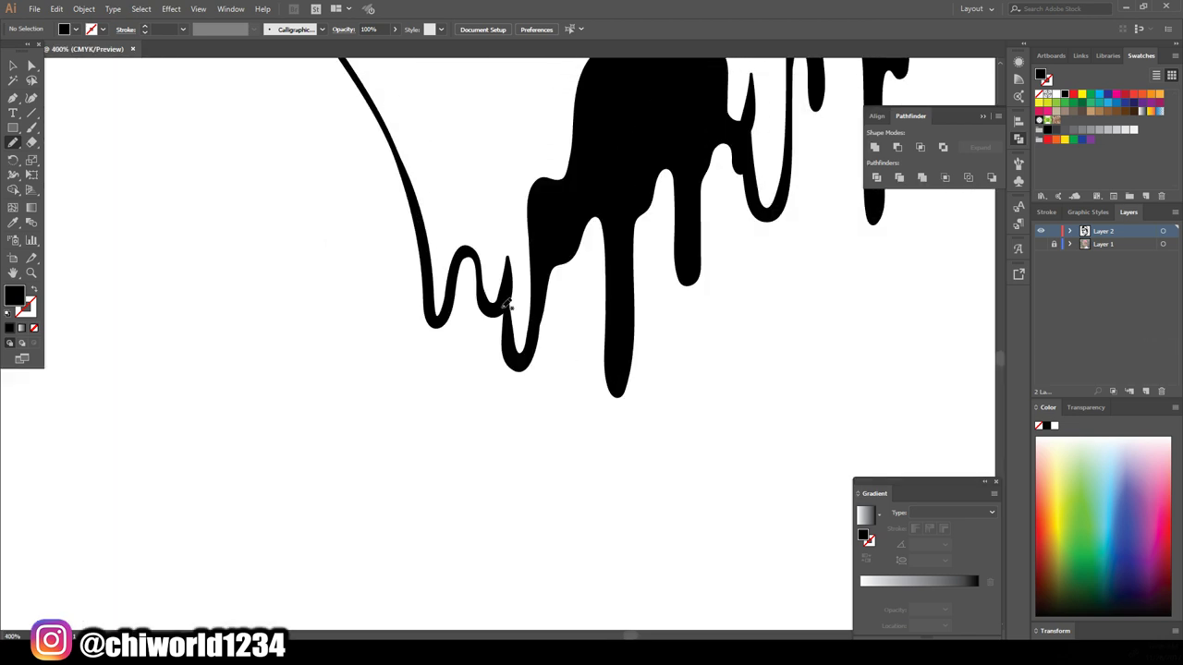
scroll(703, 219, down, 5)
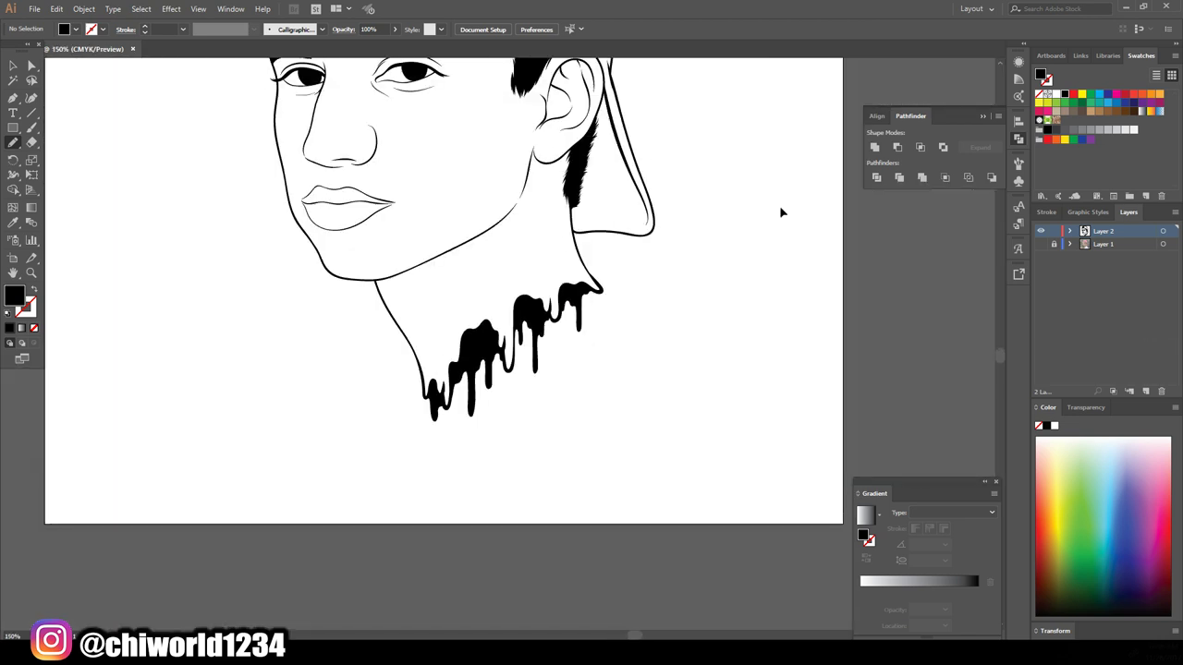
Outline and fill the remaining black drip shapes under the neck.
scroll(575, 275, up, 5)
mouse_move(551, 315)
mouse_down()
mouse_move(507, 349)
mouse_move(452, 363)
mouse_up()
scroll(618, 527, down, 3)
scroll(633, 497, down, 5)
scroll(786, 443, up, 2)
scroll(782, 449, up, 6)
scroll(783, 449, up, 2)
scroll(786, 449, up, 2)
mouse_move(339, 399)
mouse_down()
mouse_move(383, 191)
mouse_move(367, 138)
mouse_up()
scroll(222, 471, down, 2)
scroll(222, 471, down, 2)
mouse_move(217, 524)
mouse_down()
mouse_move(474, 370)
mouse_move(315, 189)
mouse_up()
scroll(457, 553, down, 5)
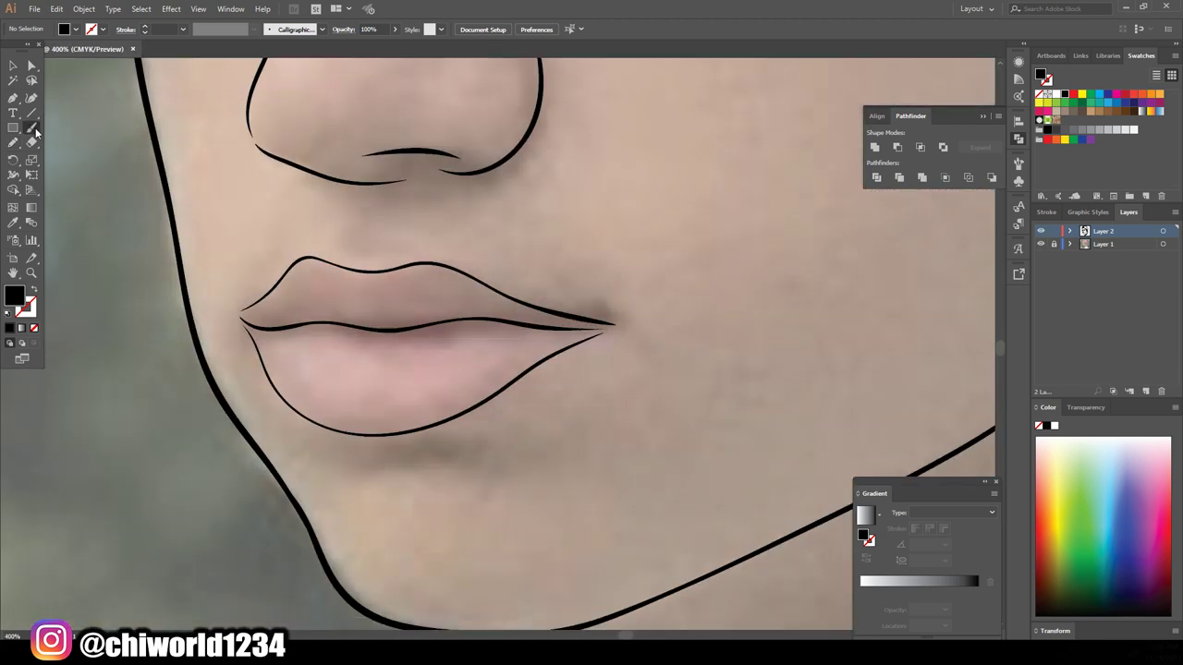
Draw a chin line below the lower lip and taper both lip corners to points.
drag(478, 469, 344, 447)
scroll(169, 247, up, 1)
scroll(607, 381, up, 2)
scroll(638, 401, up, 1)
mouse_move(542, 389)
mouse_down()
mouse_move(620, 349)
mouse_move(532, 362)
mouse_up()
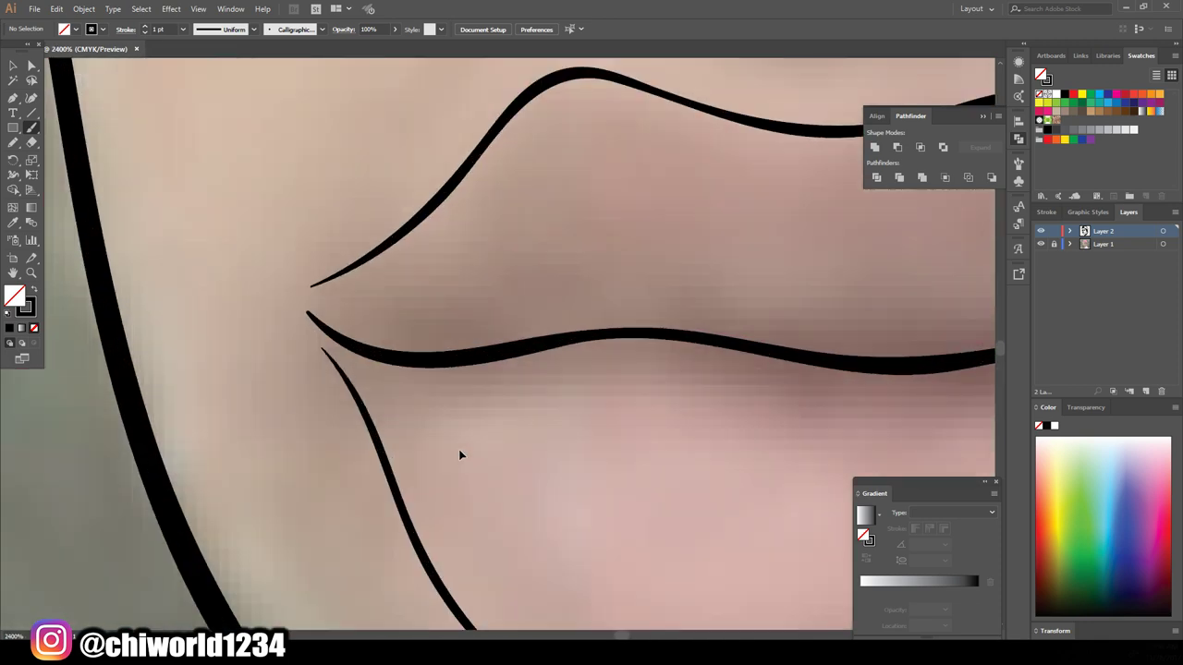
drag(277, 457, 221, 368)
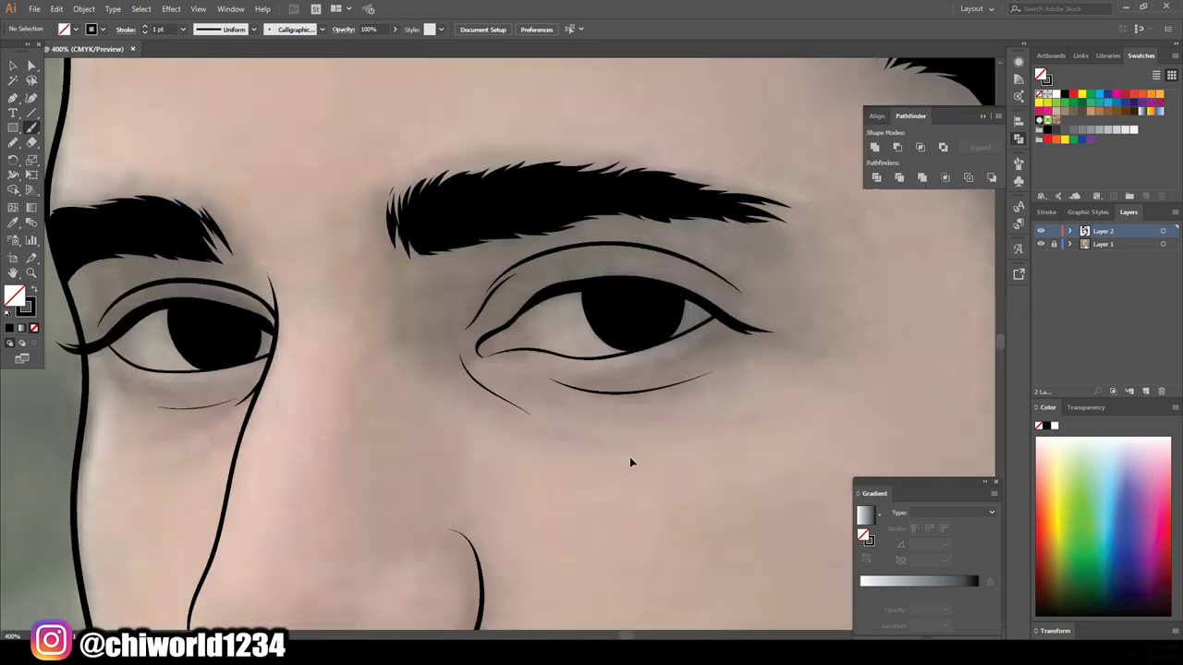
Ink the upper lash line and inner eye-corner strokes, then set brush weight to 0.25 pt.
key(ctrl+plus)
drag(406, 310, 924, 295)
drag(480, 327, 477, 294)
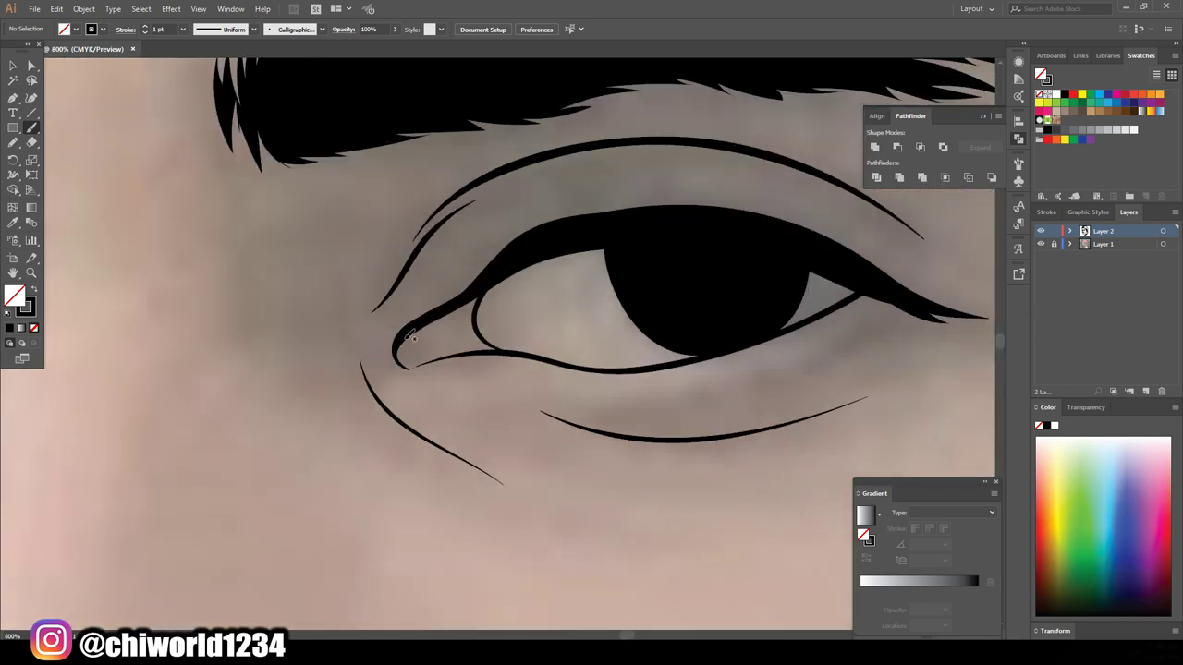
drag(453, 355, 454, 353)
scroll(608, 407, down, 3)
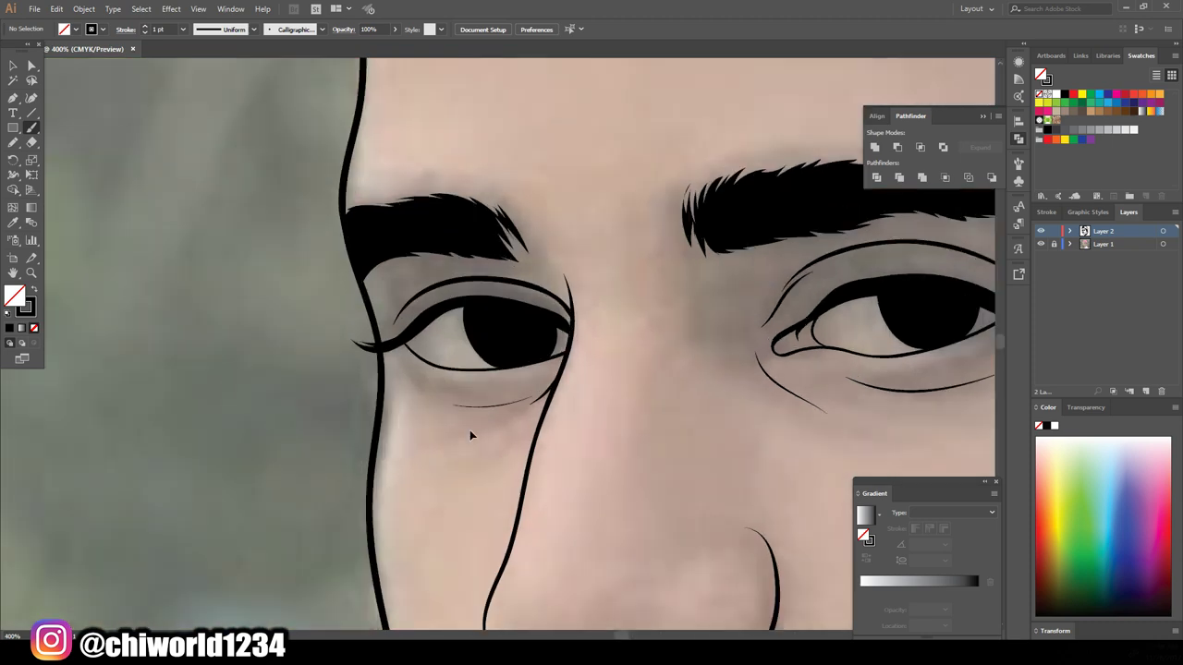
scroll(470, 431, up, 3)
drag(638, 319, 300, 342)
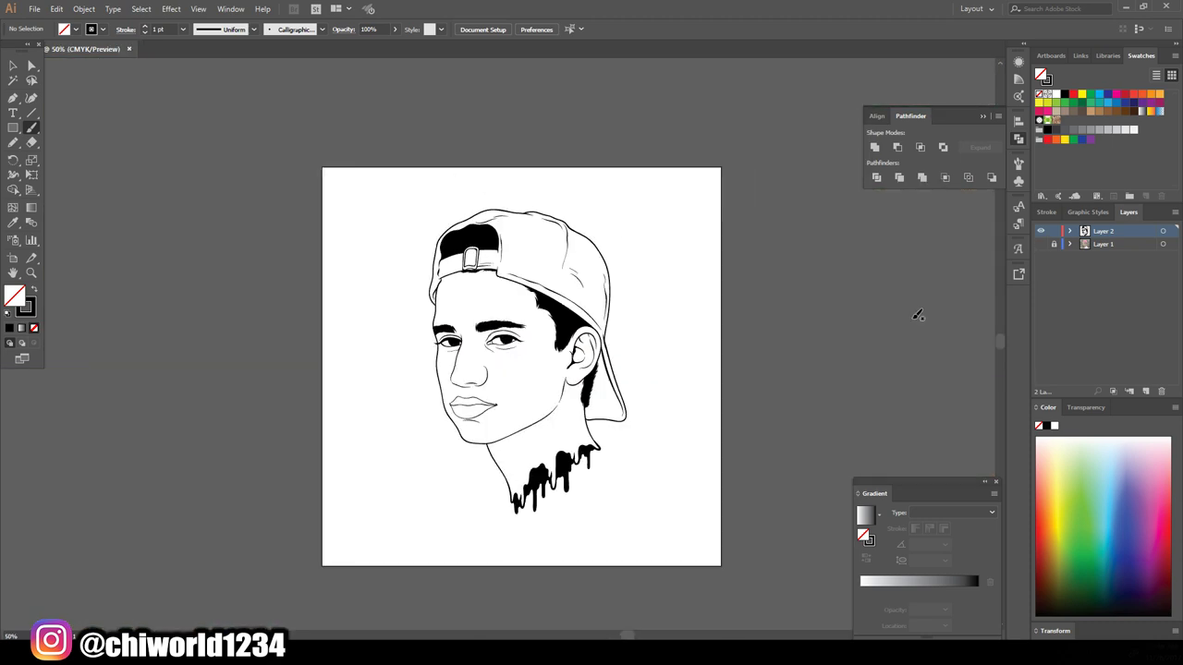
click(182, 29)
Paint thin hair strands along the lower and left edges of the dark hair.
scroll(462, 314, up, 5)
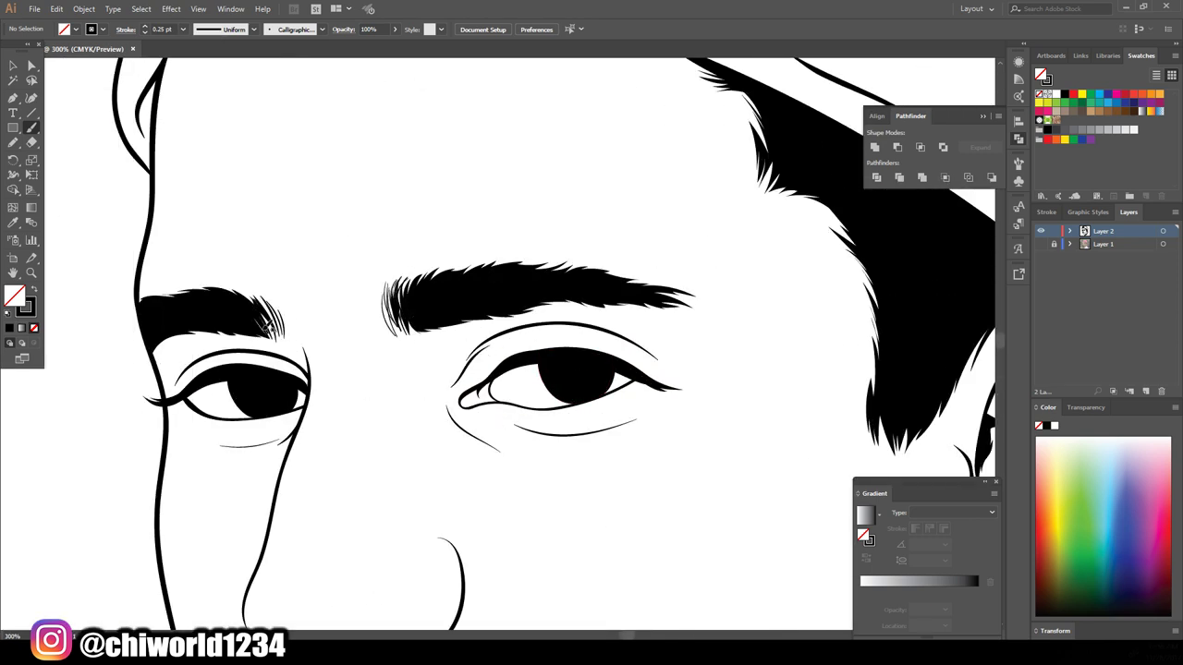
scroll(305, 443, down, 3)
scroll(702, 448, up, 3)
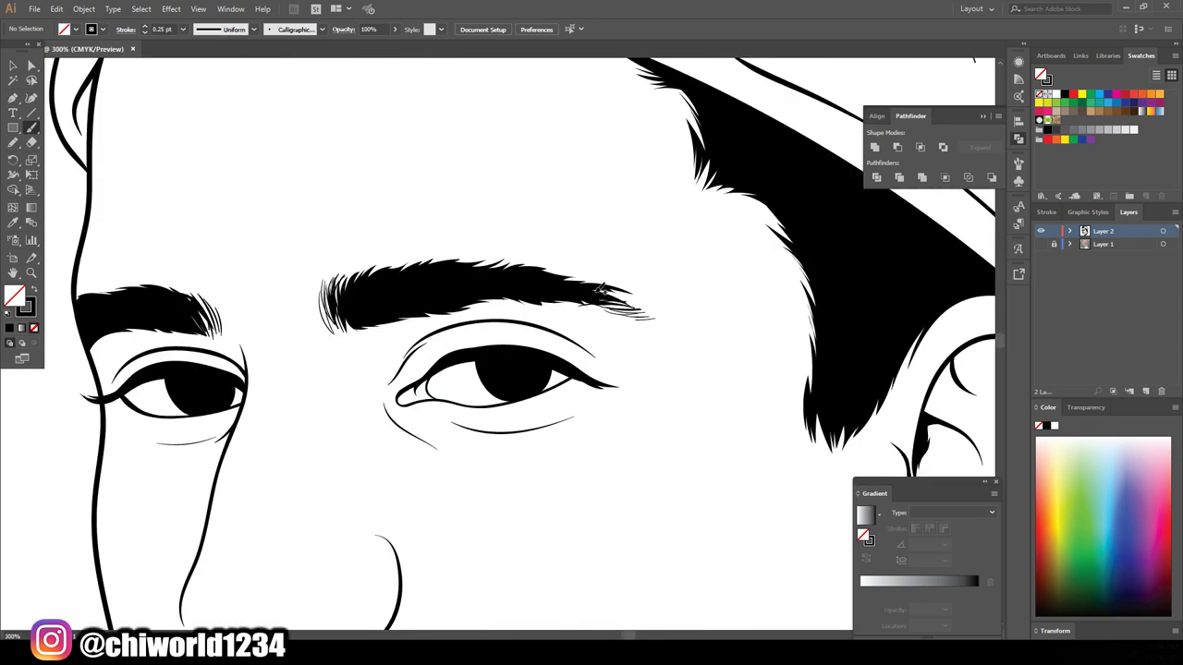
scroll(746, 539, right, 5)
drag(564, 434, 592, 377)
mouse_move(534, 458)
mouse_down()
mouse_move(506, 379)
mouse_move(504, 300)
mouse_move(478, 245)
mouse_up()
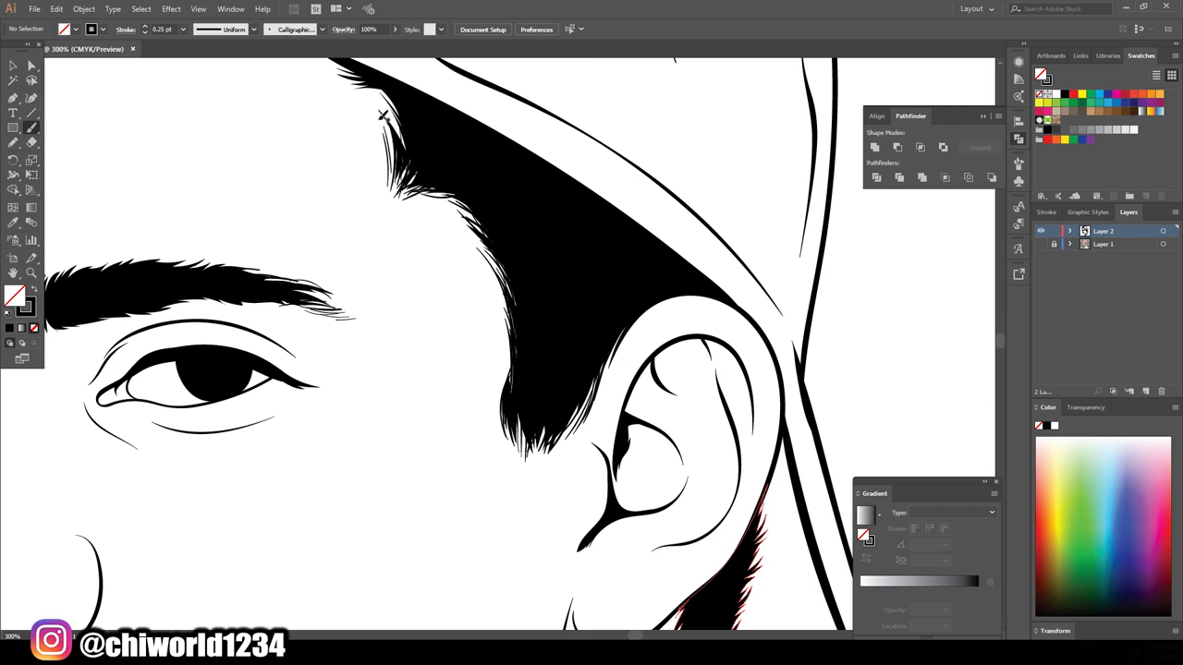
scroll(405, 342, down, 5)
scroll(594, 346, up, 5)
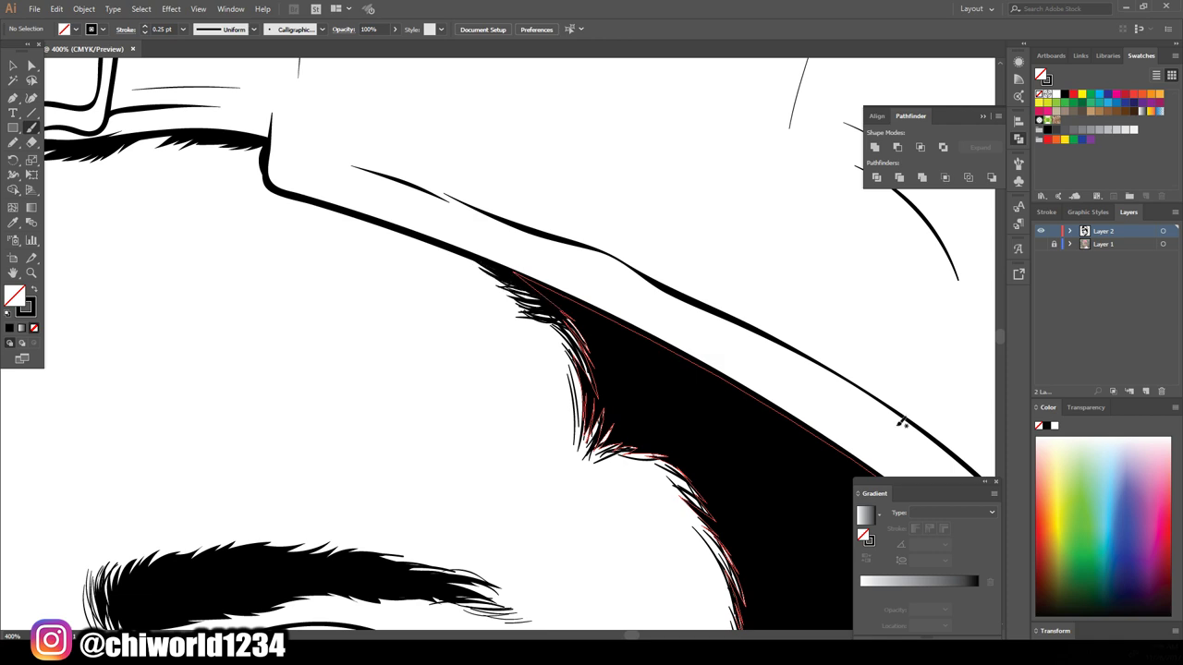
scroll(668, 360, down, 5)
scroll(847, 421, up, 2)
scroll(517, 173, up, 2)
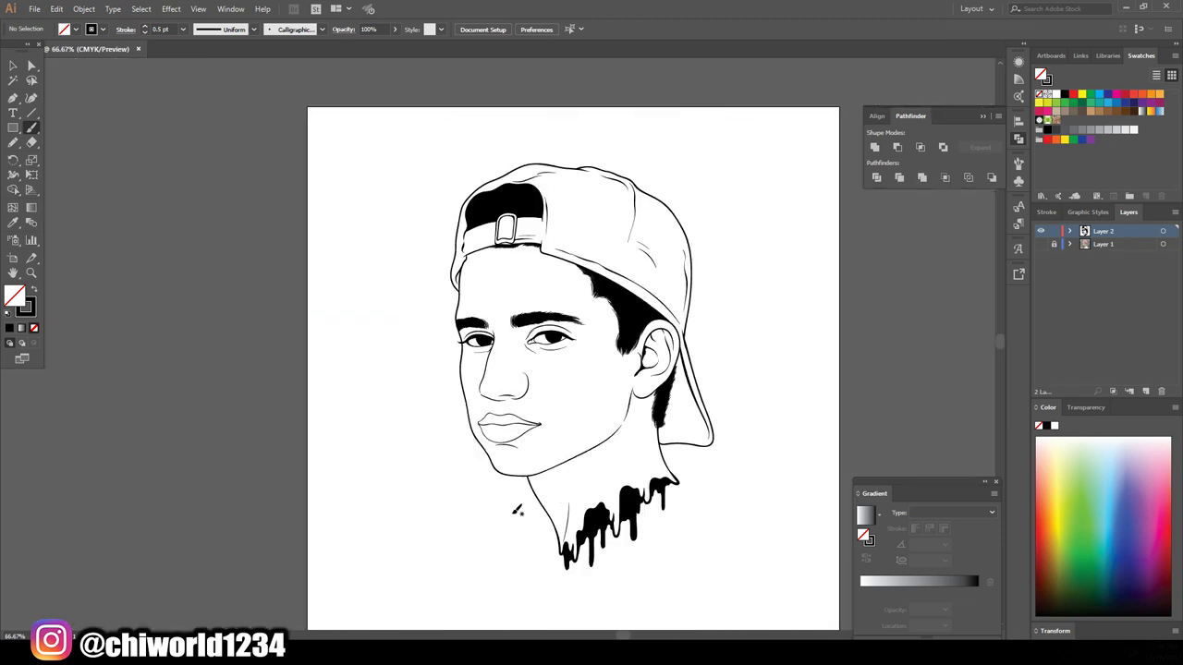
Select the whole portrait, expand its appearance and merge it with Pathfinder.
click(13, 67)
drag(442, 133, 772, 566)
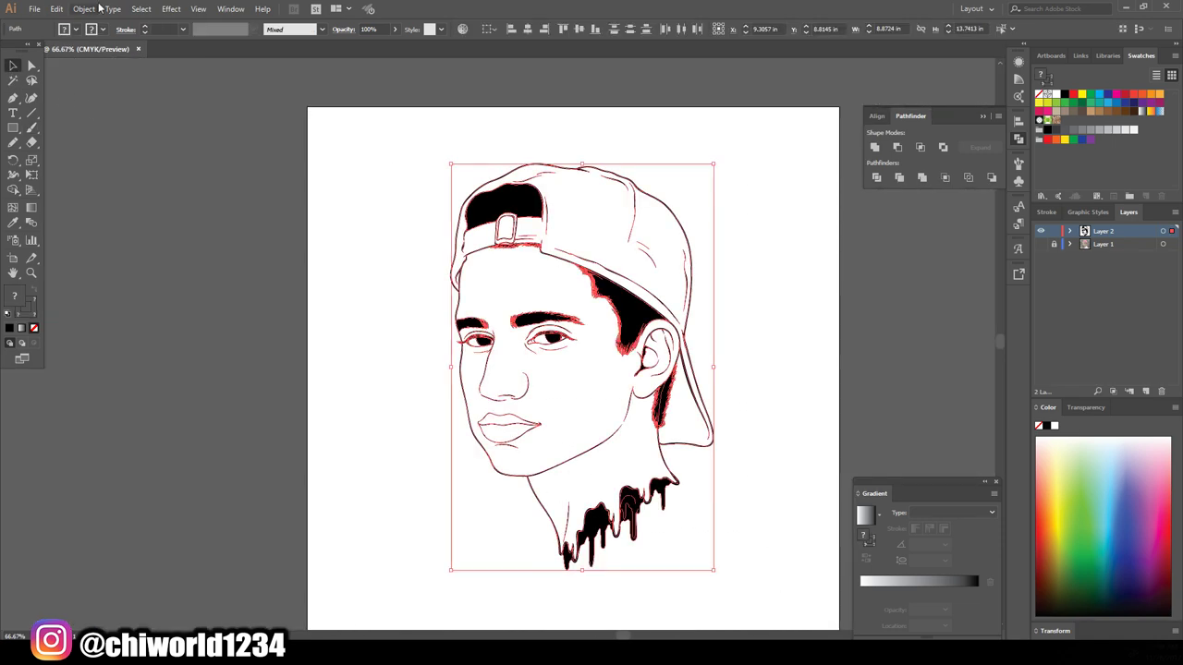
click(84, 9)
click(111, 154)
click(921, 178)
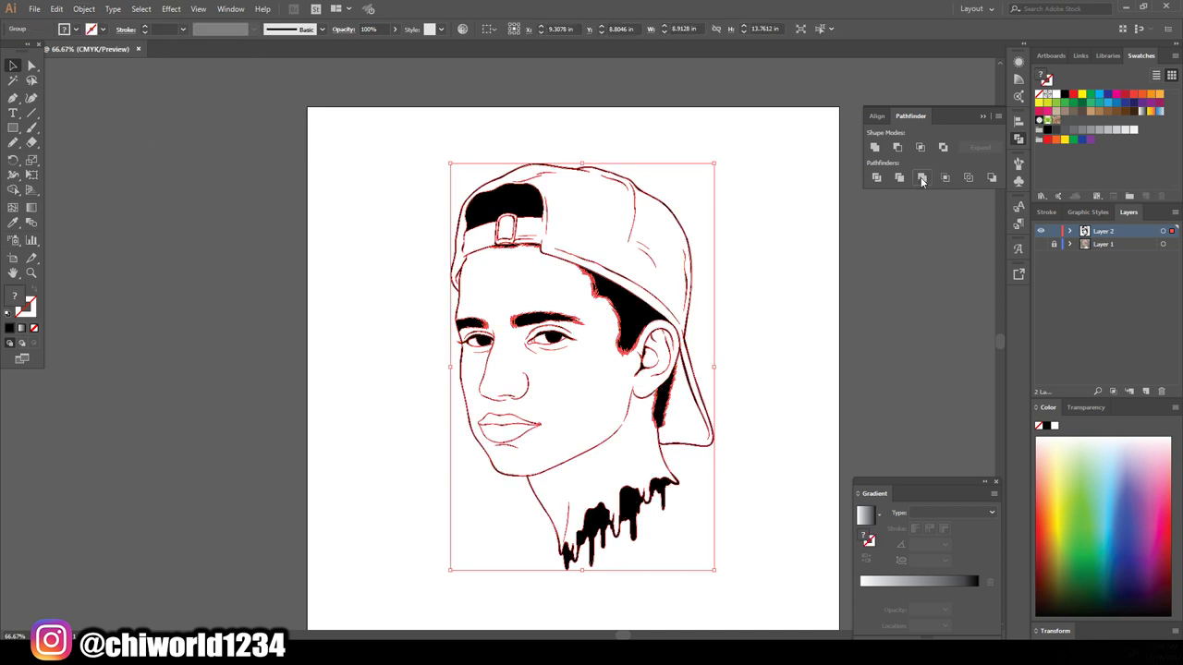
Duplicate the line-art layer, lock the copy and make Layer 2 active.
key(ctrl+shift+a)
click(1053, 231)
click(1109, 244)
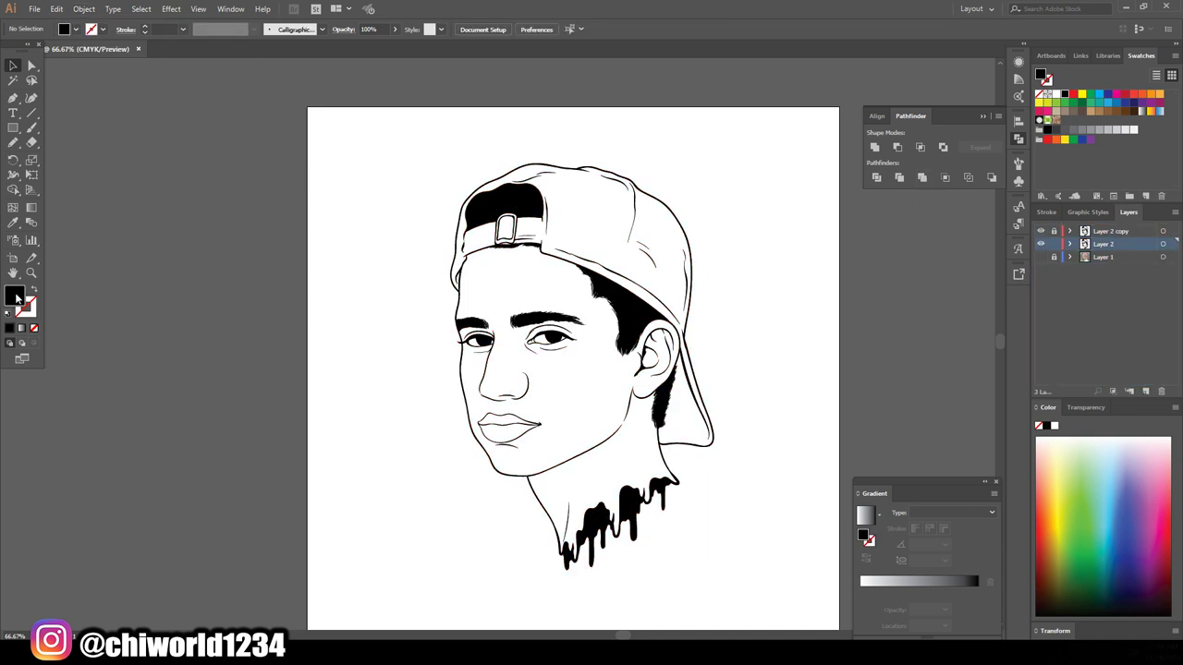
Set the fill colour to light peach #FFB39F.
double_click(15, 296)
click(111, 129)
click(73, 40)
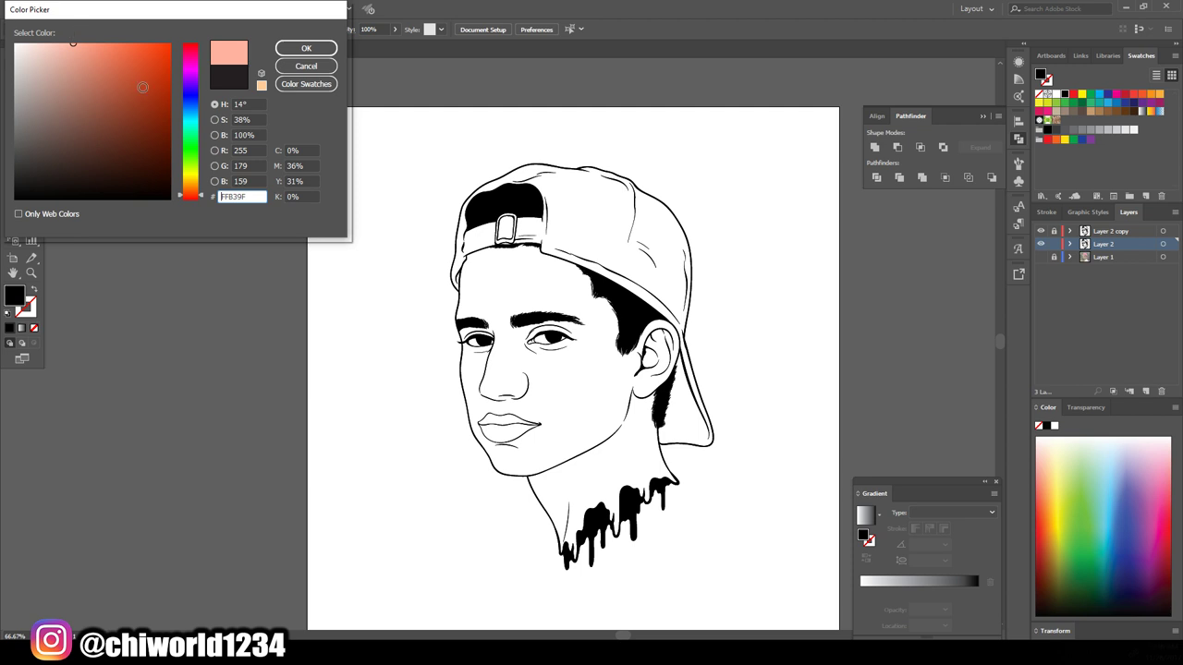
click(306, 48)
Draw a peach rectangle over the portrait and Divide it along the line art.
click(13, 128)
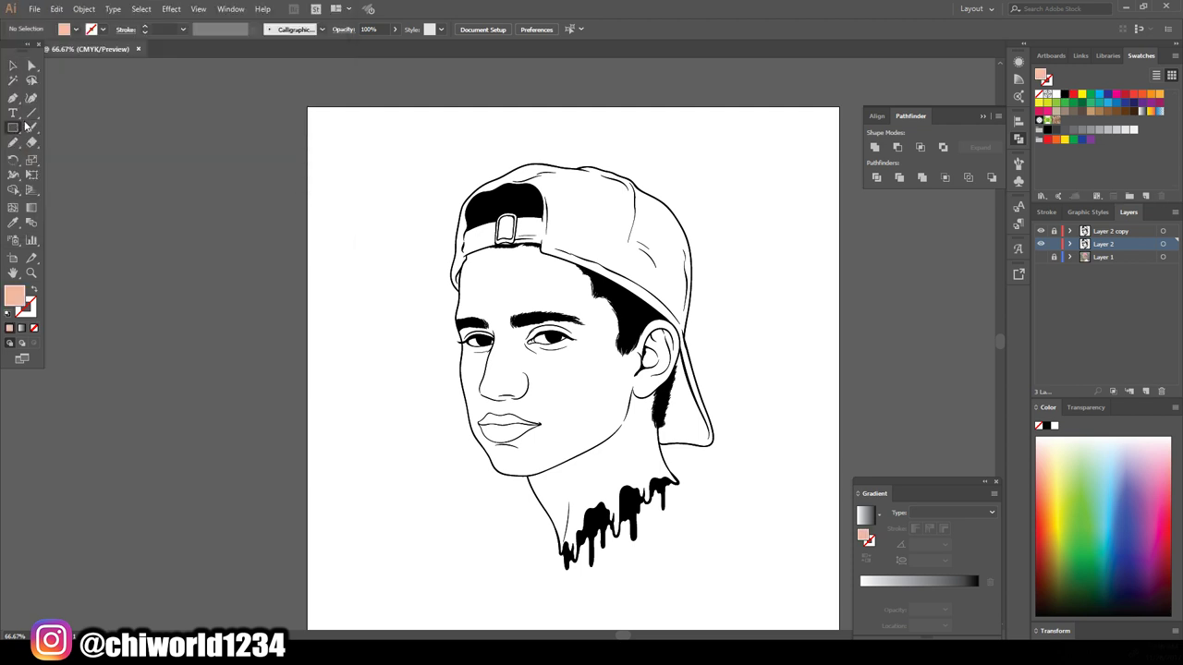
drag(395, 123, 757, 582)
right_click(471, 277)
click(517, 490)
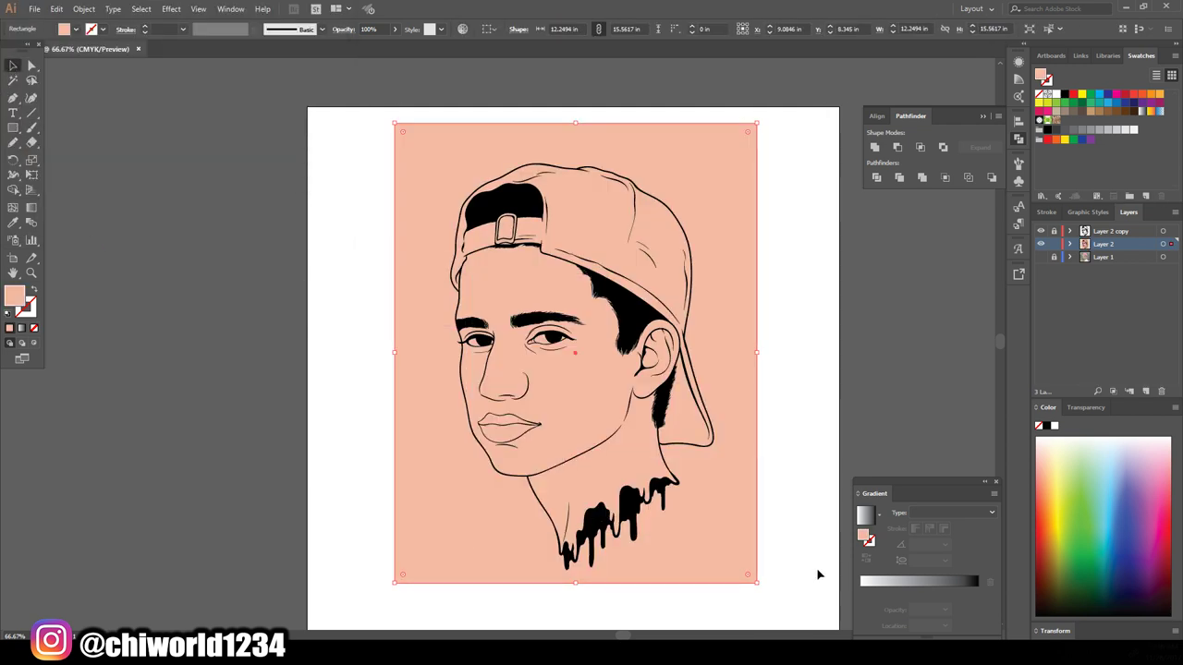
double_click(737, 269)
scroll(697, 383, up, 3)
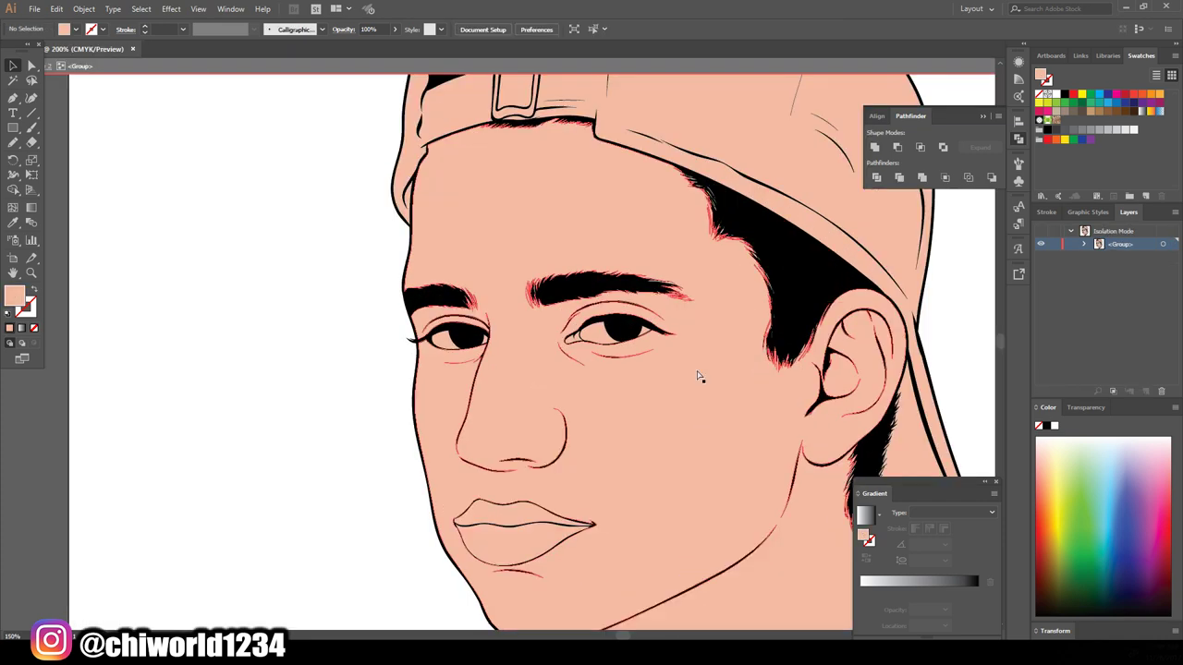
Fill both eye whites and the cap areas with the light grey swatch.
scroll(684, 351, up, 1)
click(689, 327)
click(819, 29)
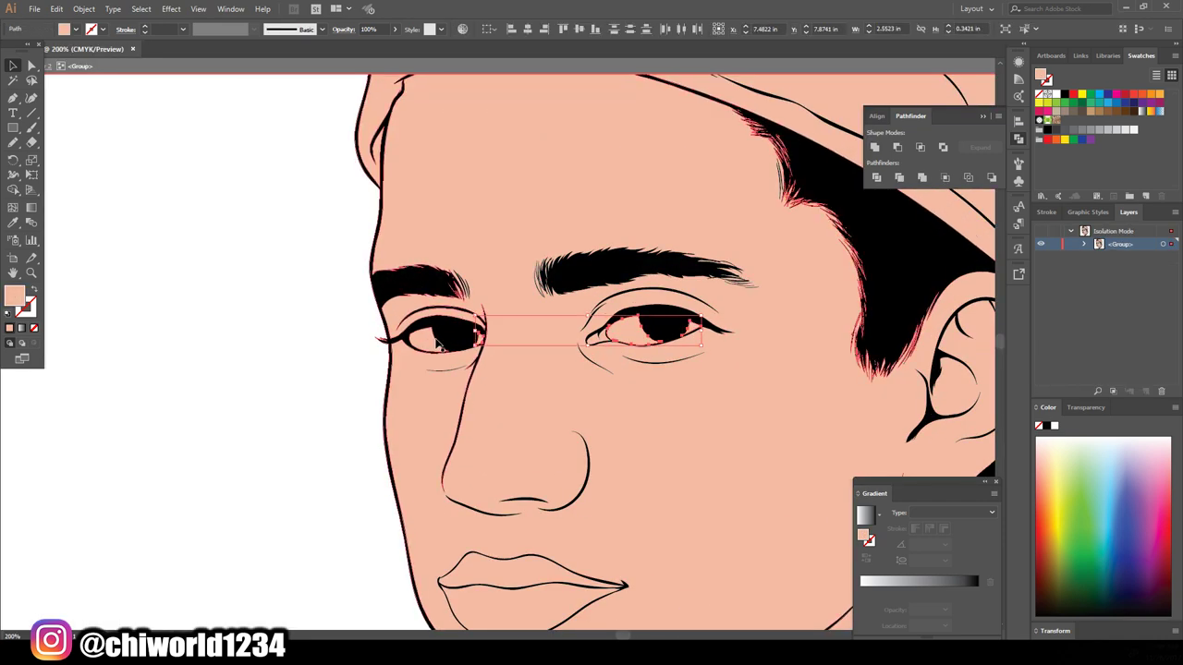
click(1133, 131)
click(193, 372)
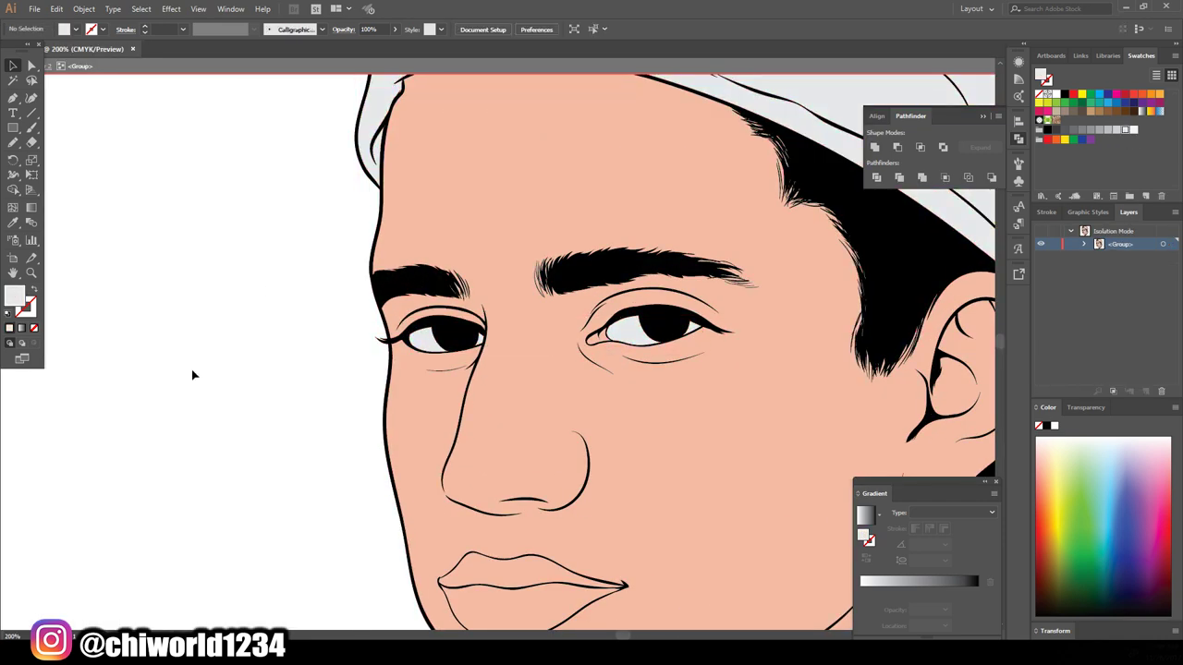
key(ctrl+0)
scroll(401, 136, up, 2)
Make the cap buckle a hollow compound shape.
click(401, 135)
key(ctrl+8)
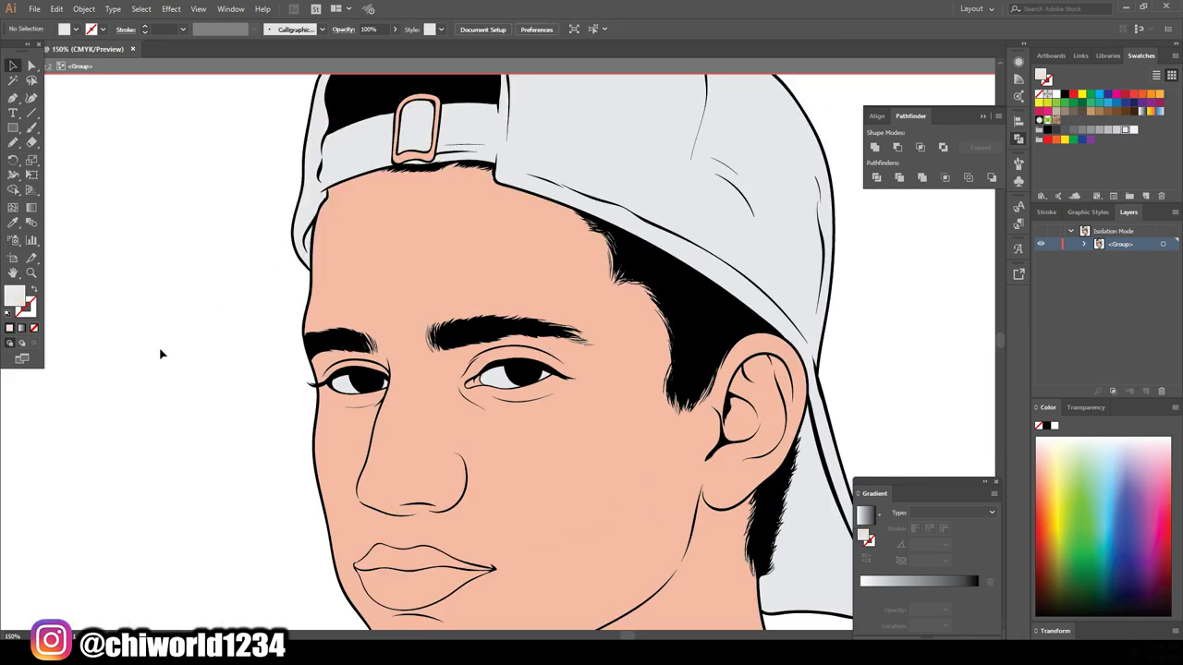
key(ctrl+equal)
key(ctrl+equal)
key(ctrl+equal)
key(ctrl+minus)
key(ctrl+minus)
key(ctrl+minus)
key(ctrl+0)
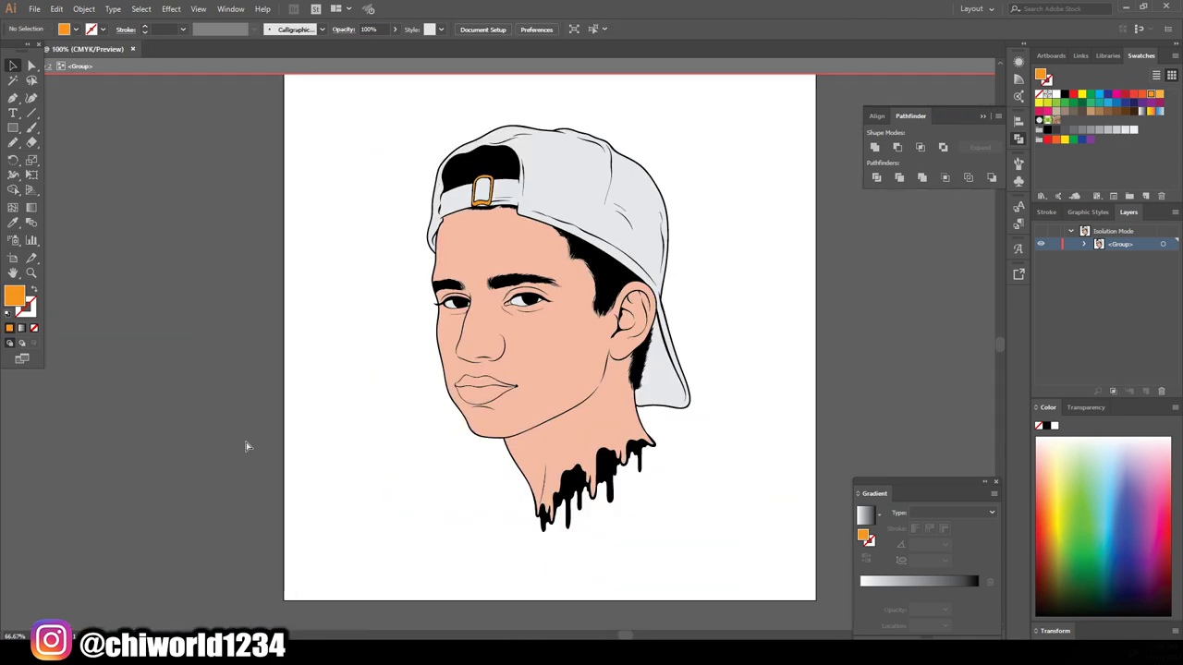
scroll(515, 330, up, 4)
Colour the upper lip a darker reddish tone and the lower lip light pink.
click(462, 468)
double_click(14, 295)
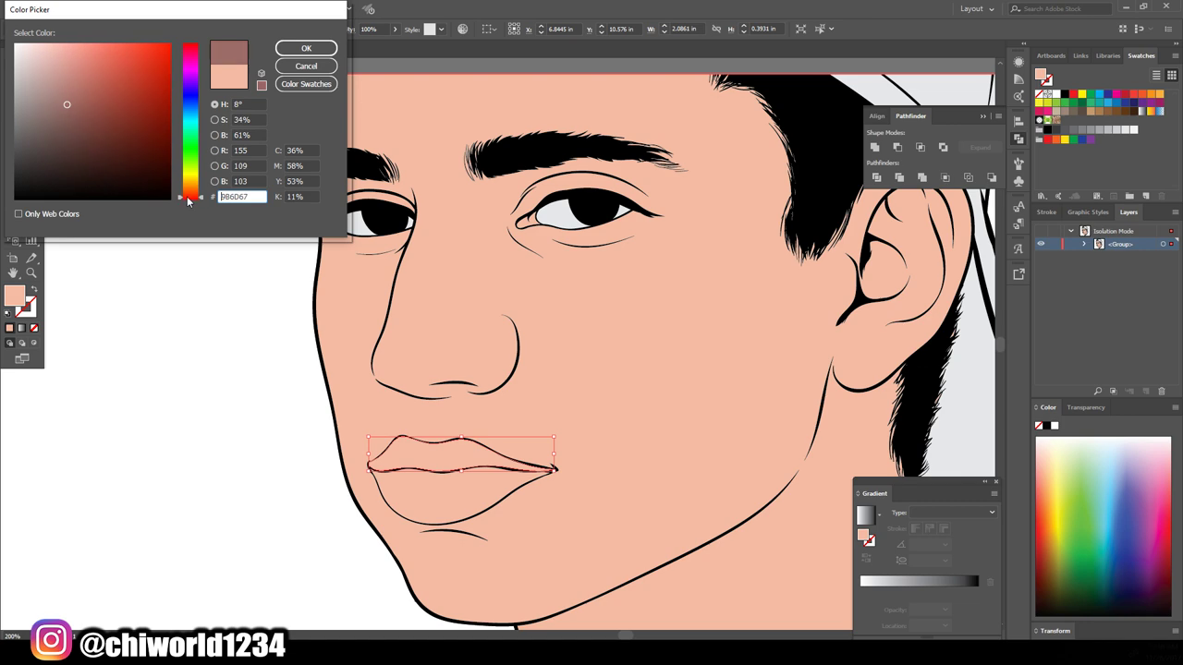
click(79, 85)
key(Return)
click(459, 495)
double_click(14, 296)
click(72, 39)
key(Return)
Recolour the upper lip to the lighter rose #d9827c.
key(ctrl+0)
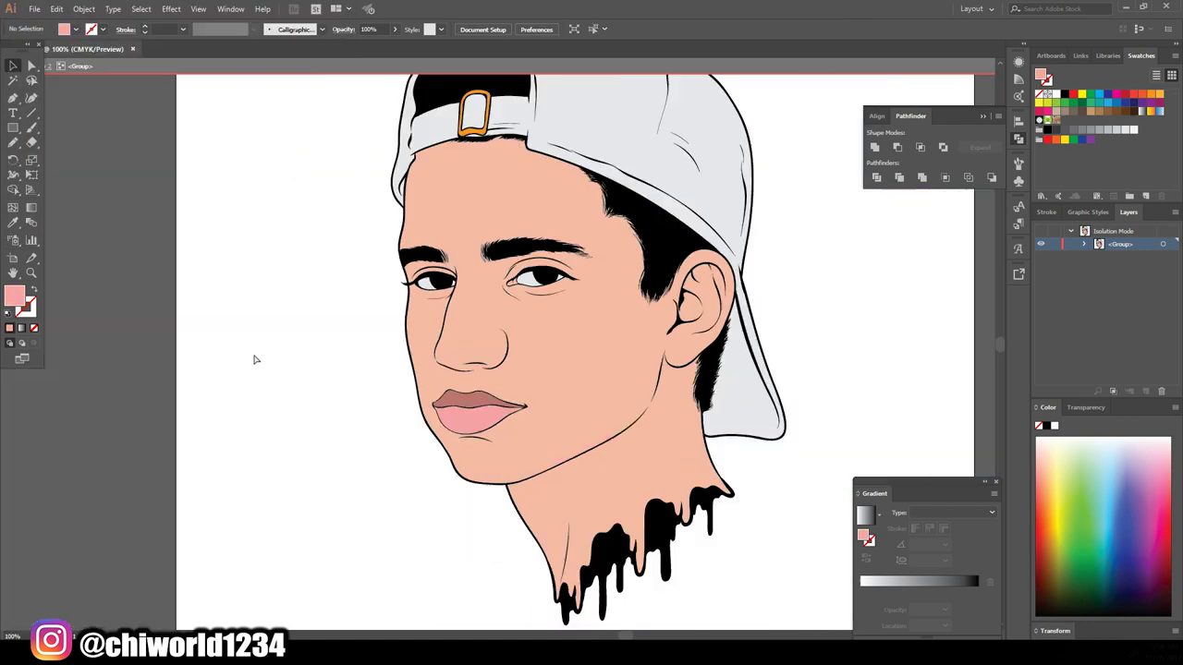
scroll(330, 330, up, 3)
scroll(395, 226, up, 3)
click(395, 226)
double_click(14, 295)
text(d9827c)
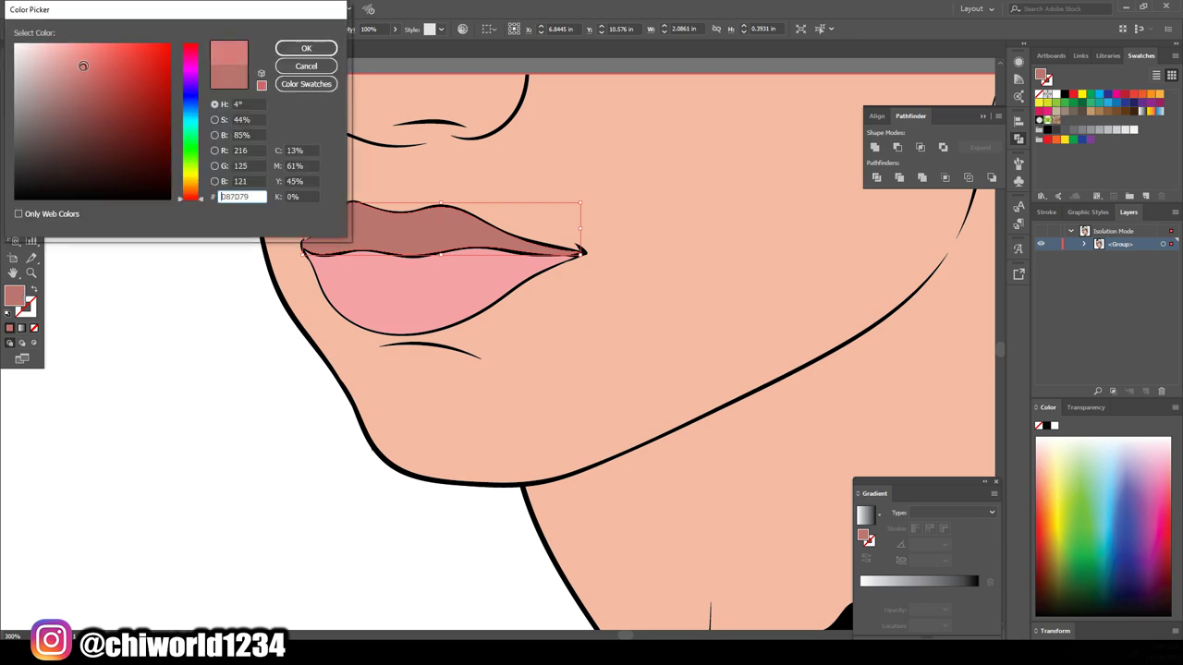
key(Return)
Give the inner eye corner and upper lip a shared pink fill, then exit isolation mode.
key(ctrl+0)
scroll(507, 236, up, 5)
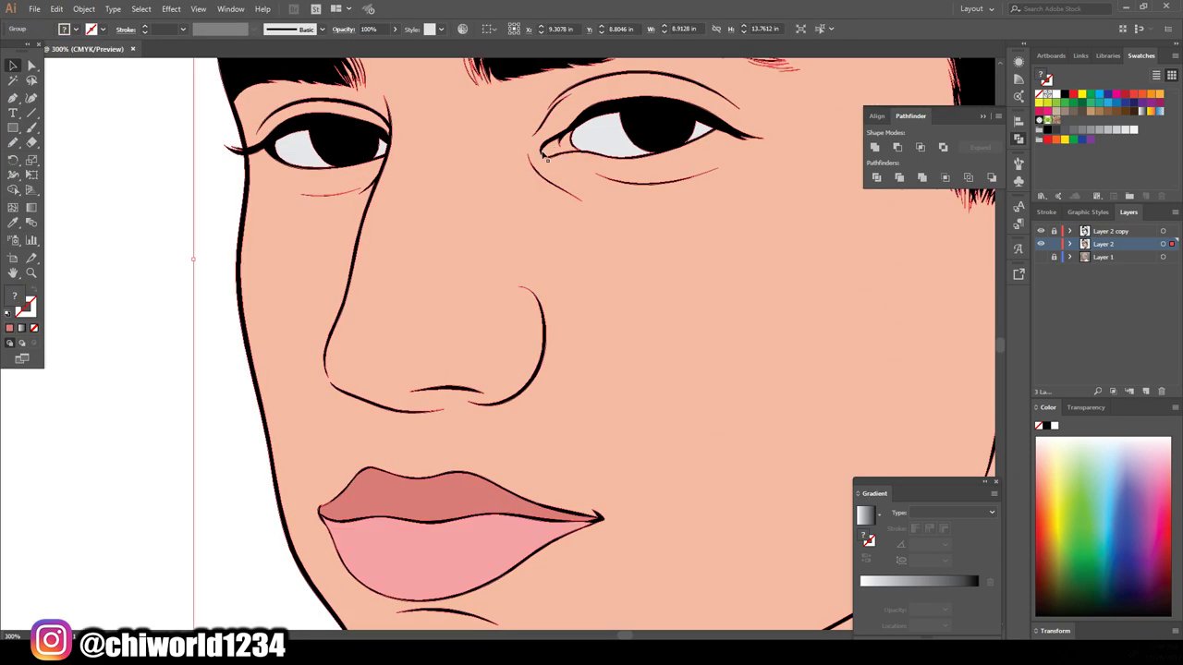
double_click(565, 145)
key(i)
key(v)
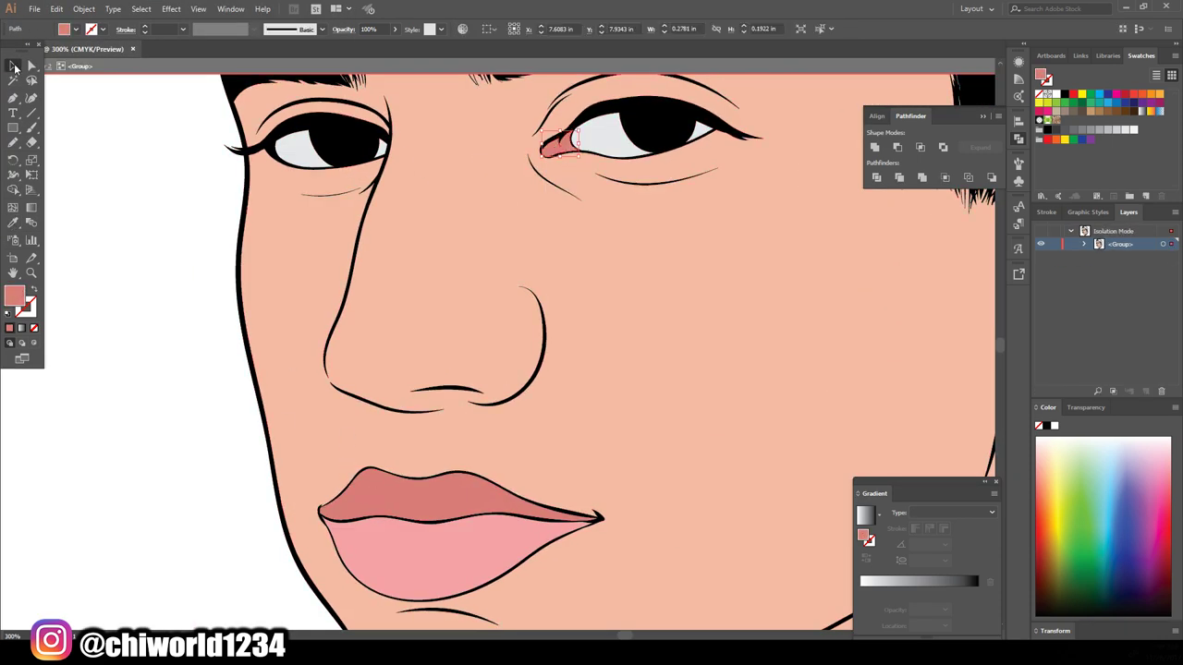
shift+click(382, 497)
double_click(14, 296)
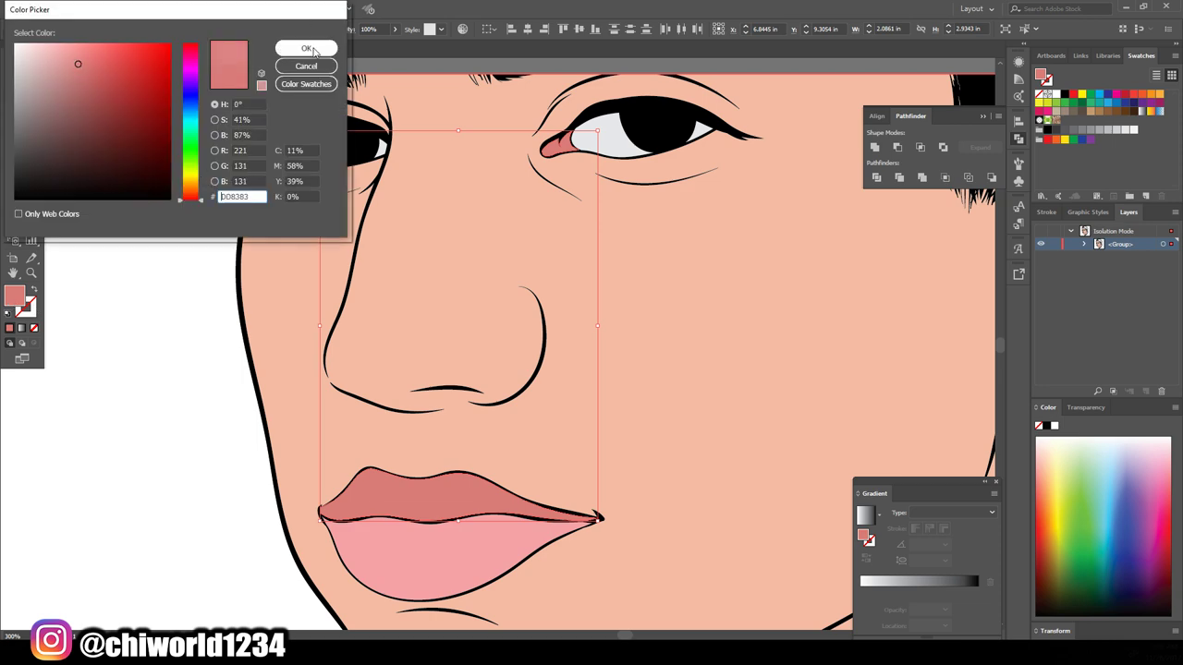
click(306, 47)
double_click(122, 277)
key(ctrl+0)
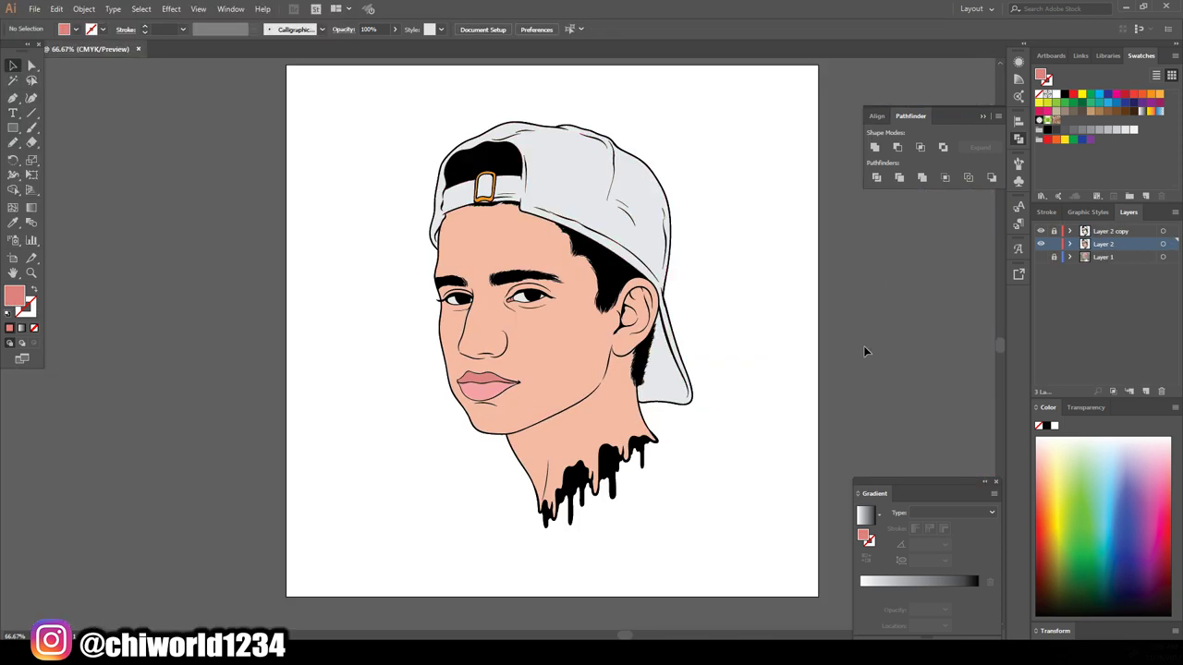
Duplicate Layer 2, hide the original, and delete the jaw paths behind the ear.
key(ctrl+minus)
drag(1056, 243, 1145, 391)
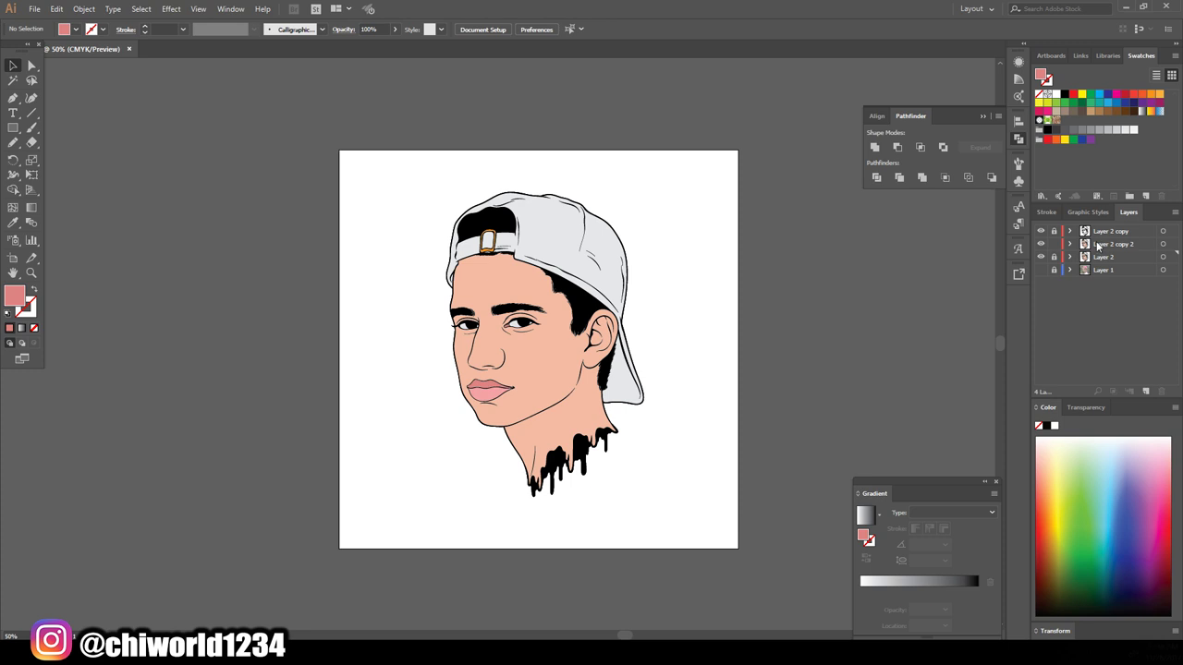
key(ctrl+1)
key(a)
click(527, 224)
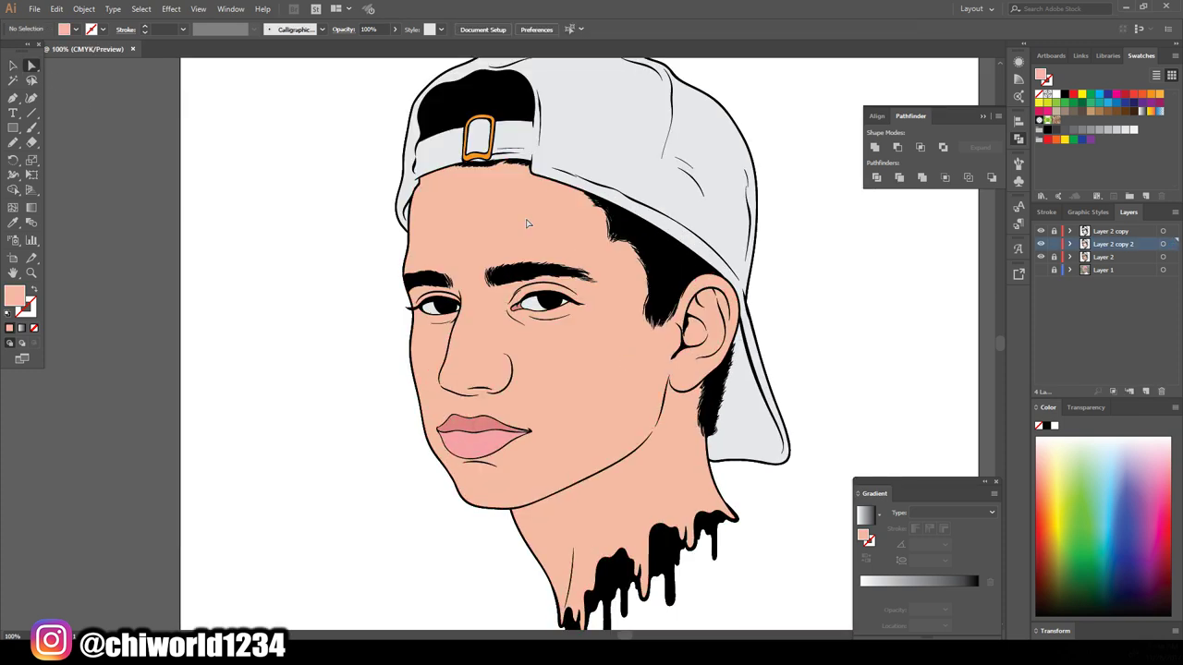
click(1041, 257)
drag(704, 364, 706, 362)
key(Delete)
Lock the sublayers of Layer 2 copy 2 and edit a path along the hairline.
click(887, 309)
click(1070, 244)
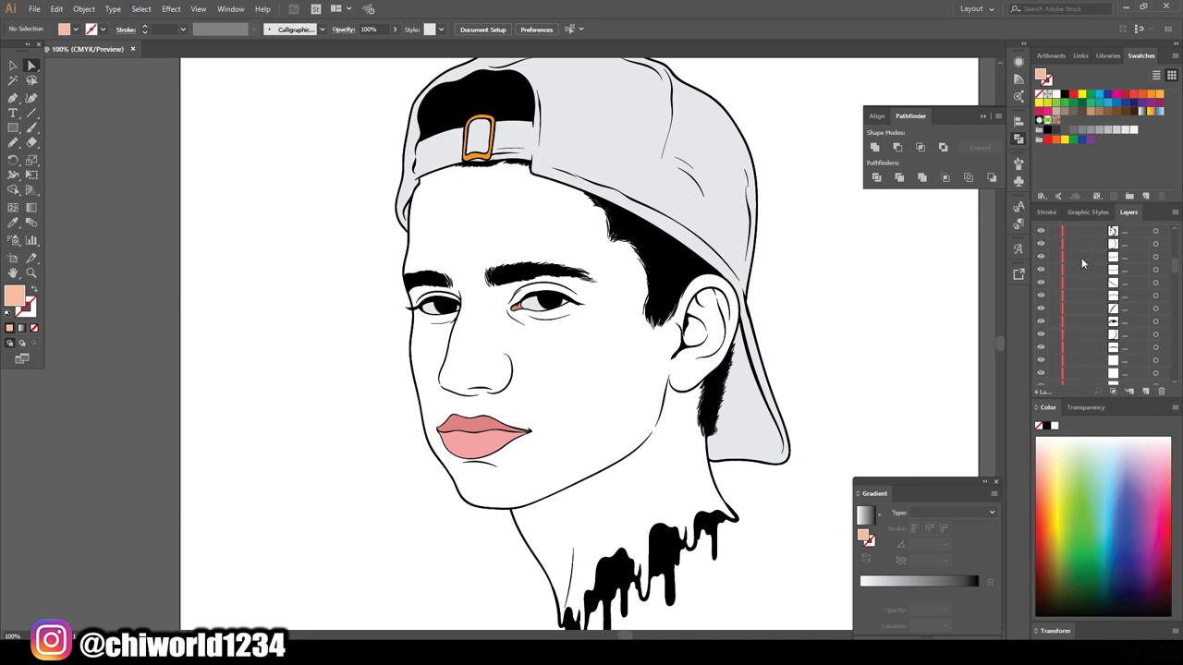
drag(1053, 270, 1053, 379)
drag(617, 345, 679, 264)
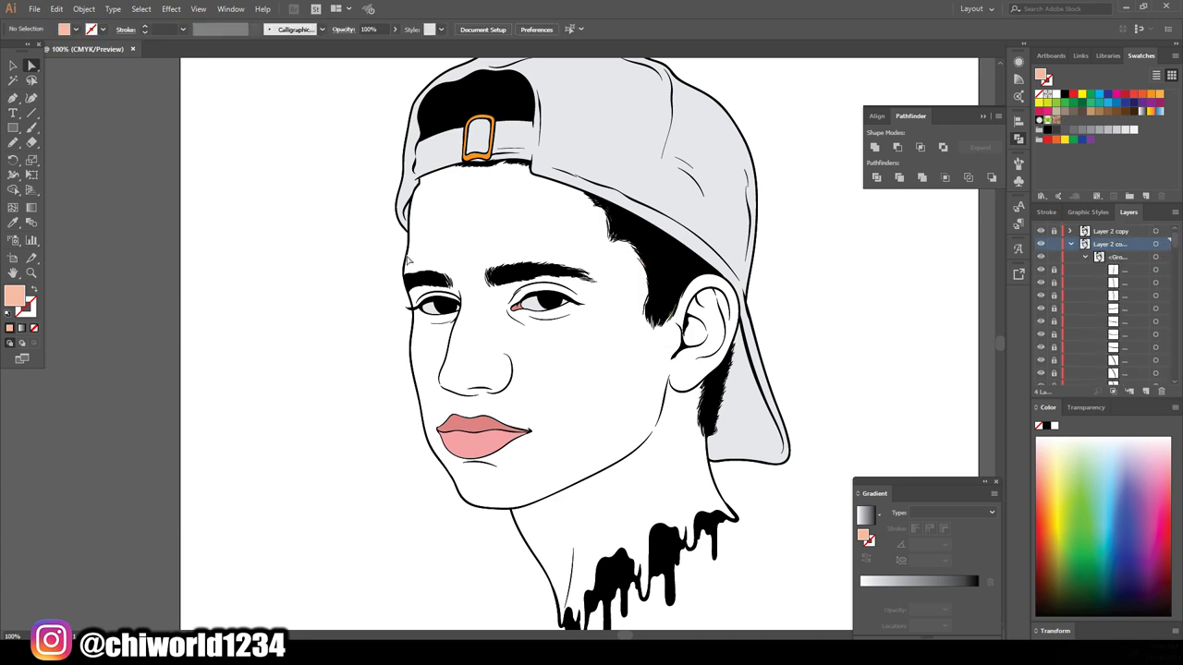
scroll(499, 311, up, 3)
scroll(723, 300, up, 1)
scroll(723, 300, up, 4)
mouse_move(451, 157)
mouse_down()
mouse_move(511, 130)
mouse_move(589, 131)
mouse_up()
drag(856, 271, 869, 296)
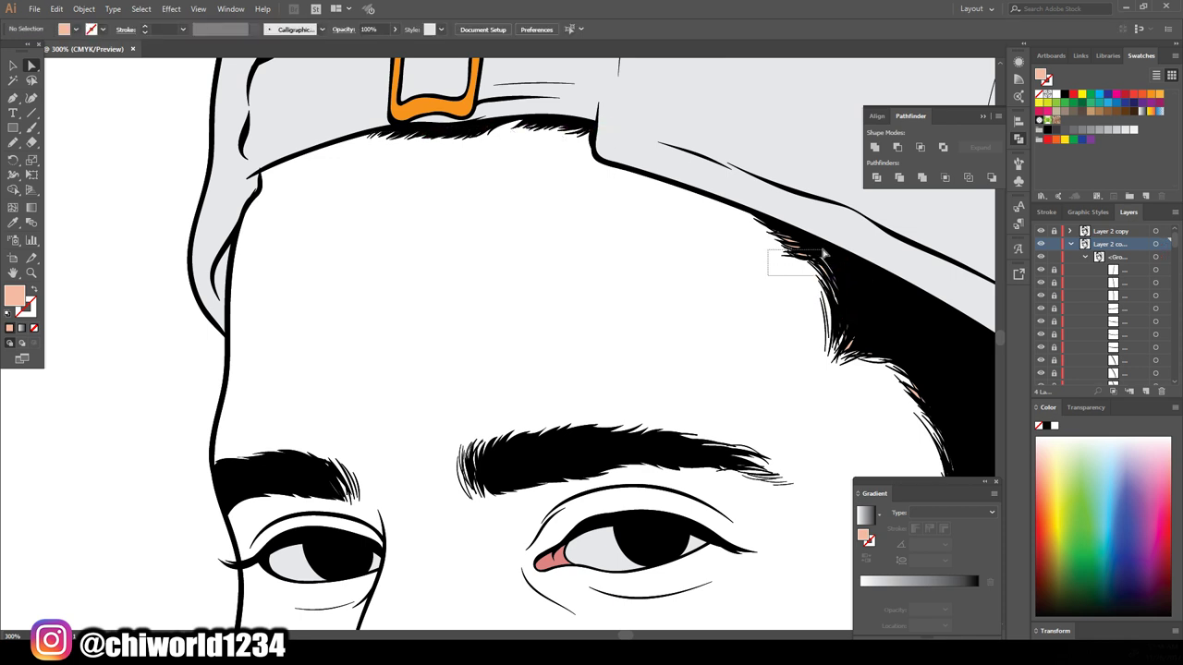
key(ctrl+shift+a)
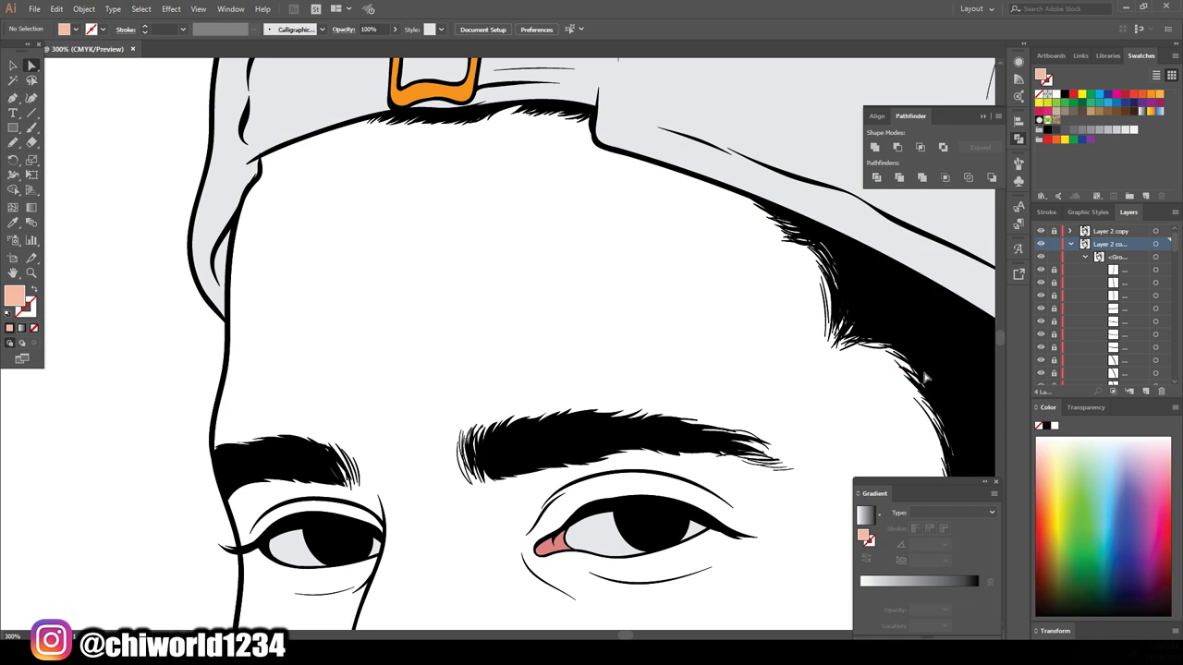
key(ctrl+minus)
key(ctrl+minus)
Select the hair strands beside the ear and collapse the Layer 2 copy 2 contents.
scroll(708, 421, down, 2)
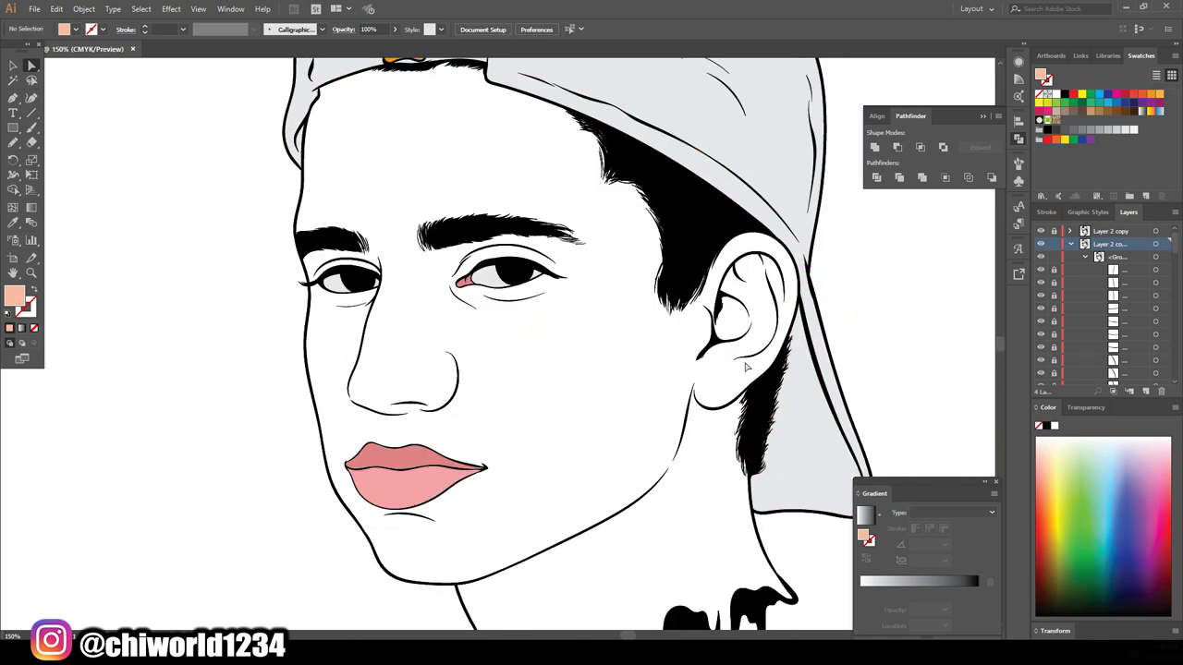
key(ctrl+plus)
key(ctrl+plus)
scroll(906, 311, right, 2)
drag(799, 136, 598, 537)
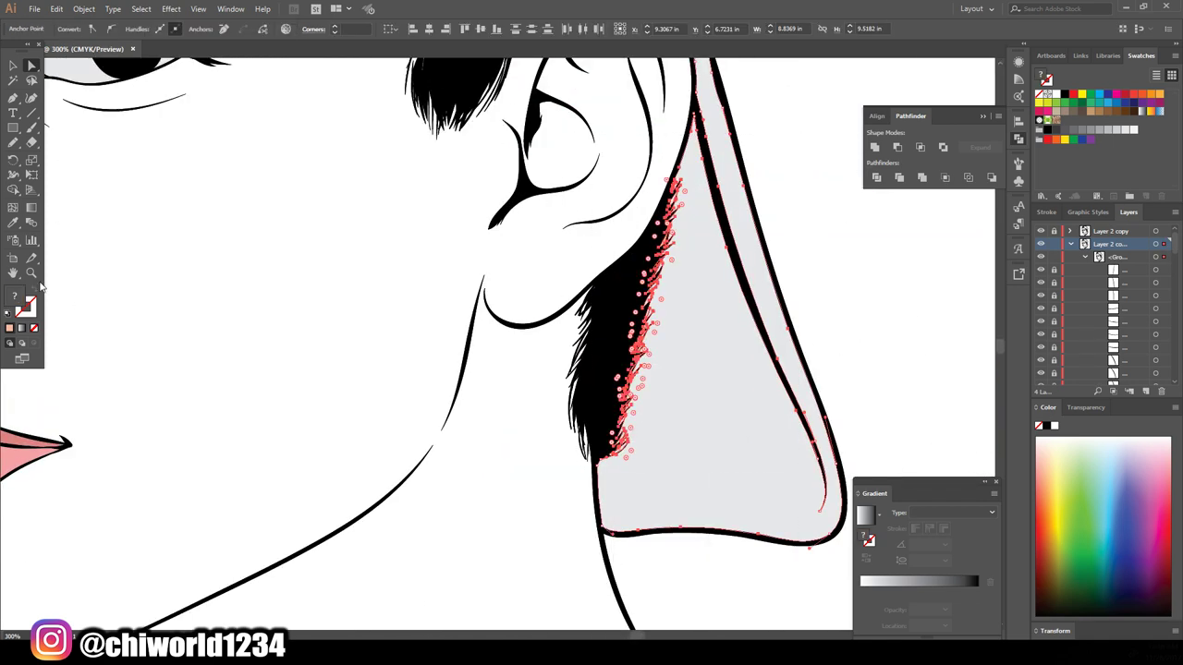
key(v)
key(ctrl+0)
scroll(761, 139, up, 1)
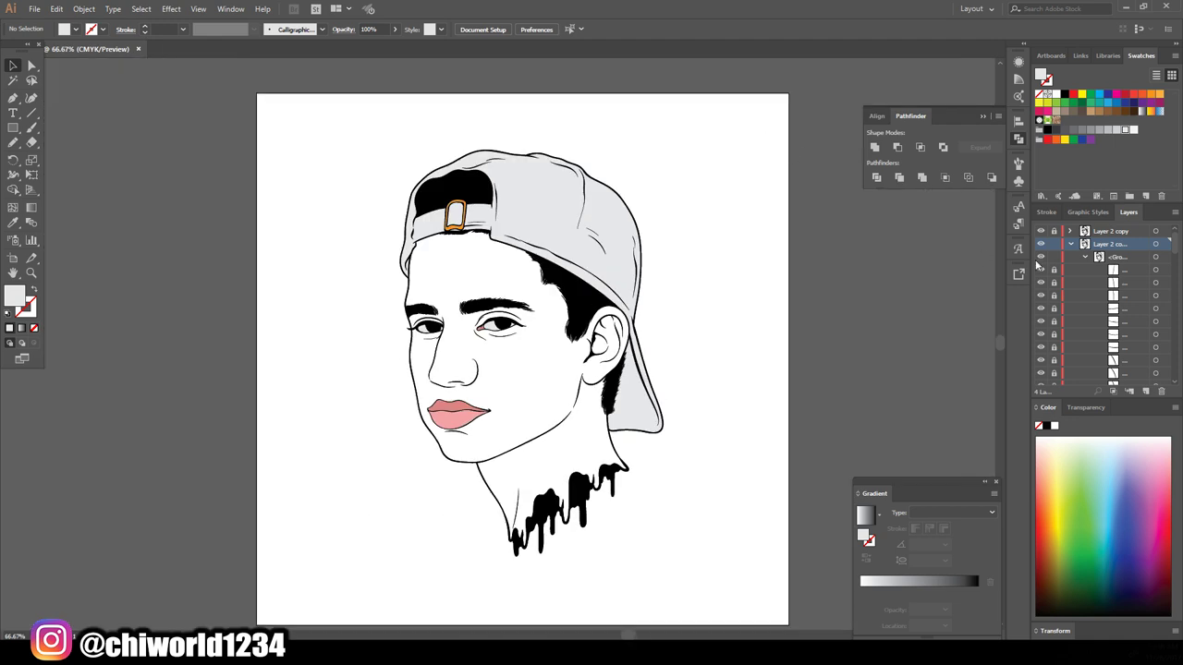
click(1072, 244)
Show and activate skin Layer 5, sample the face colour, and pick a darker brown.
click(1041, 257)
click(1104, 257)
key(ctrl+plus)
key(ctrl+plus)
key(ctrl+plus)
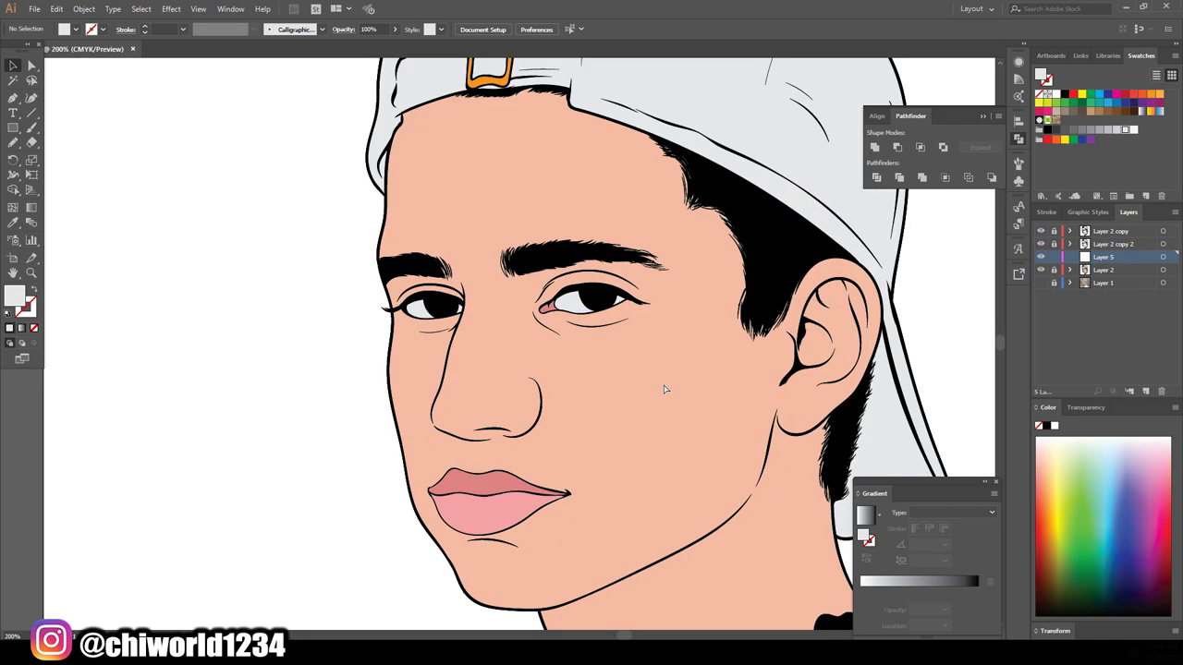
key(ctrl+plus)
key(i)
click(554, 241)
click(76, 115)
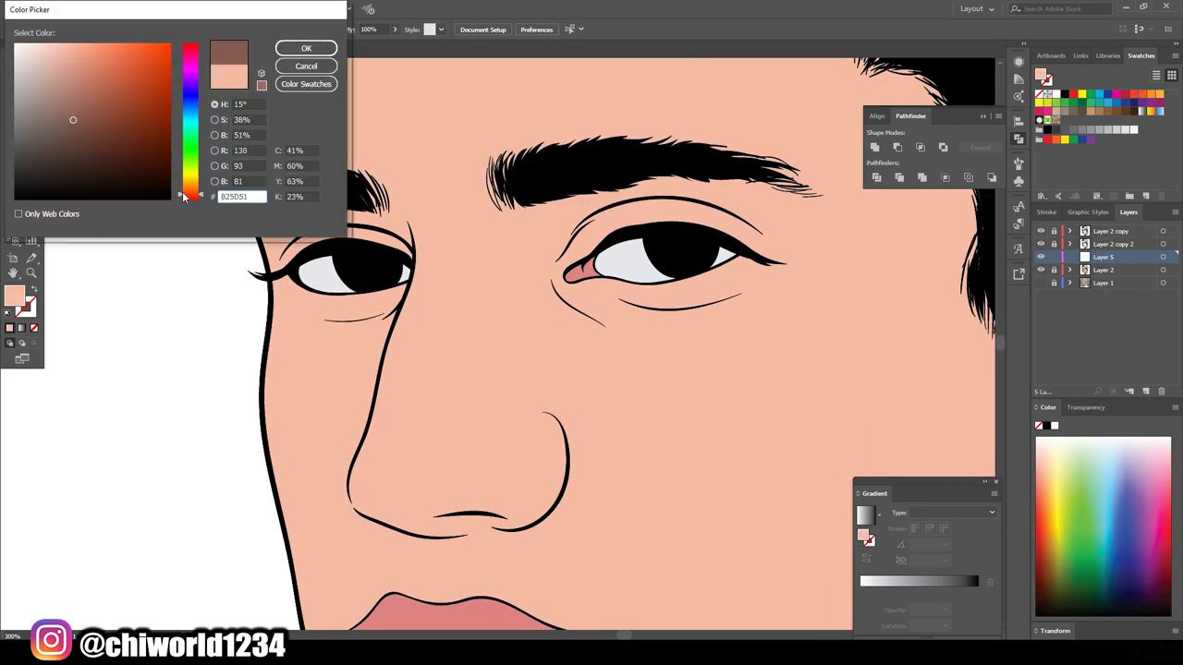
drag(182, 196, 183, 197)
drag(68, 114, 66, 100)
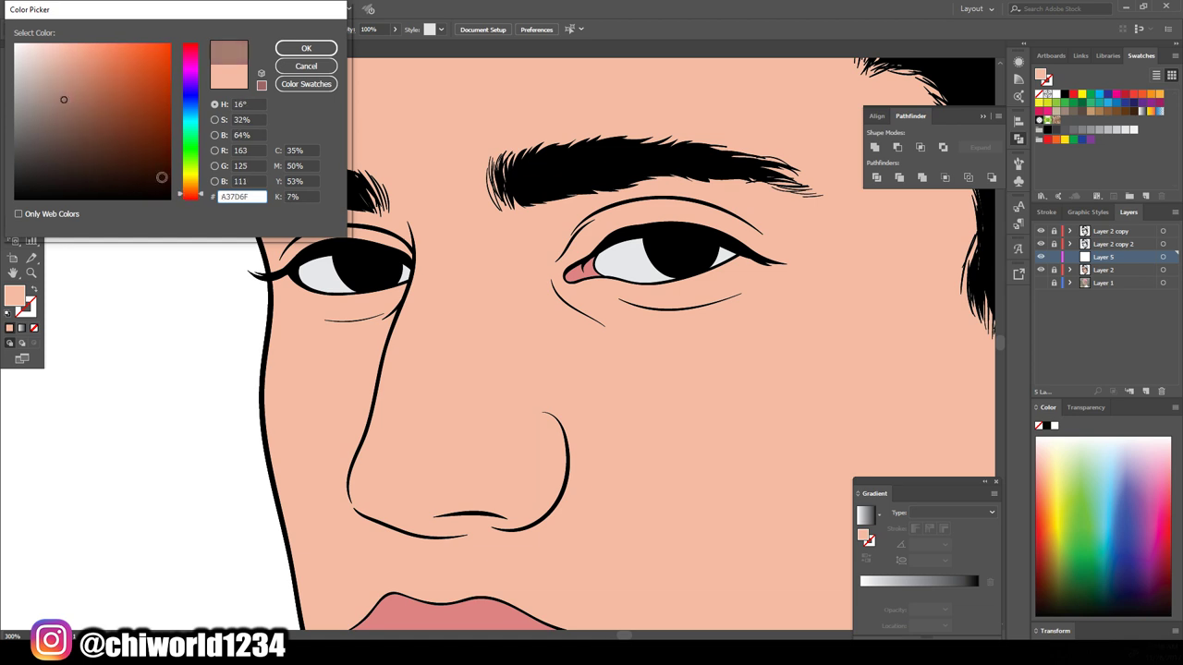
Confirm the brown fill and paint Blob Brush shadows around the right and left eyes.
key(Return)
key(shift+b)
key(ctrl+plus)
scroll(236, 175, up, 1)
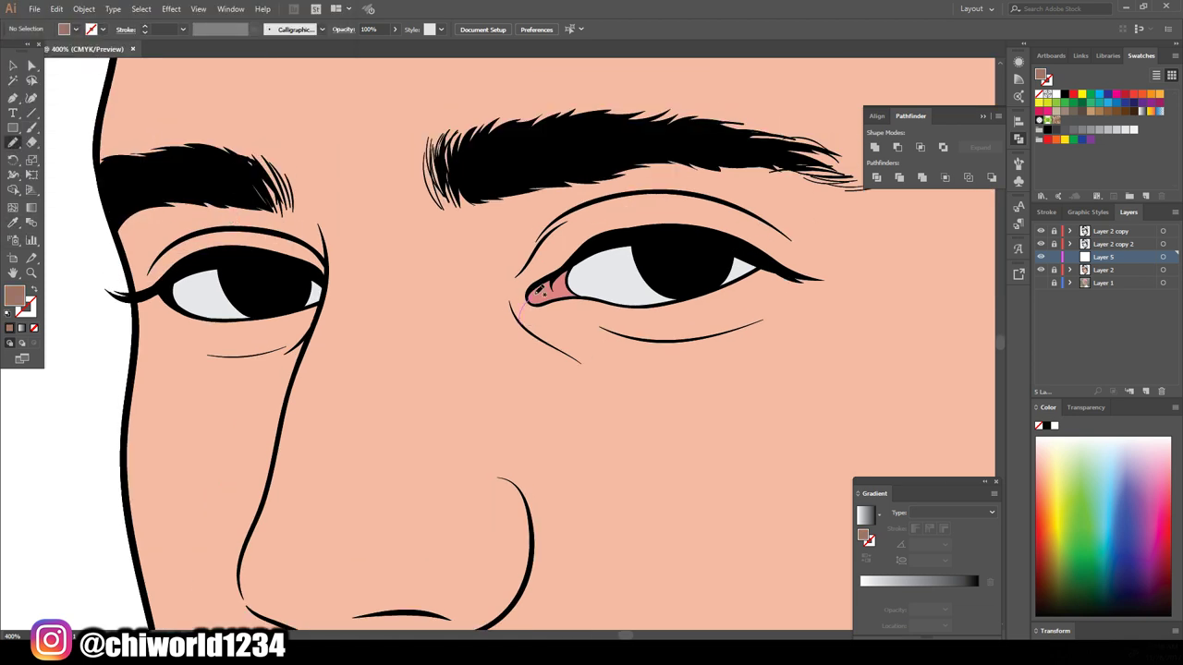
drag(637, 187, 430, 181)
drag(527, 330, 523, 325)
scroll(576, 588, down, 1)
scroll(577, 570, up, 1)
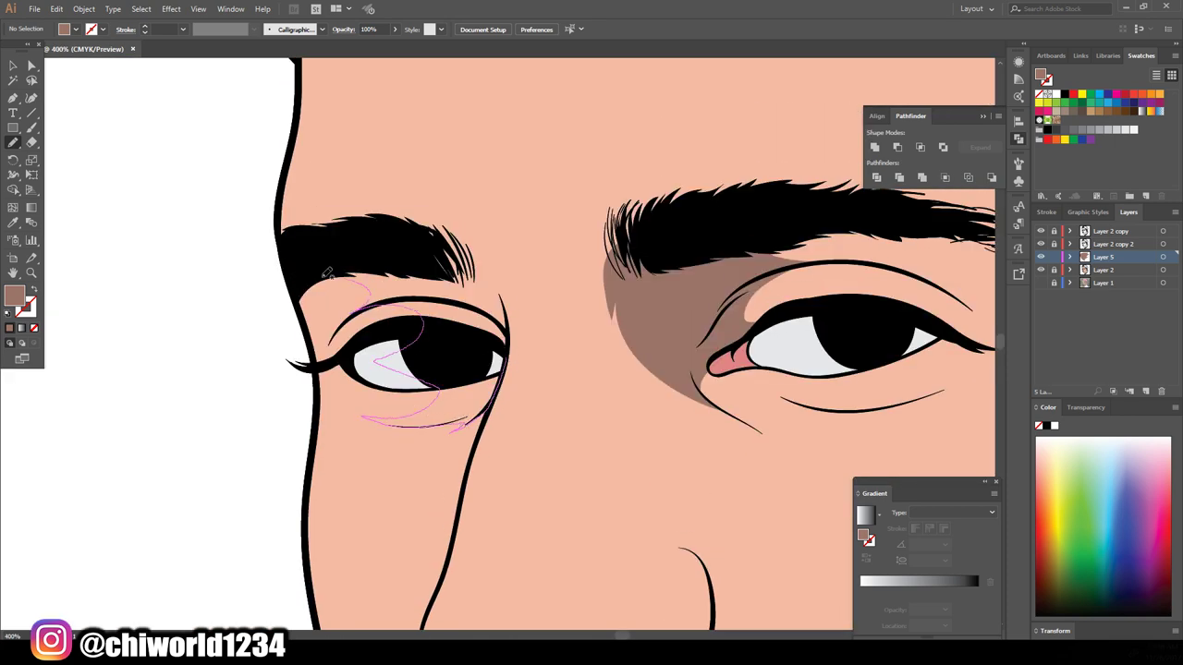
drag(362, 280, 508, 323)
Shade the right eye socket and lower lid, and under the left eye.
scroll(536, 518, down, 1)
scroll(627, 477, up, 1)
scroll(635, 434, up, 1)
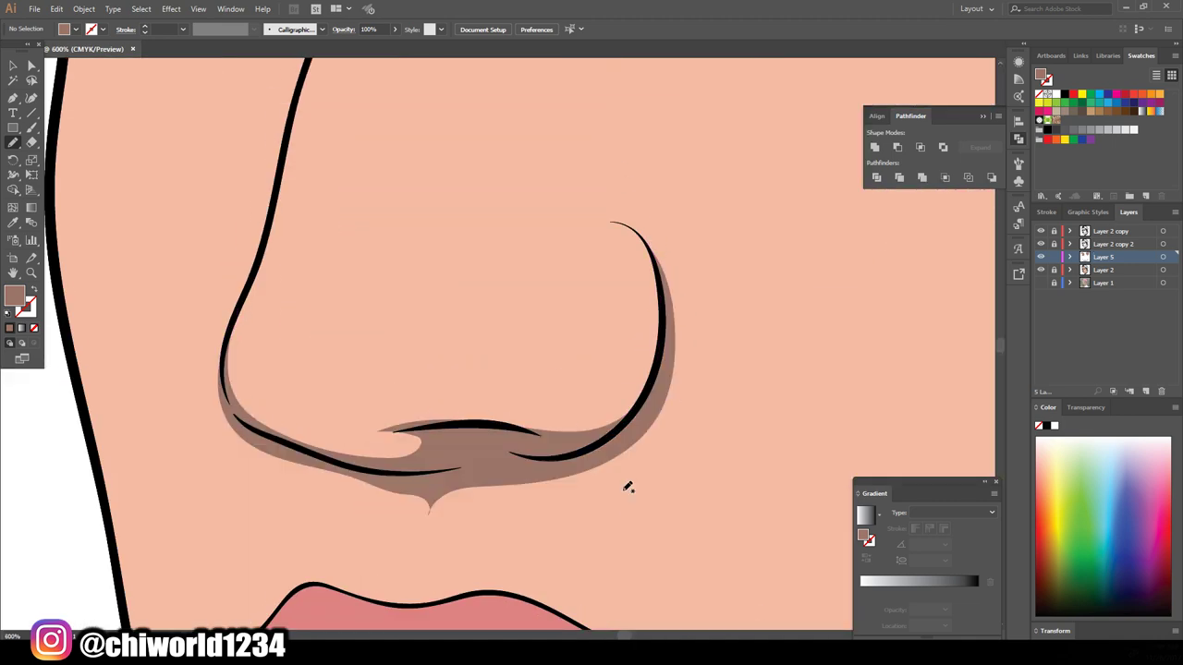
scroll(656, 395, down, 4)
scroll(671, 498, up, 2)
scroll(573, 369, up, 2)
drag(574, 285, 550, 317)
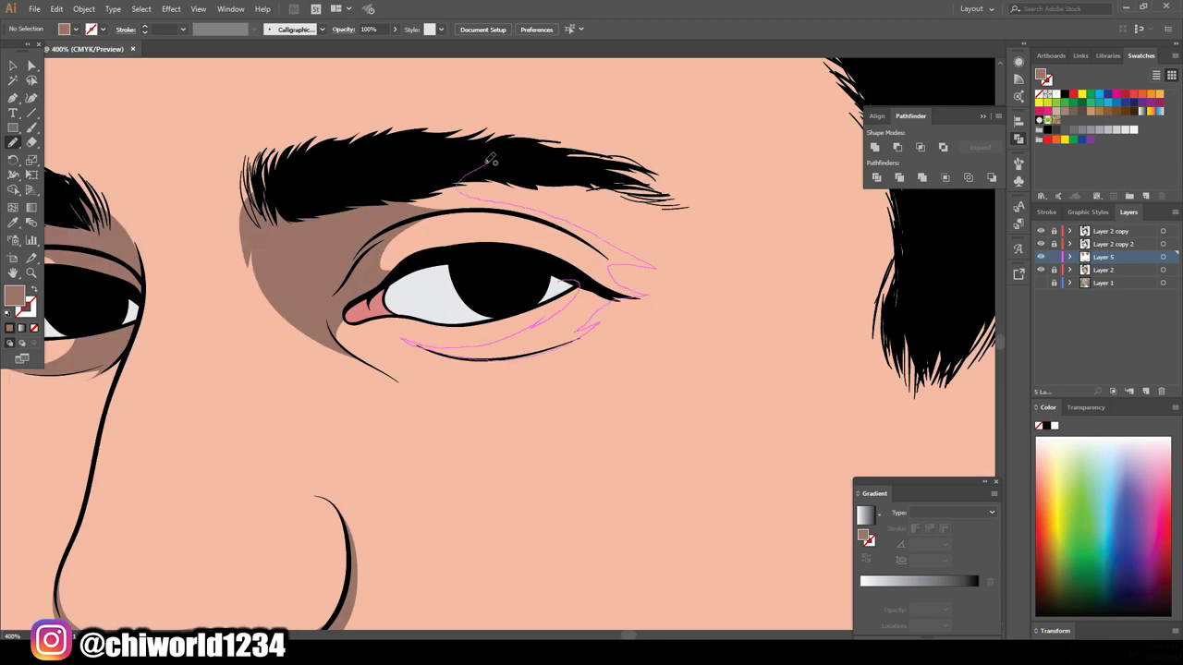
scroll(539, 263, down, 3)
scroll(579, 441, up, 2)
scroll(579, 441, up, 1)
drag(415, 360, 441, 272)
Paint brown shadows beneath the lower lip and under the nose with the Paintbrush.
key(shift+b)
scroll(718, 465, down, 1)
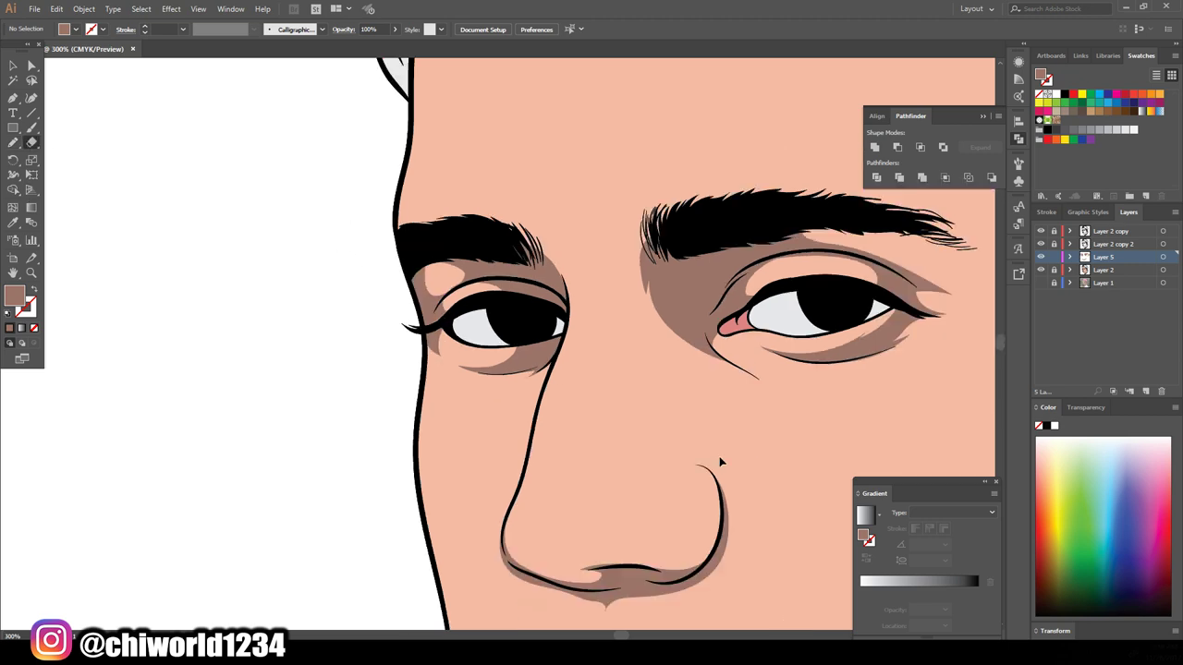
scroll(725, 459, down, 3)
key(b)
scroll(193, 191, up, 2)
scroll(438, 317, up, 2)
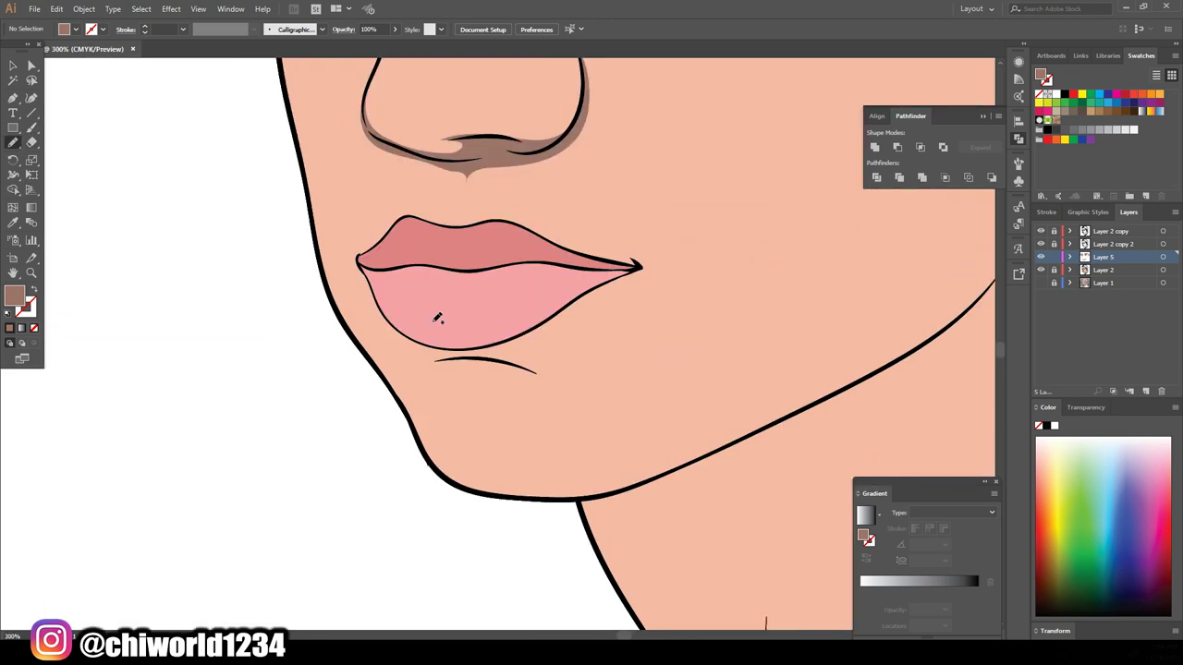
drag(547, 365, 552, 373)
scroll(699, 392, up, 2)
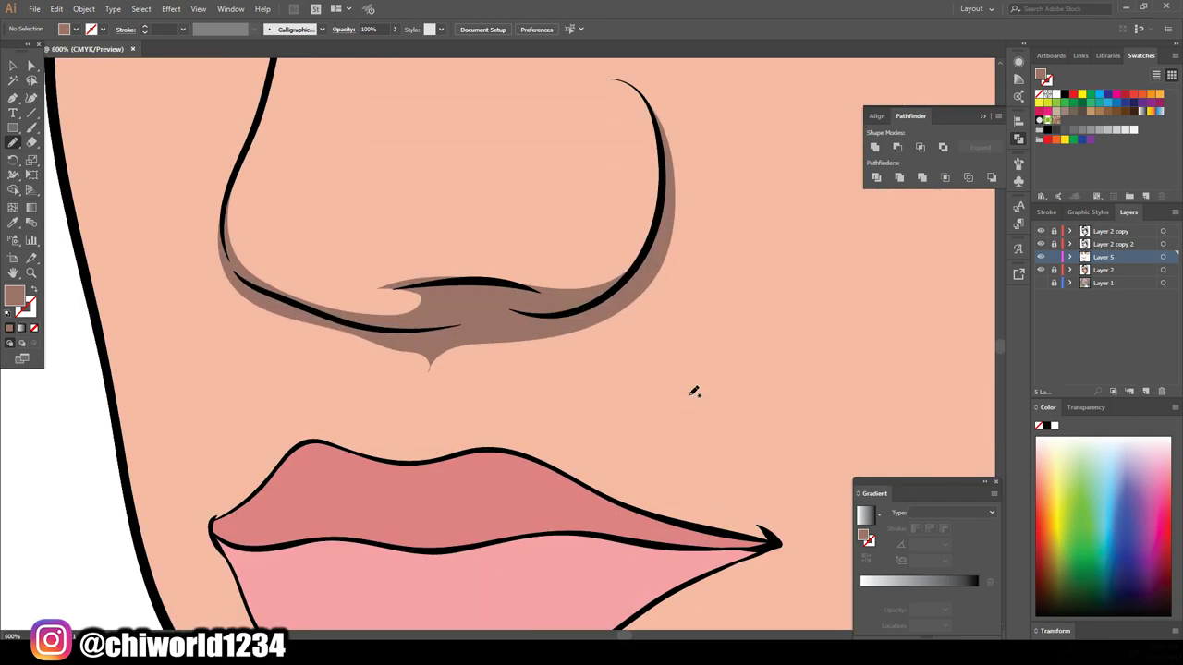
drag(415, 385, 413, 386)
scroll(386, 335, down, 8)
scroll(285, 406, up, 1)
scroll(285, 406, up, 4)
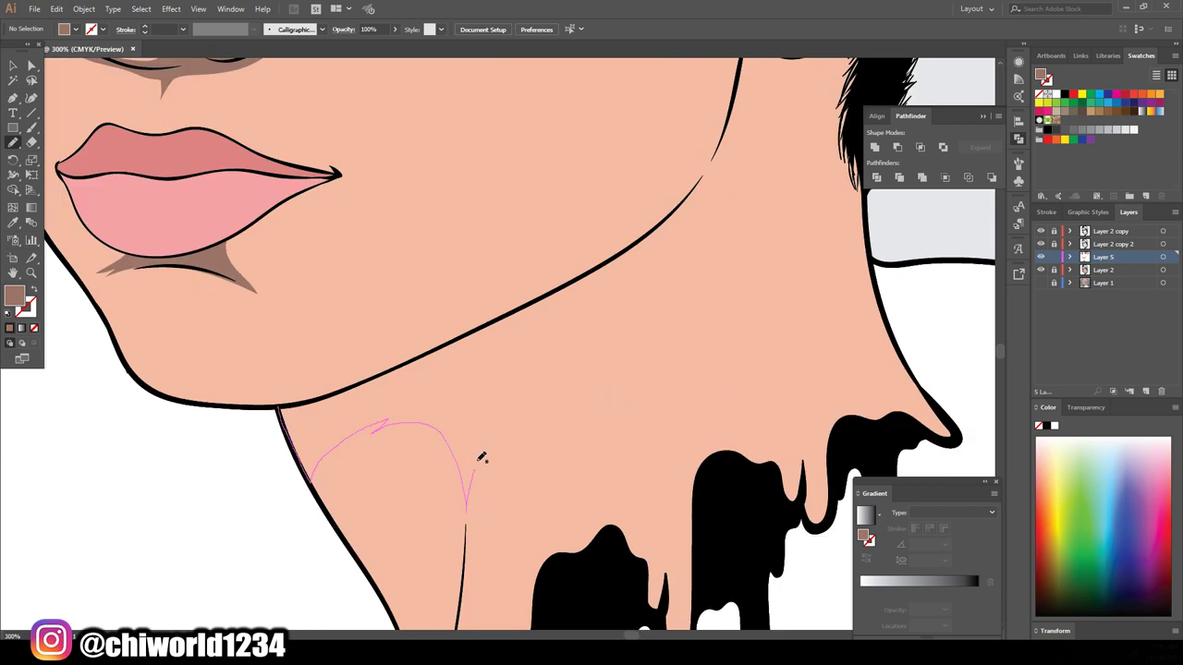
Paint brown shading inside the ear, beneath the earlobe and along the sideburn.
scroll(284, 404, down, 6)
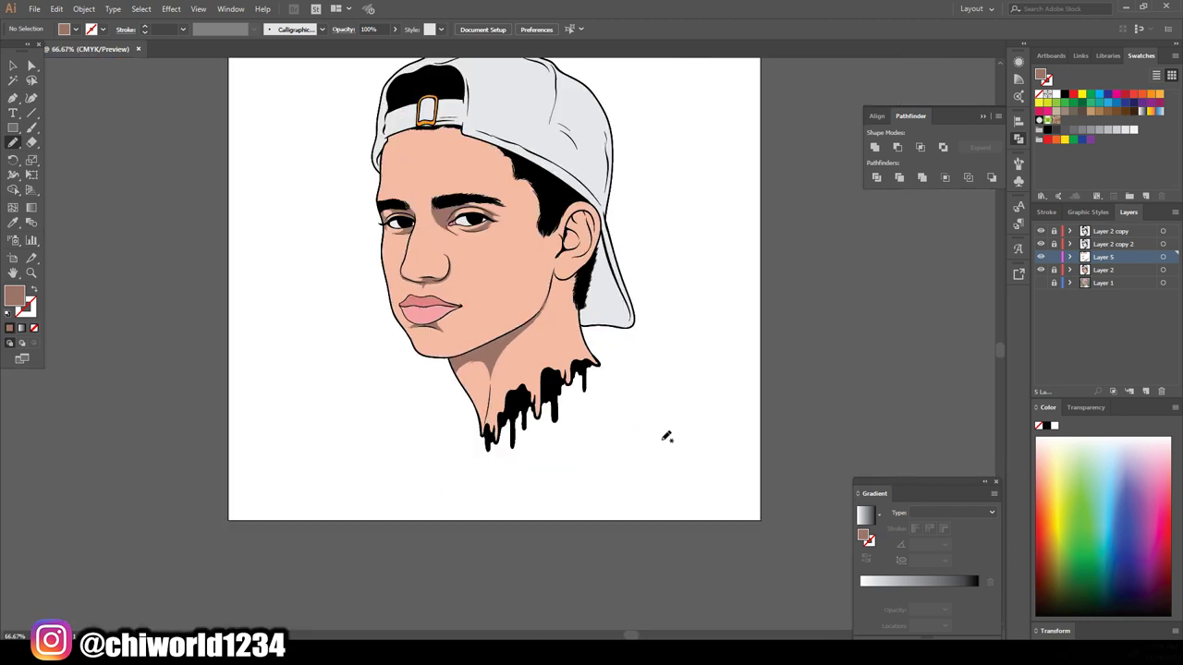
scroll(668, 435, up, 3)
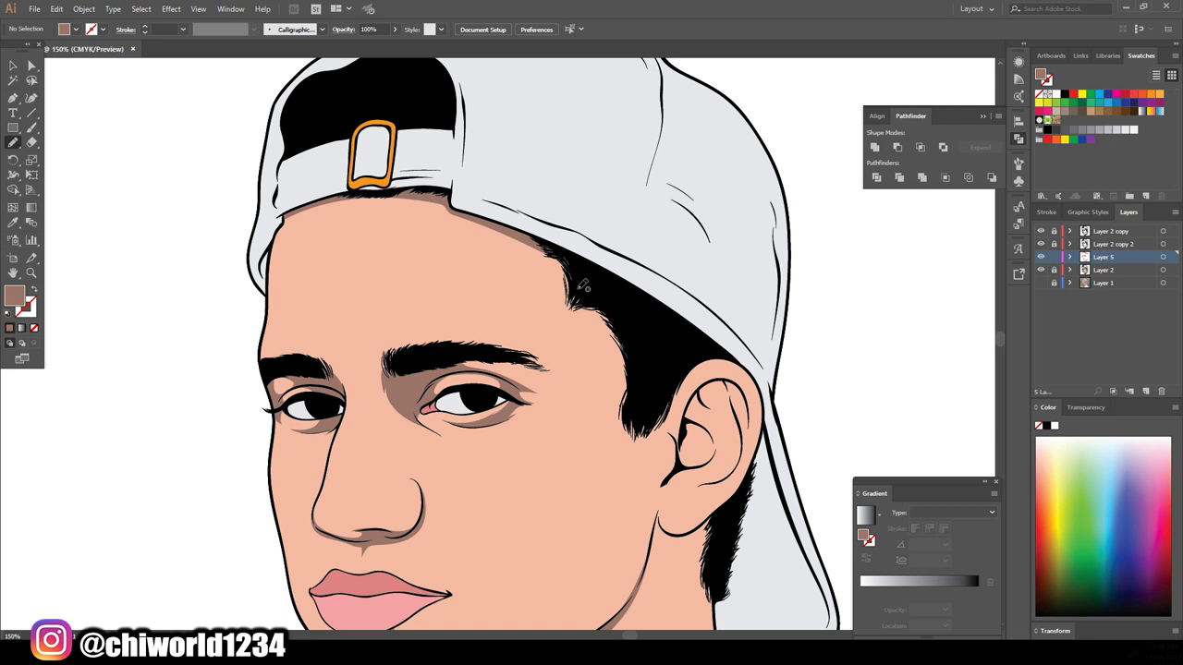
scroll(491, 224, down, 3)
scroll(683, 407, up, 5)
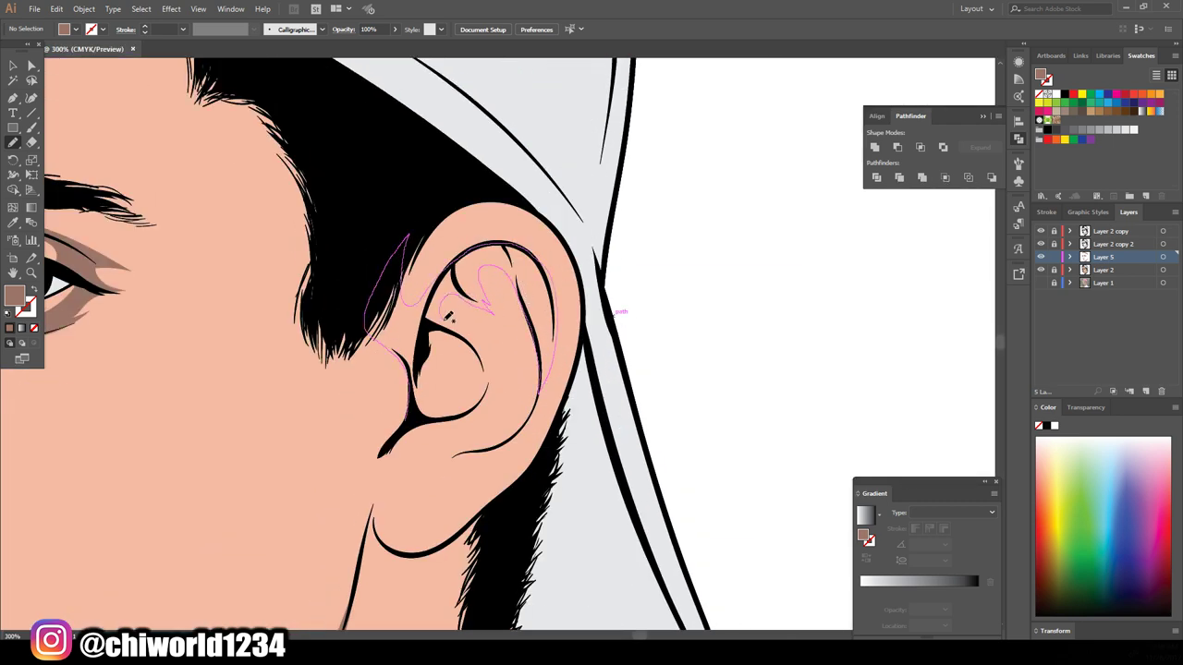
scroll(386, 450, down, 3)
drag(520, 316, 454, 374)
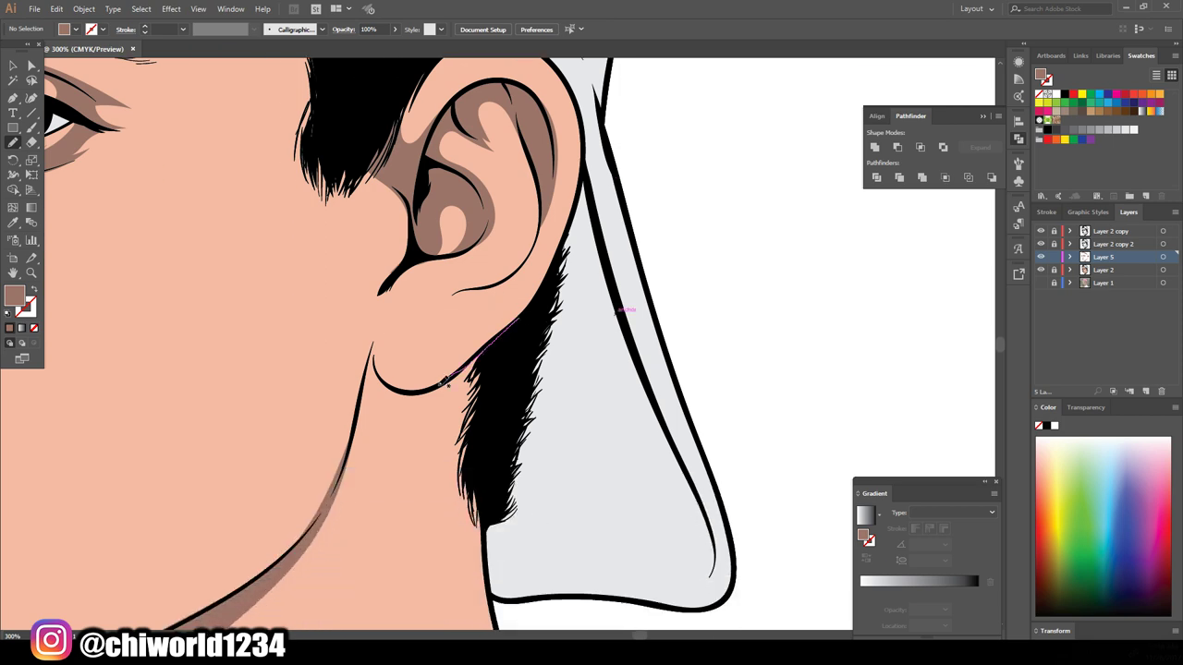
drag(430, 438, 516, 323)
scroll(638, 341, down, 3)
scroll(639, 338, up, 3)
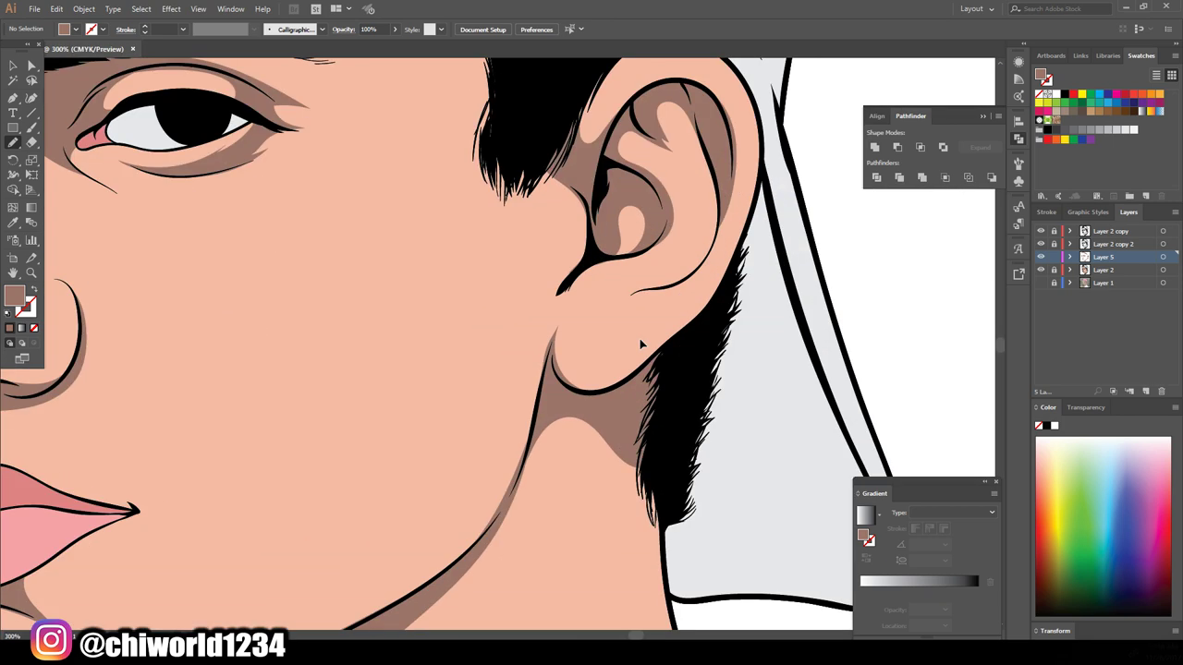
drag(483, 277, 504, 242)
Marquee-select all the painted shadow shapes and group them.
scroll(517, 277, down, 5)
scroll(539, 199, up, 5)
scroll(539, 198, up, 2)
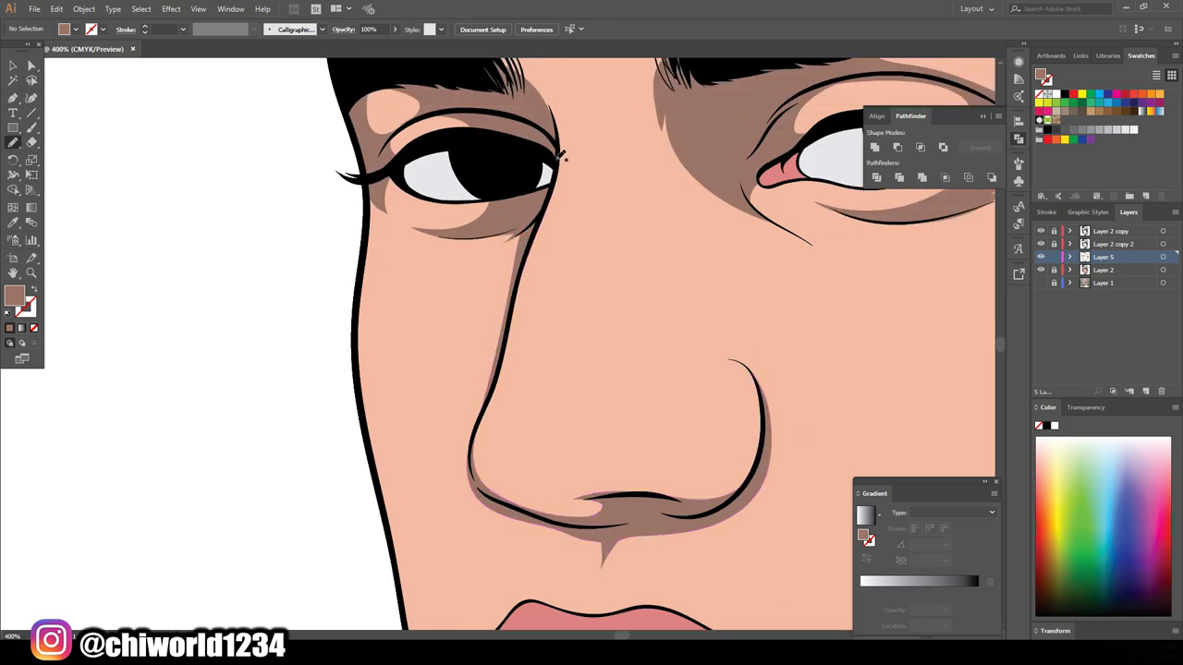
scroll(560, 155, down, 5)
scroll(529, 438, up, 6)
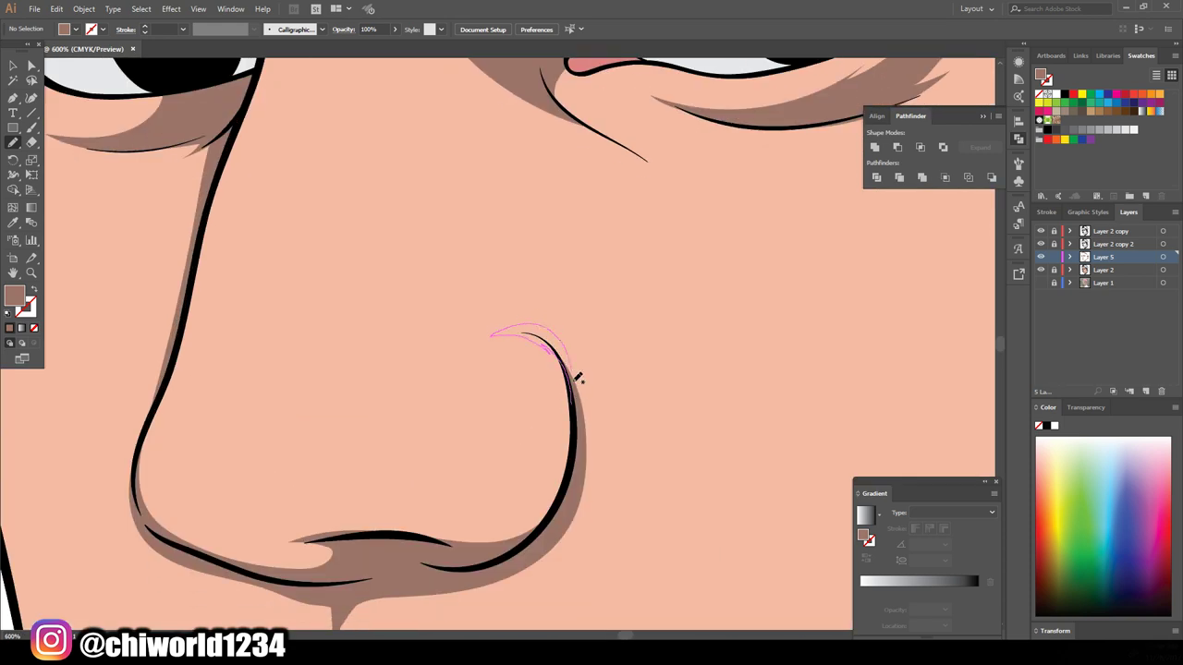
scroll(571, 352, down, 5)
scroll(145, 198, down, 2)
key(v)
drag(145, 198, 773, 567)
scroll(573, 278, up, 3)
key(ctrl+g)
Adjust the shadows' colour balance to Cyan -11, Magenta 1, Yellow -7, Black -5.
click(59, 11)
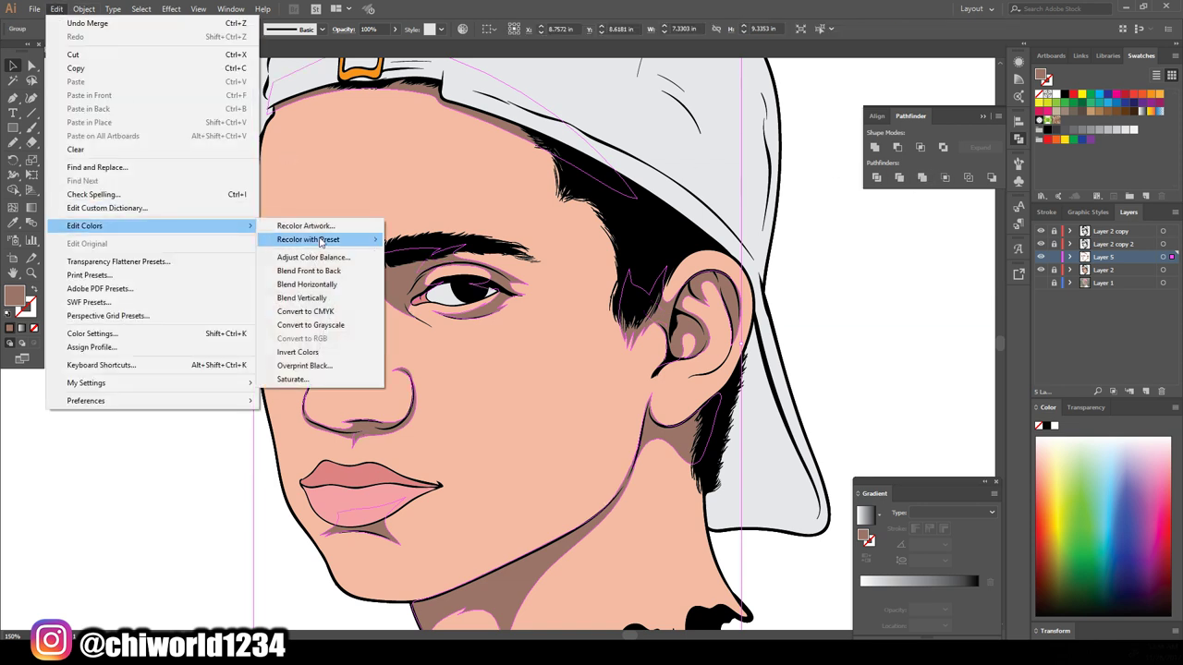
click(317, 256)
drag(115, 110, 120, 93)
drag(114, 73, 118, 74)
mouse_move(115, 128)
mouse_down()
mouse_move(117, 74)
mouse_move(110, 110)
mouse_up()
click(115, 128)
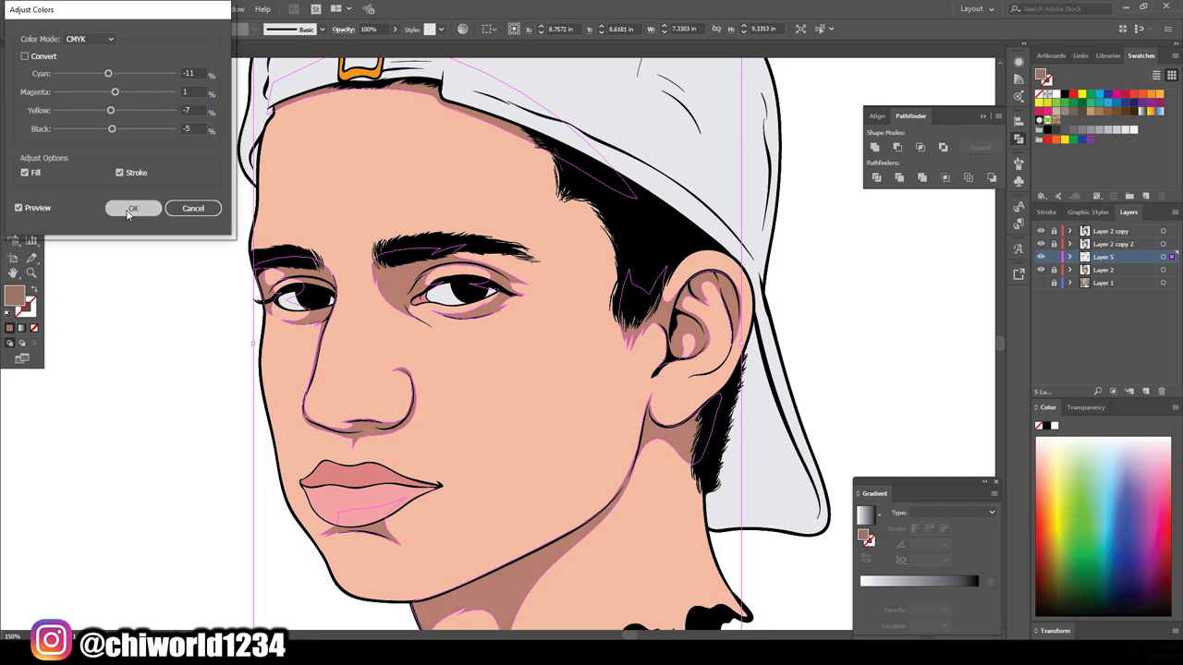
click(133, 208)
Create a new layer, Layer 6, and start renaming it.
key(ctrl+0)
key(ctrl+plus)
key(ctrl+plus)
click(1146, 392)
double_click(1104, 257)
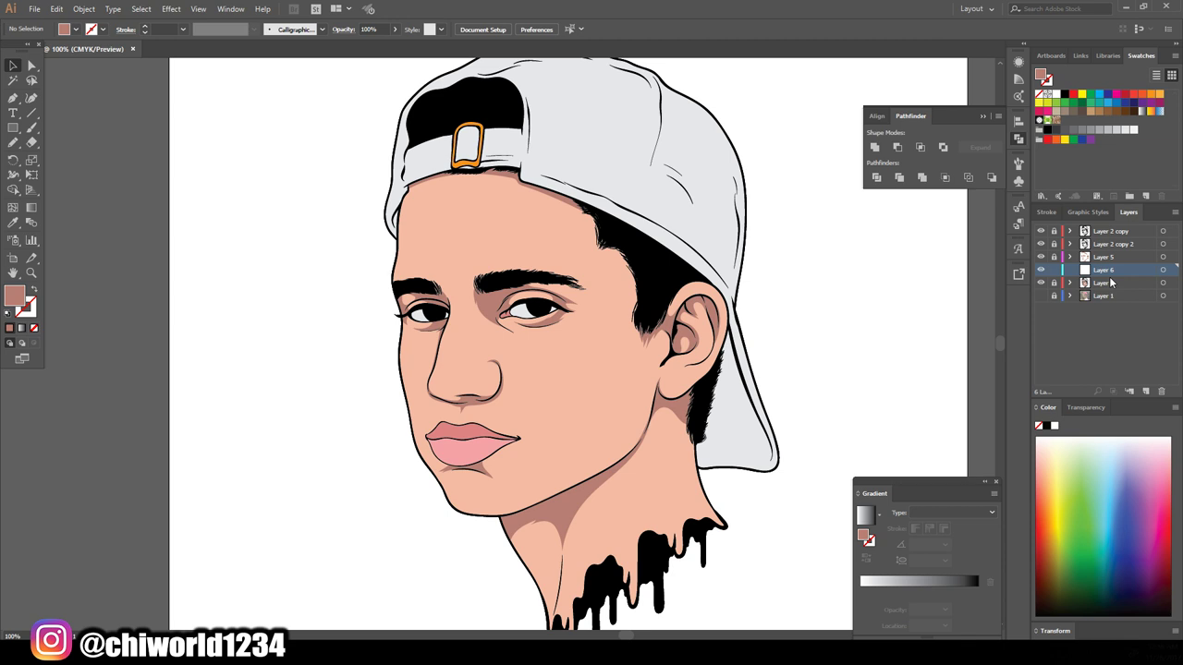
Sample the face's skin colour and pick a slightly deeper peach fill.
key(i)
click(601, 360)
double_click(14, 295)
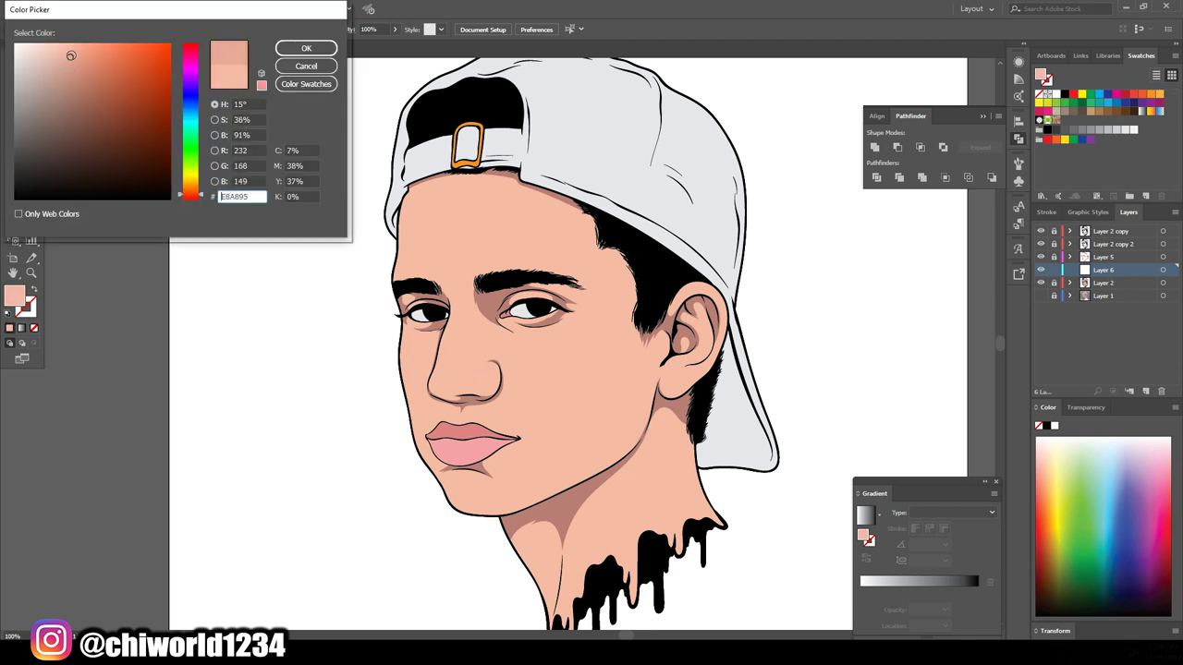
click(306, 48)
key(b)
Brush darker peach shading over the chin, lower cheek, temple and side of the nose.
scroll(301, 469, down, 3)
scroll(301, 469, up, 3)
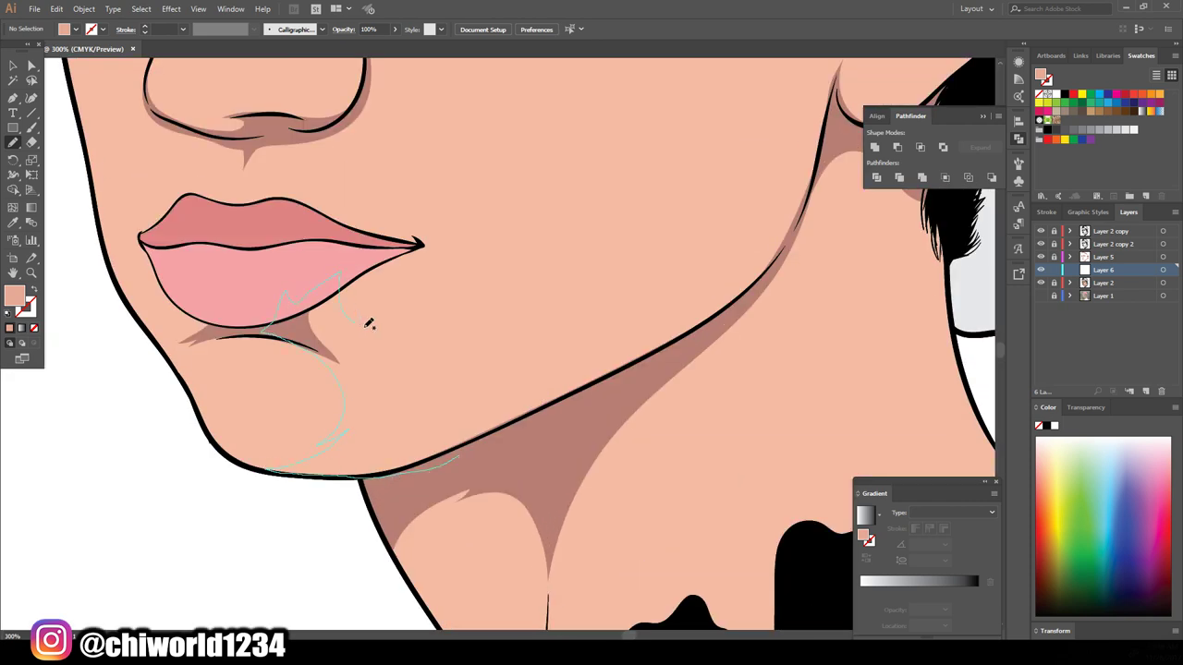
drag(549, 201, 787, 200)
scroll(528, 431, down, 5)
scroll(482, 514, up, 5)
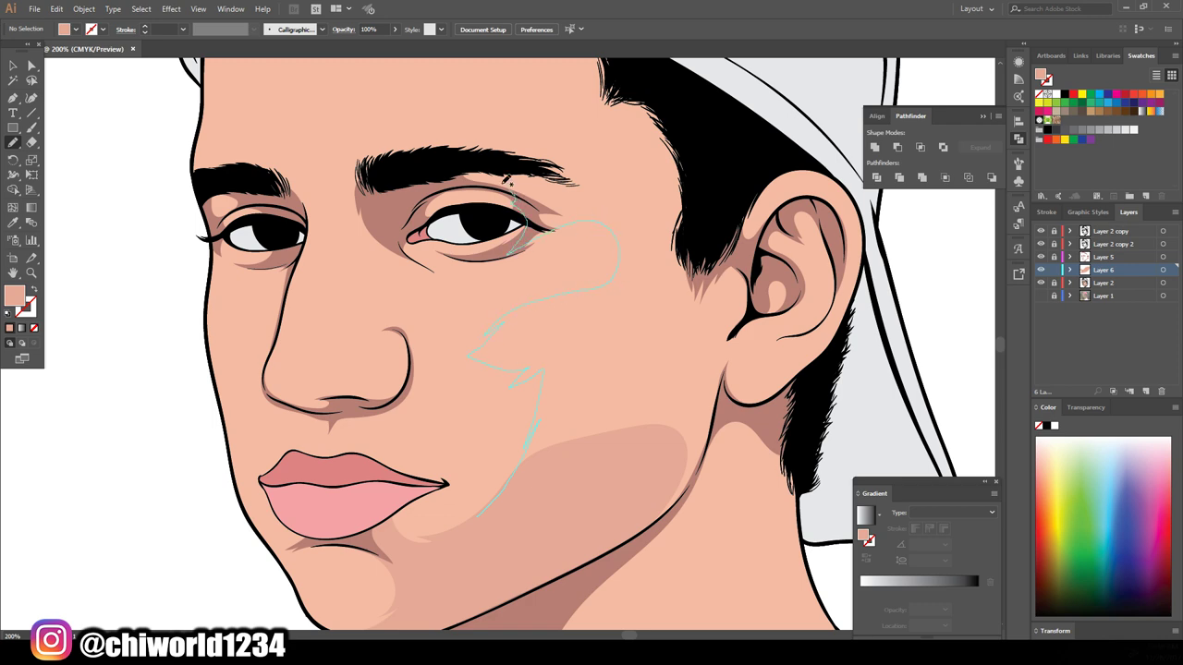
drag(519, 191, 515, 583)
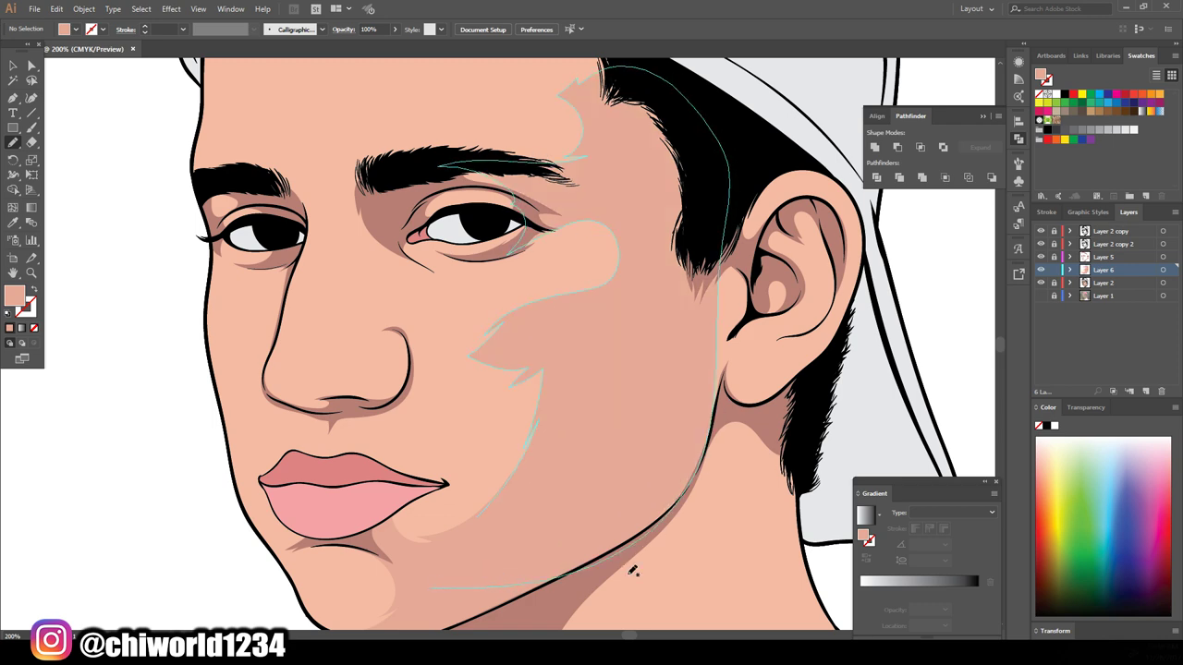
scroll(689, 502, down, 5)
scroll(692, 501, up, 6)
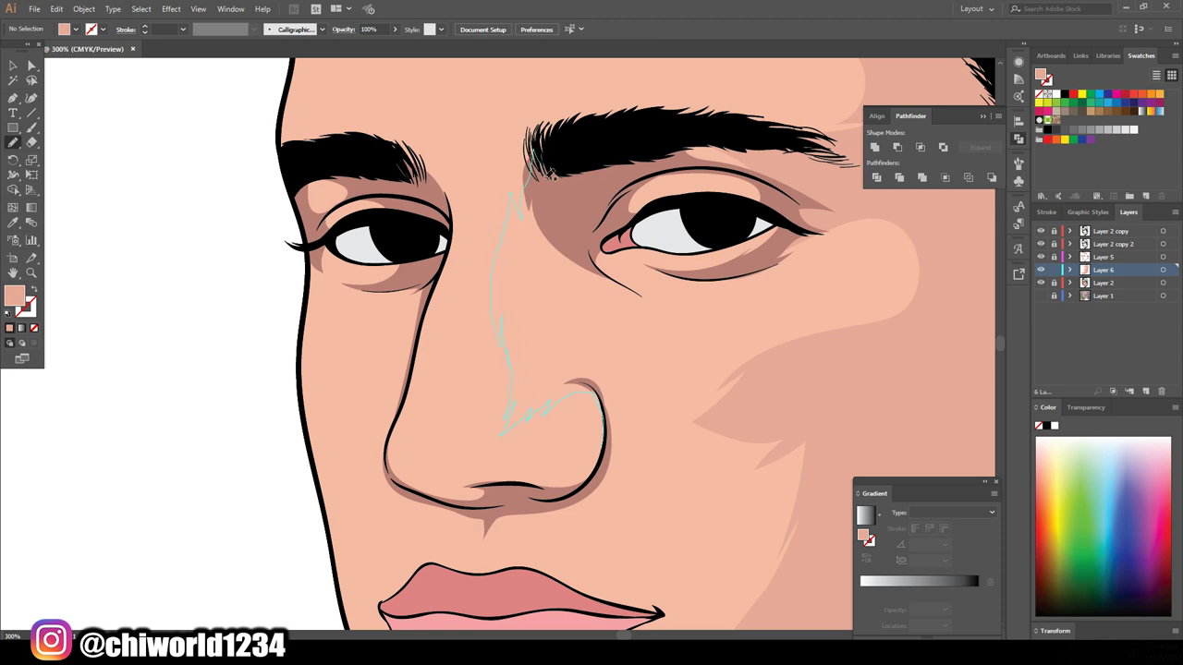
drag(587, 290, 617, 439)
scroll(637, 547, down, 5)
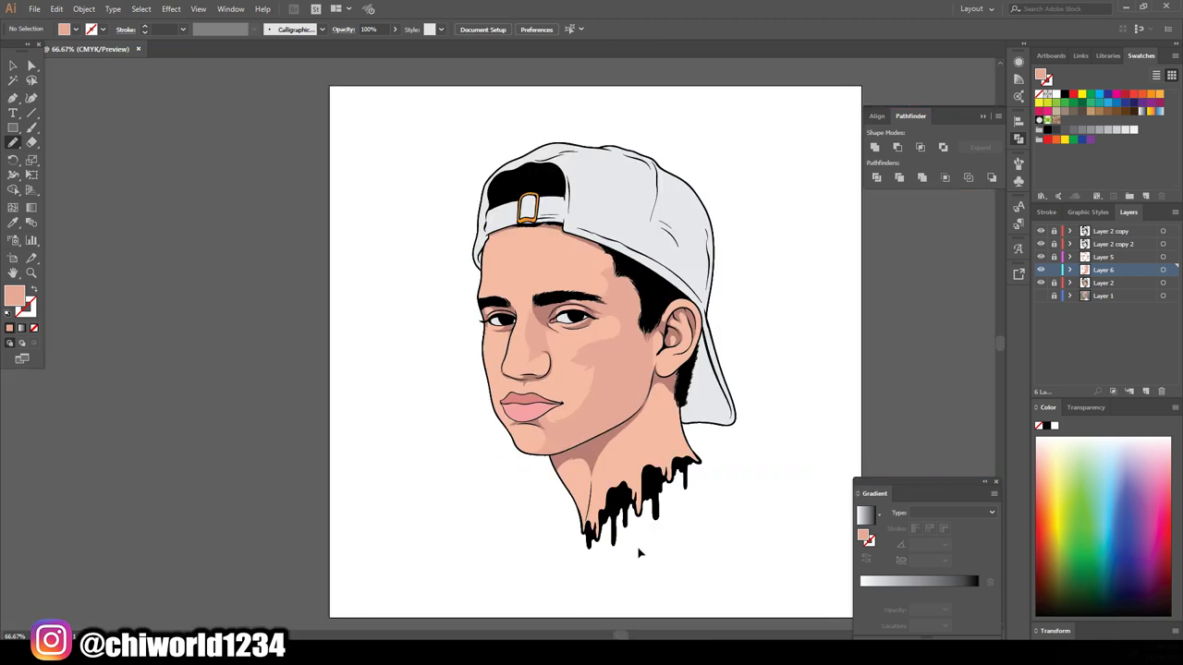
Shade the nose's right side, its underside, and its left side below the eye.
scroll(637, 547, up, 5)
scroll(637, 547, up, 1)
drag(759, 409, 615, 445)
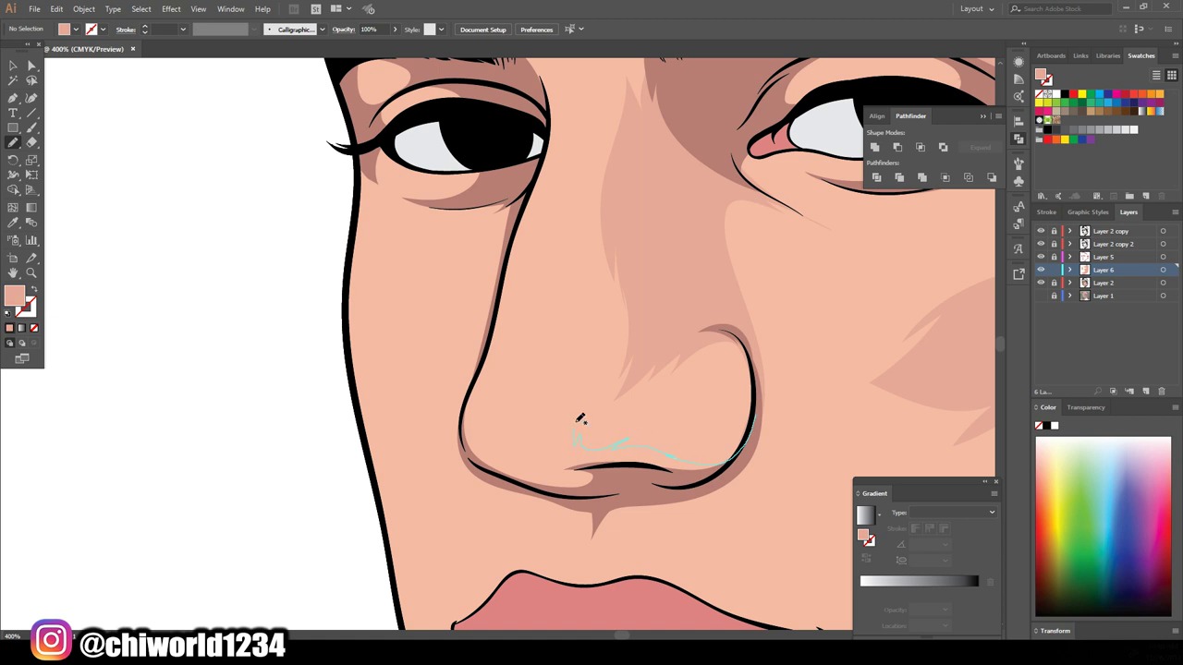
drag(467, 430, 462, 439)
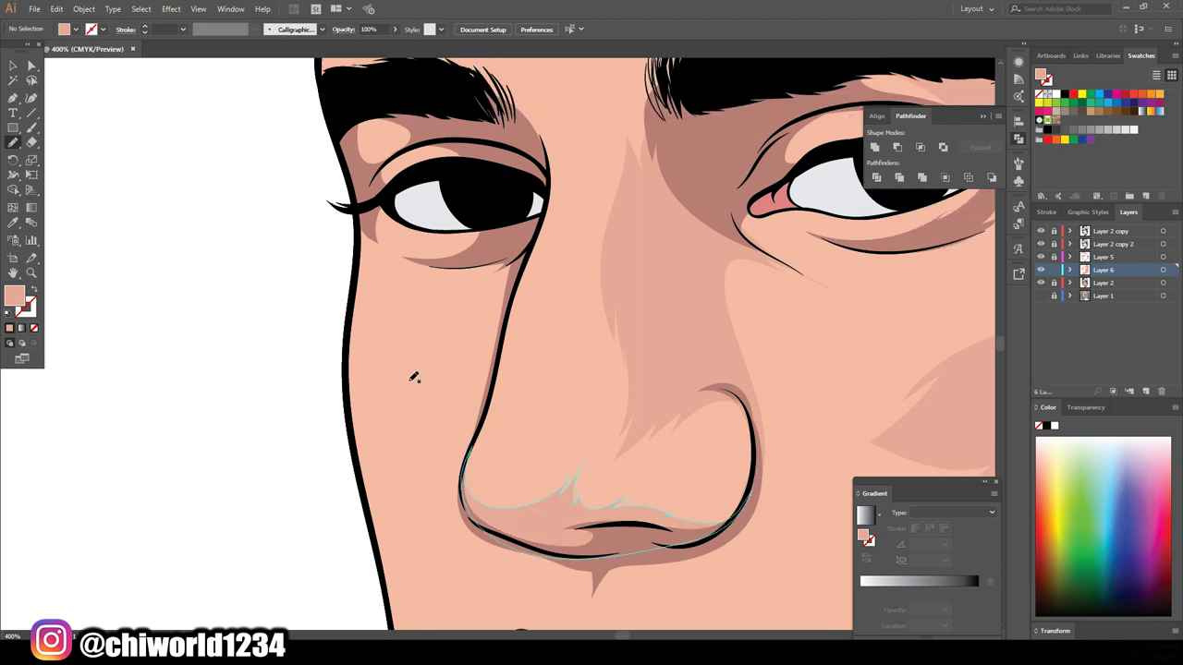
scroll(417, 378, up, 3)
drag(525, 294, 508, 378)
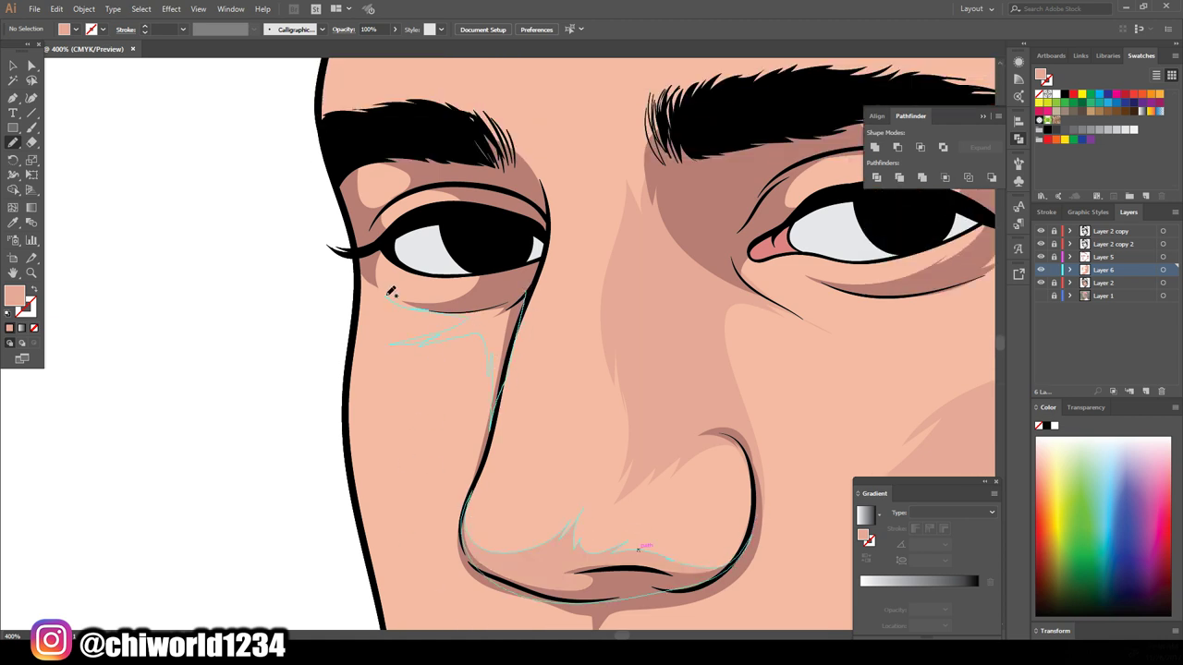
scroll(390, 295, up, 2)
scroll(719, 567, right, 4)
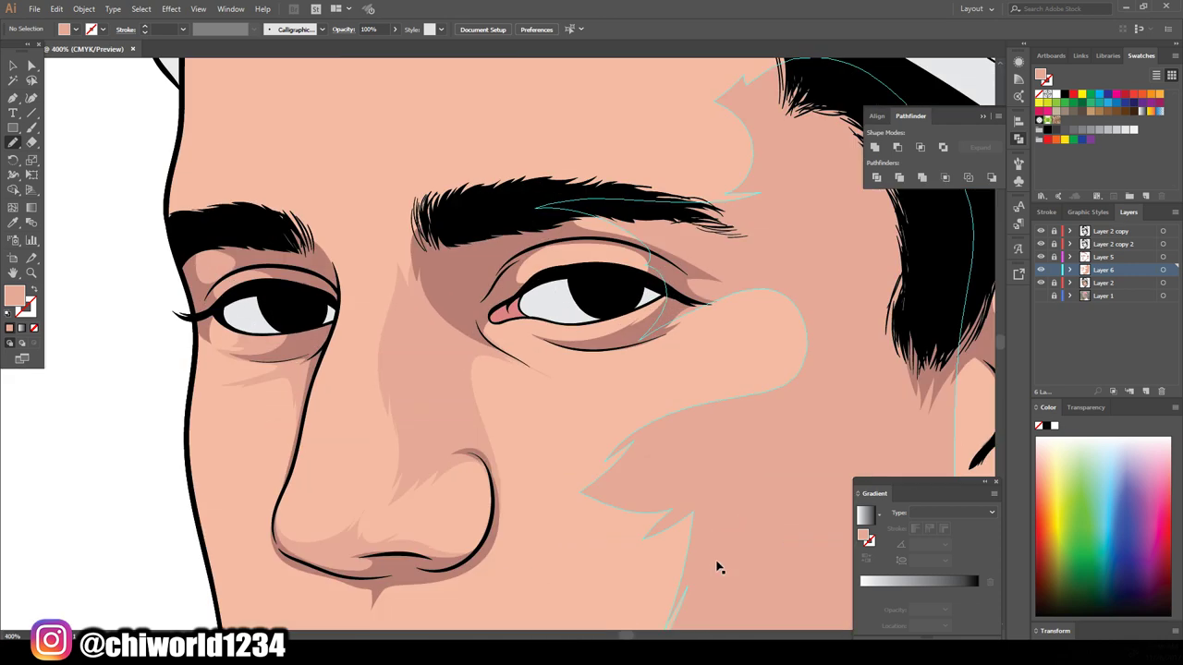
scroll(486, 344, up, 2)
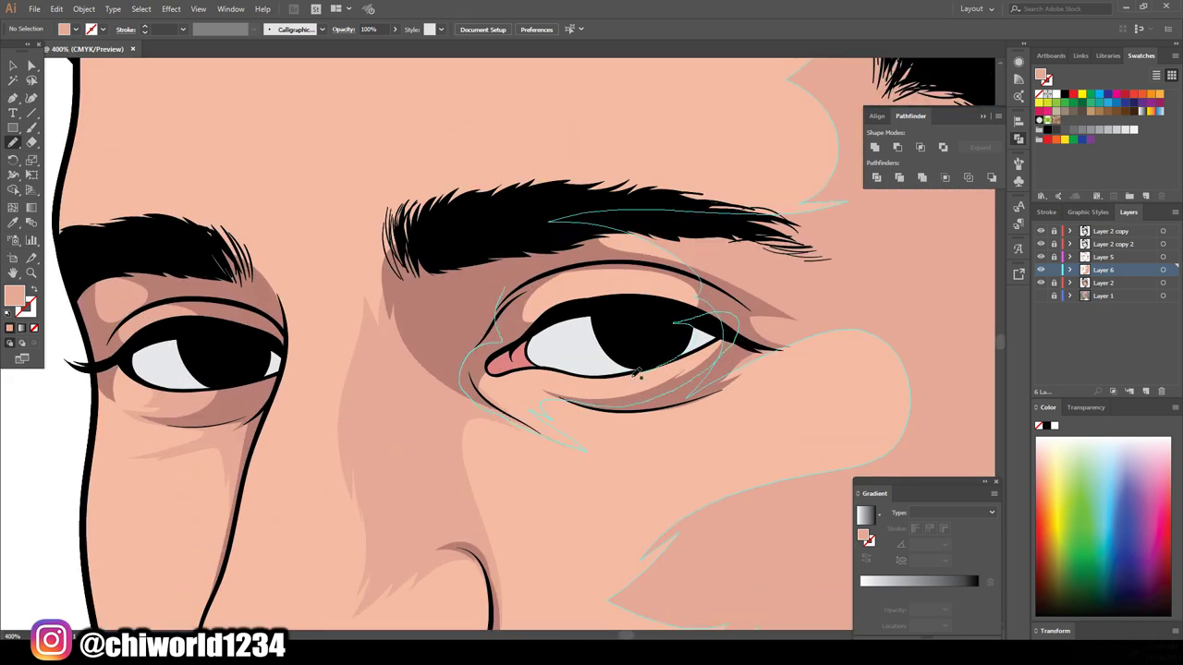
drag(551, 320, 548, 321)
Add shading around the eye, beside the lip corner and along the jaw below the lips.
scroll(753, 559, down, 5)
scroll(713, 498, down, 3)
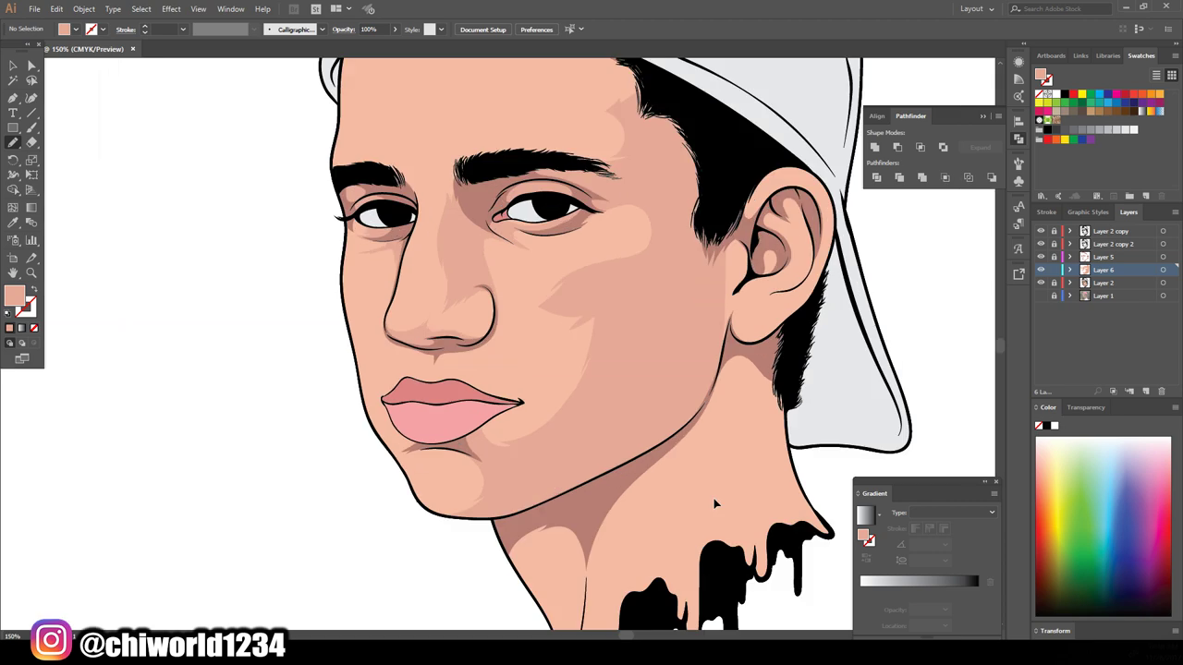
scroll(713, 497, up, 5)
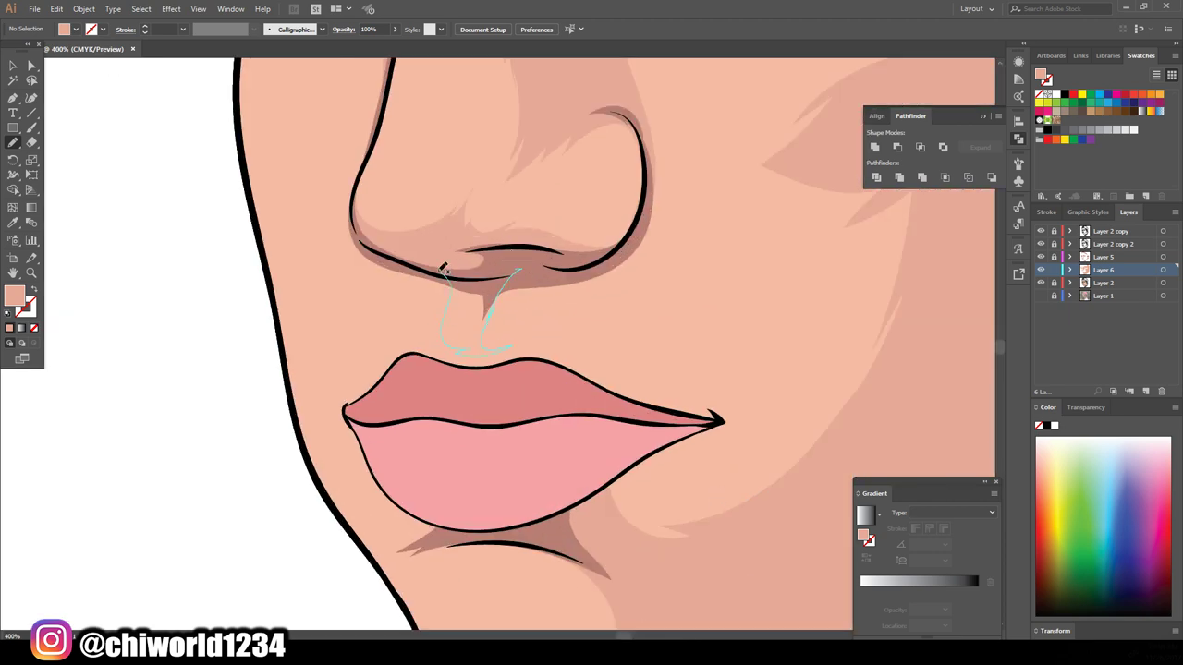
drag(450, 275, 450, 275)
scroll(395, 515, down, 1)
scroll(396, 515, down, 1)
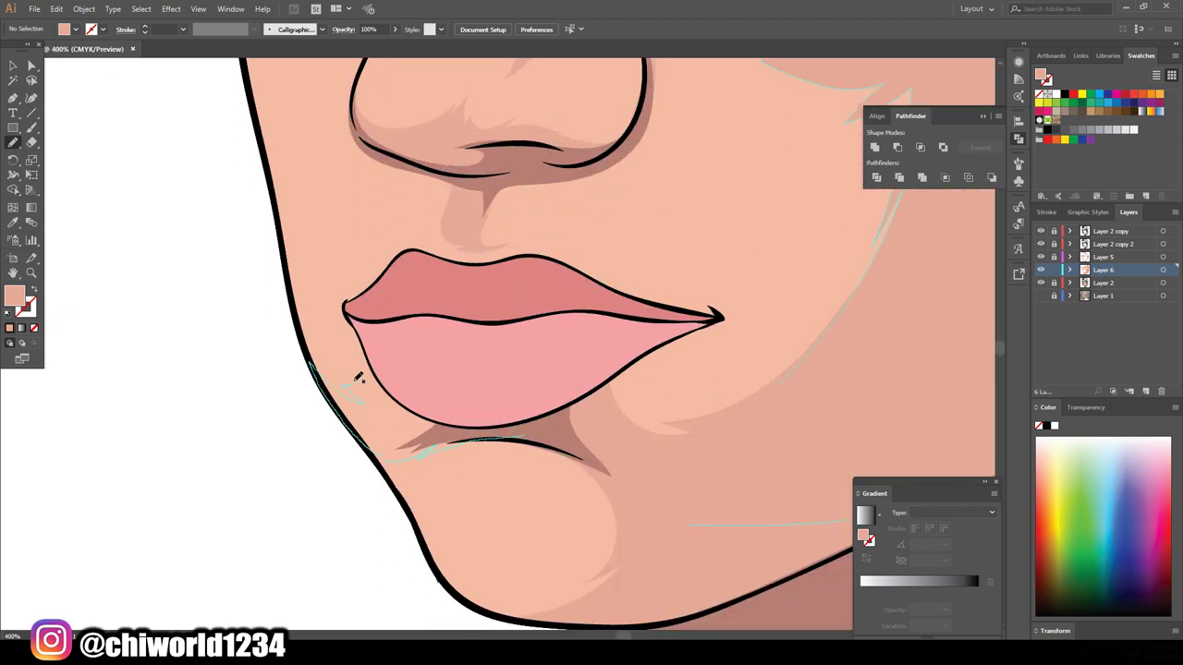
drag(363, 308, 363, 309)
scroll(660, 496, up, 2)
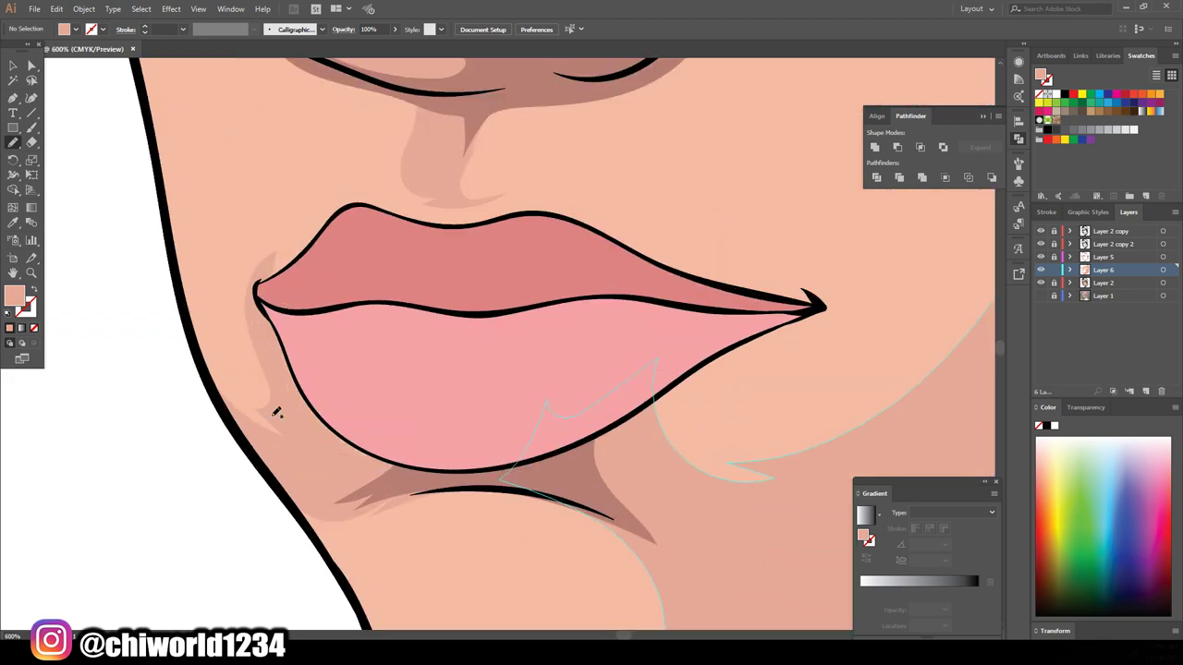
drag(208, 356, 209, 357)
scroll(602, 462, down, 3)
scroll(696, 440, down, 2)
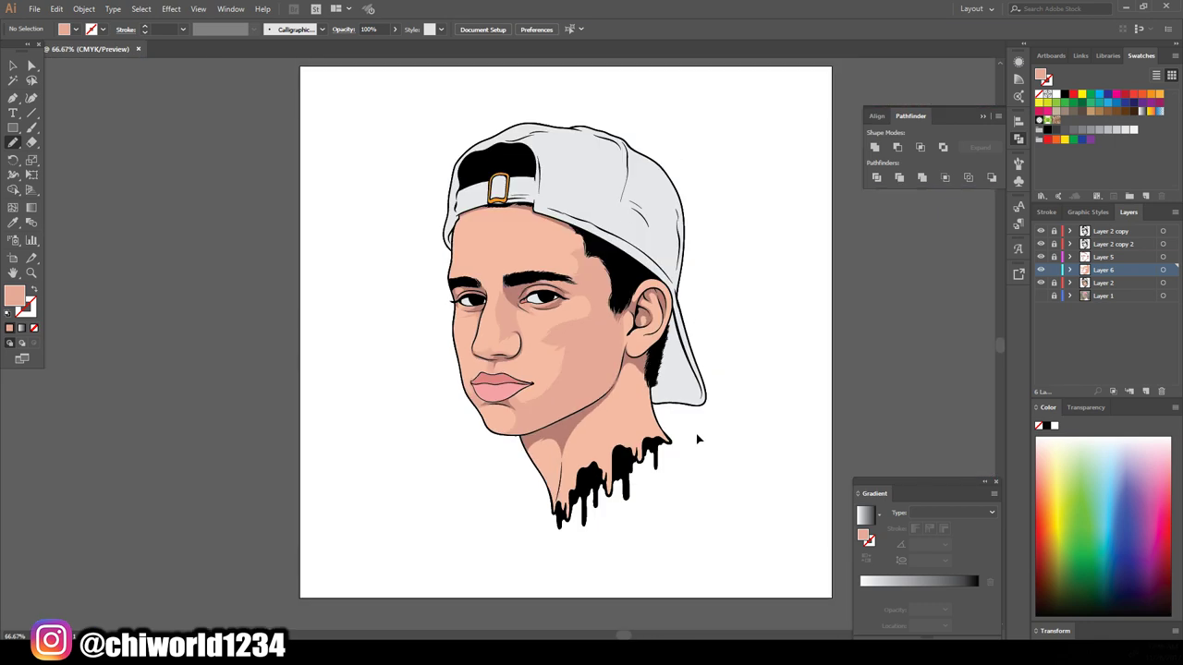
Shade the neck under the jaw and the forehead beside the eyebrow.
scroll(697, 441, up, 3)
scroll(316, 333, up, 1)
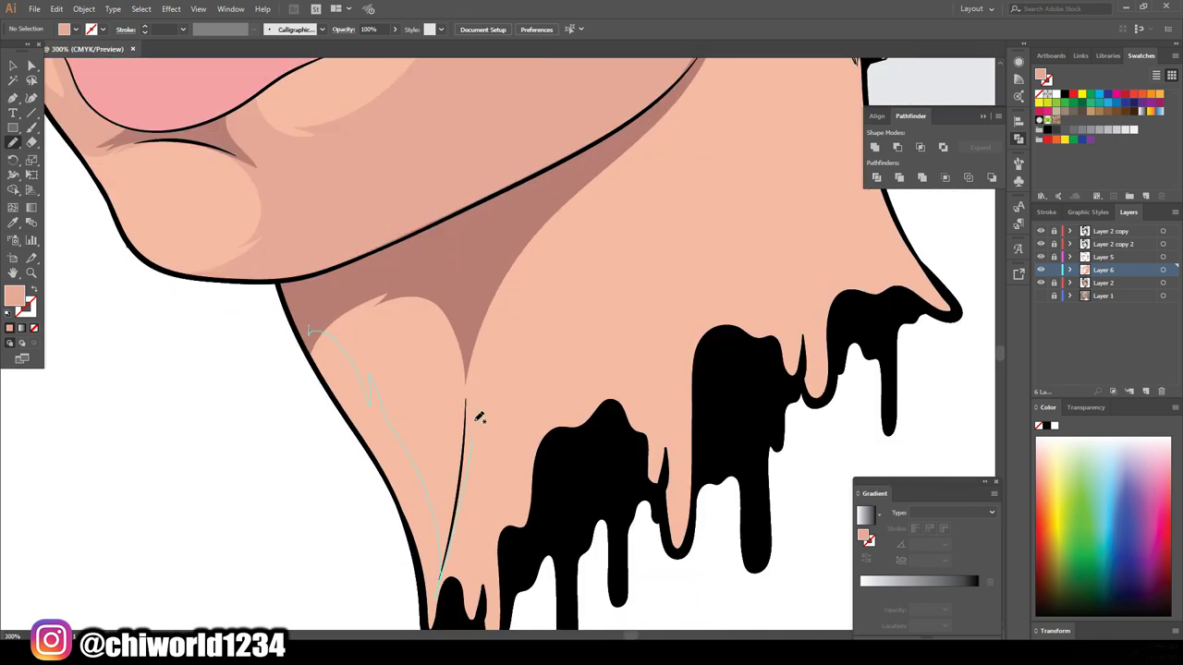
scroll(467, 461, down, 2)
scroll(508, 466, up, 1)
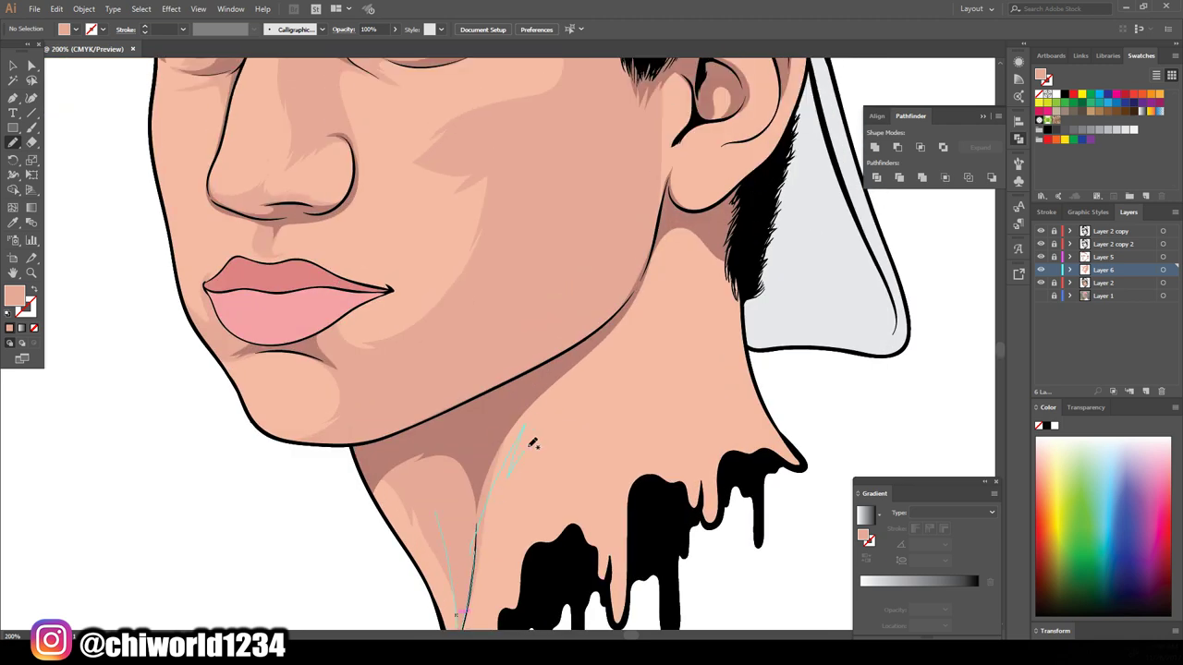
drag(747, 318, 613, 314)
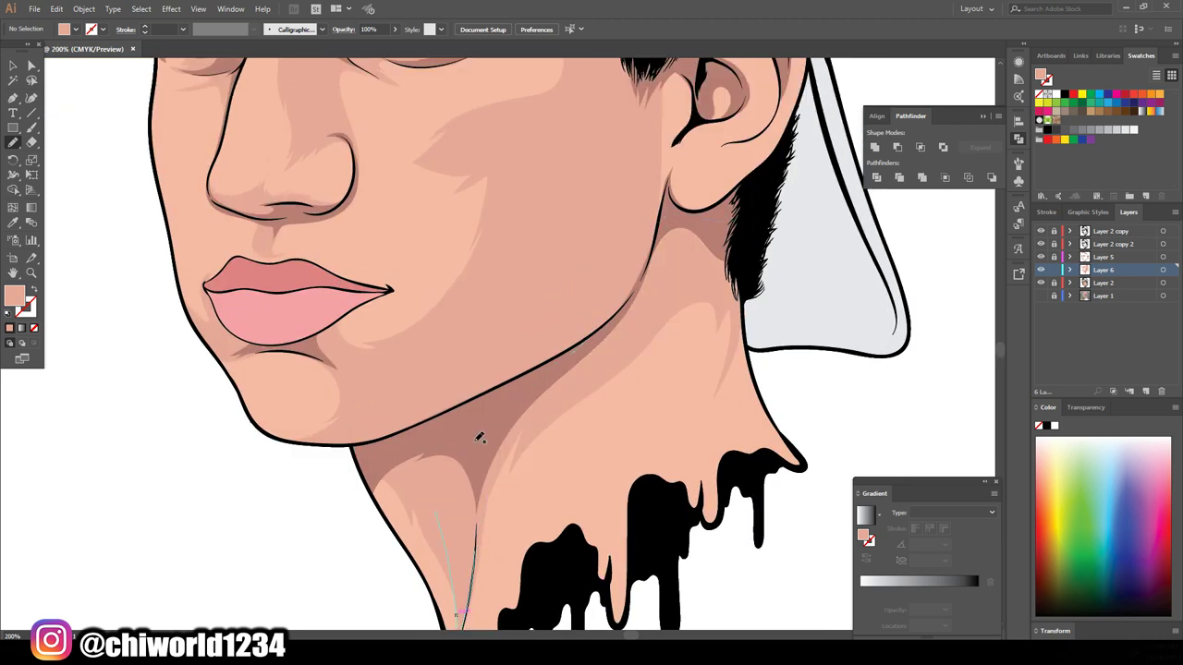
scroll(517, 446, down, 4)
scroll(699, 551, up, 3)
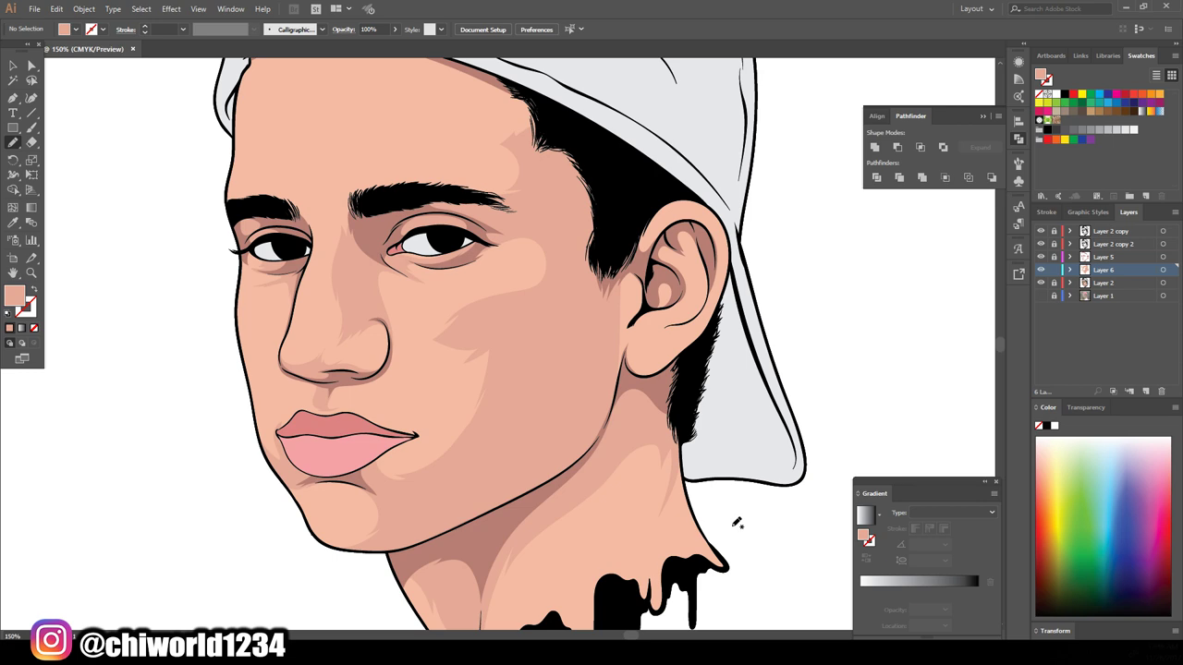
scroll(727, 523, up, 2)
scroll(728, 522, up, 1)
drag(617, 218, 617, 218)
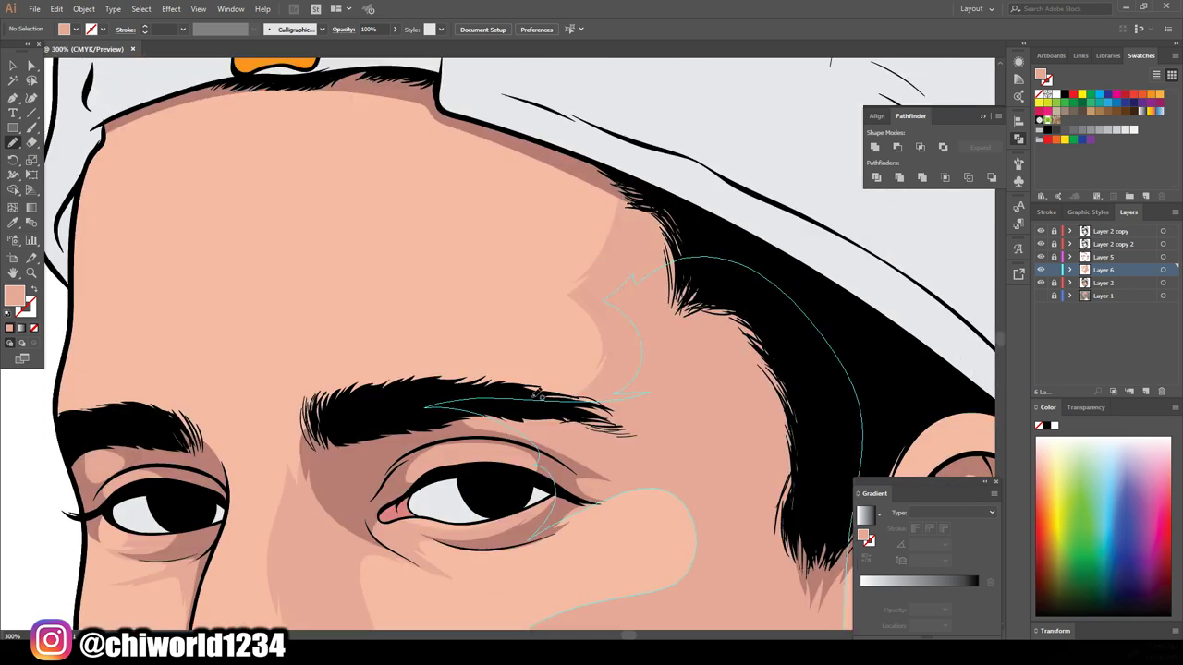
Shade the earlobe and inner ear fold, then zoom to 100% to review the head.
scroll(617, 277, down, 4)
scroll(588, 434, up, 4)
scroll(587, 472, up, 2)
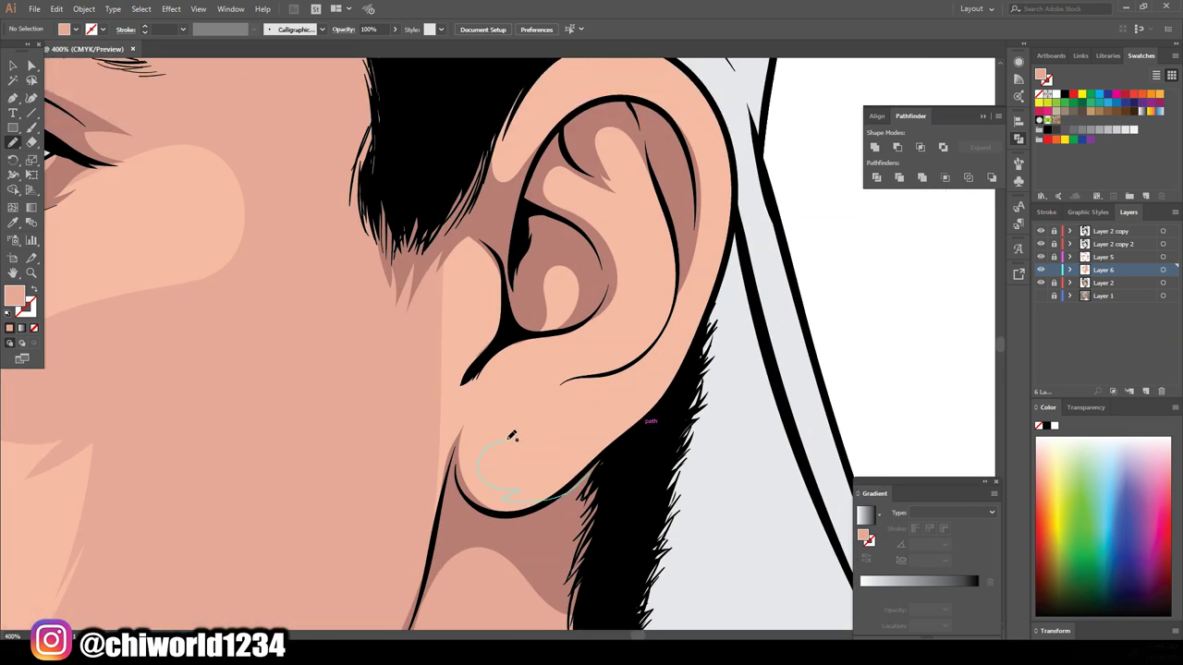
drag(463, 275, 463, 275)
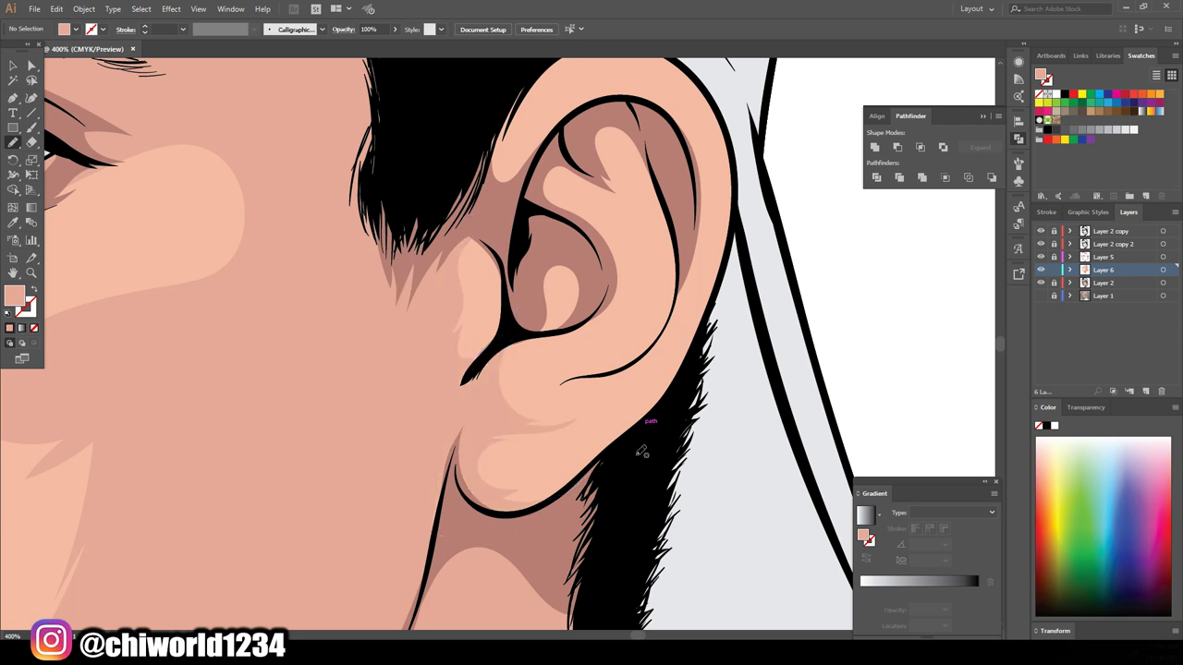
scroll(591, 388, up, 2)
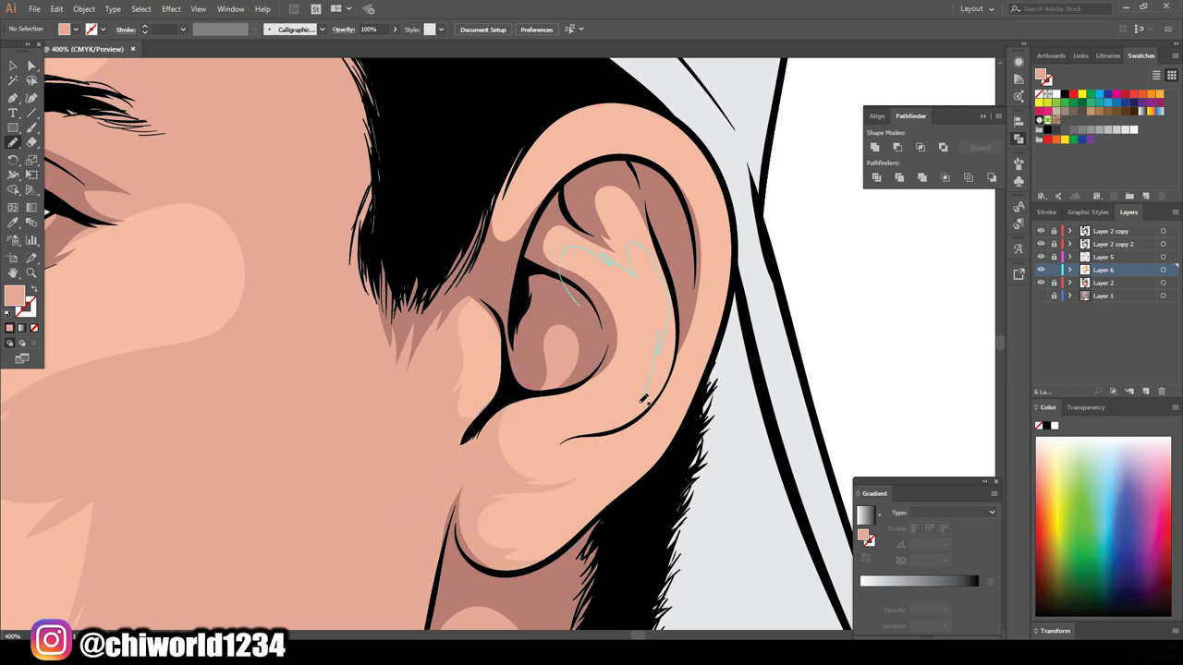
drag(528, 164, 529, 165)
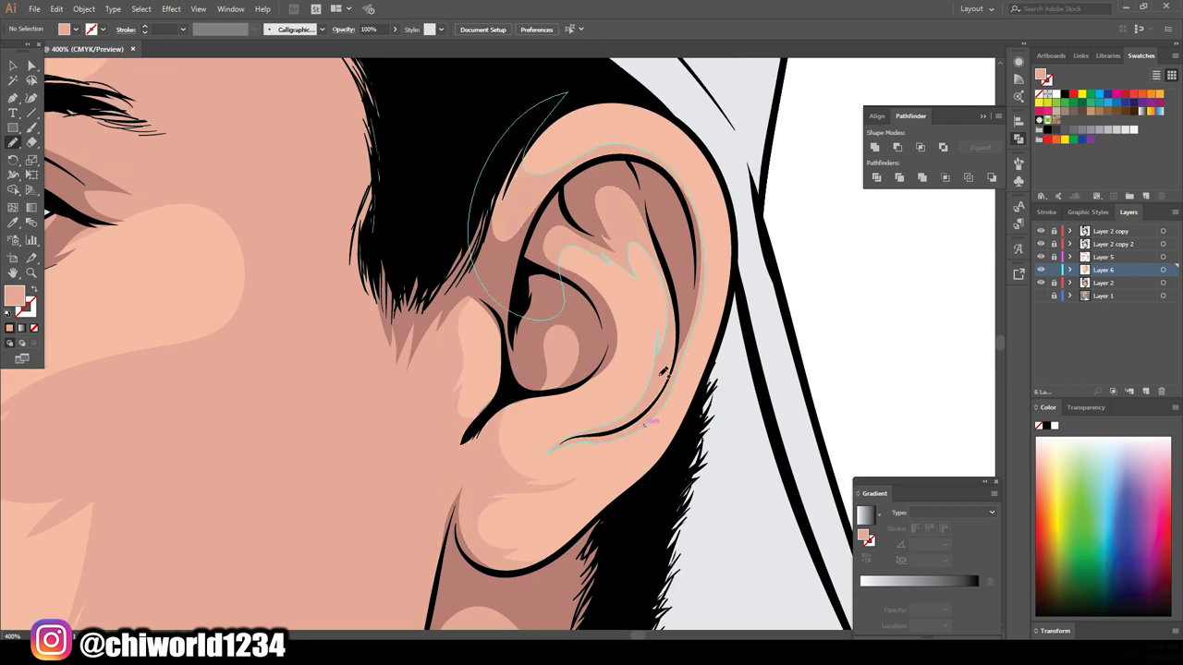
scroll(715, 334, down, 5)
scroll(717, 335, up, 2)
scroll(821, 367, down, 2)
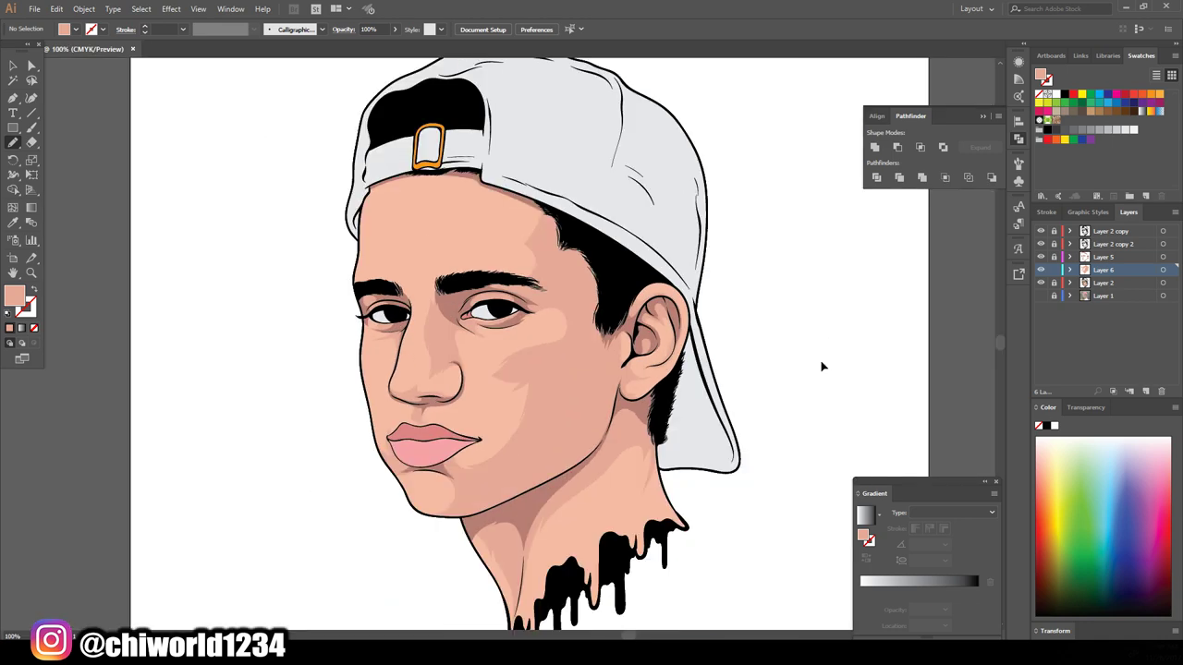
key(ctrl+plus)
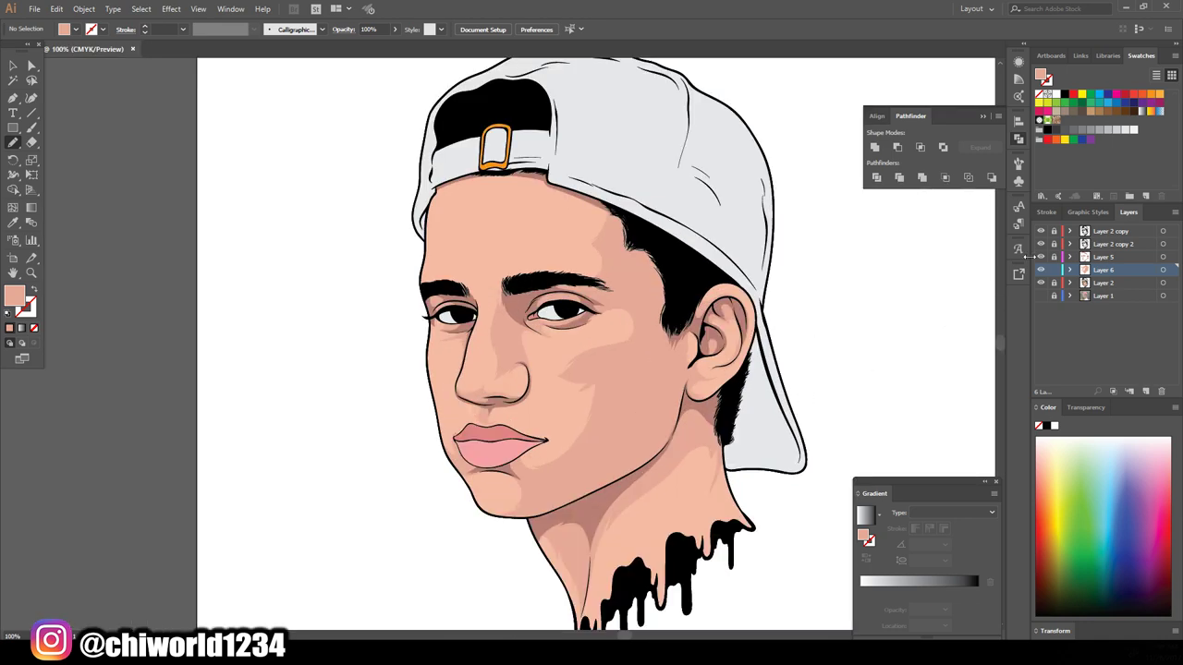
Add Layer 7 and set a lighter skin tone as the highlight fill.
click(1146, 391)
key(ctrl+plus)
key(i)
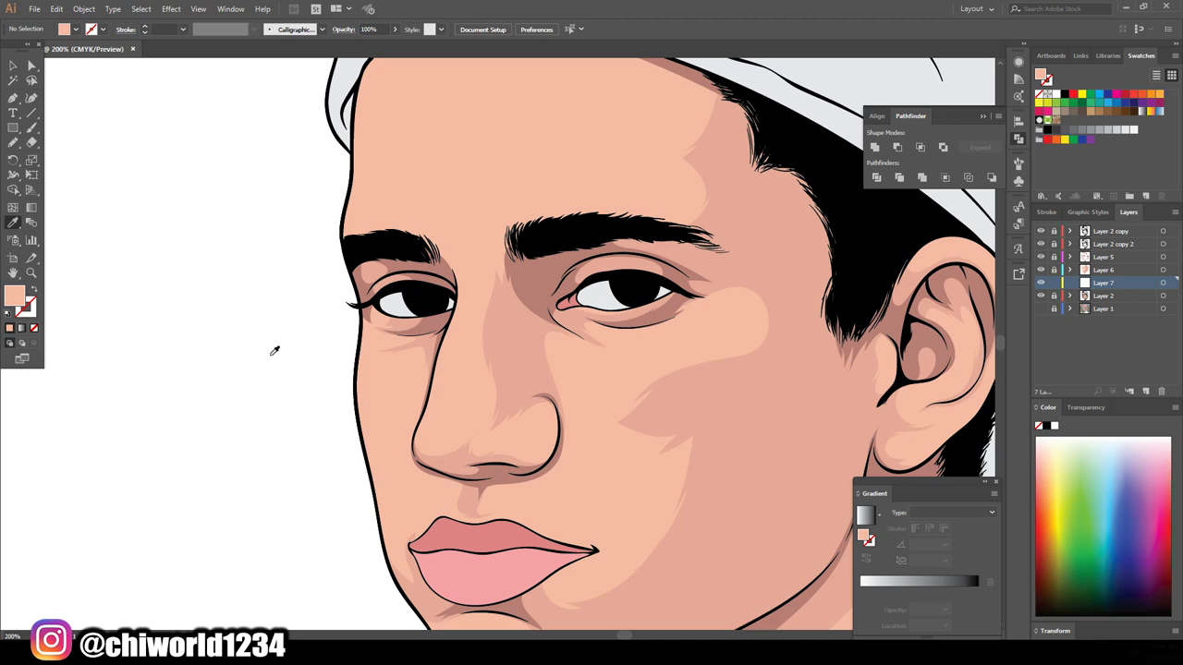
double_click(15, 294)
click(311, 46)
key(ctrl+plus)
key(b)
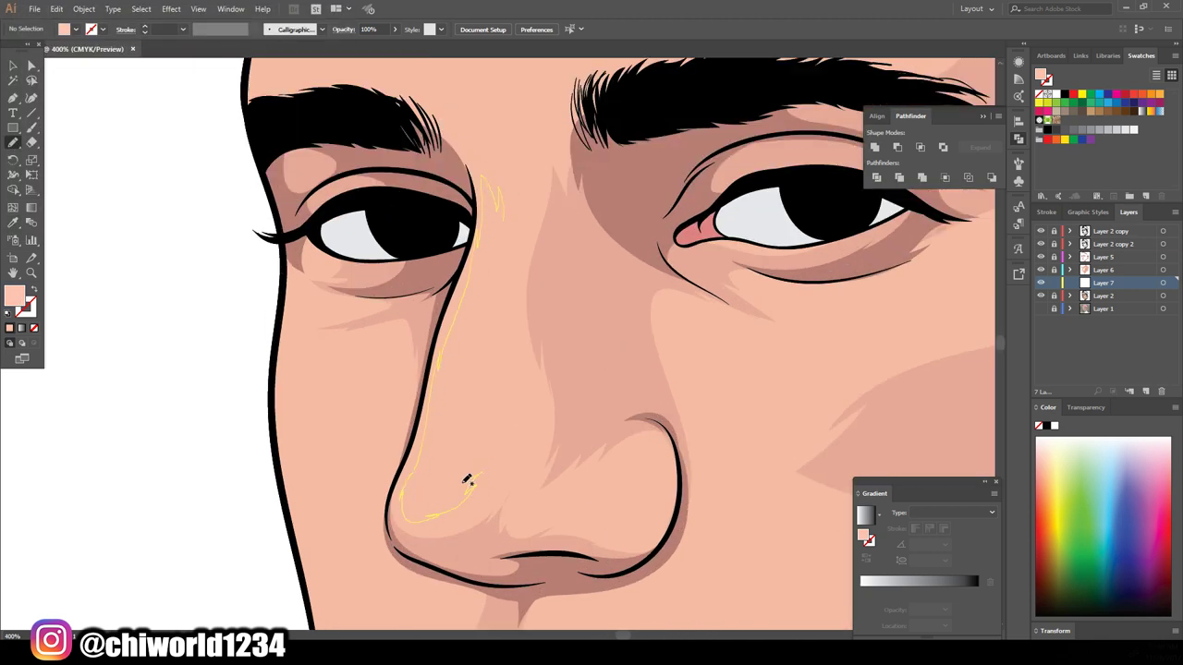
Paint highlights between nose and upper lip, down the cheek beside the mouth, and on the chin.
key(ctrl+minus)
key(ctrl+minus)
key(ctrl+minus)
key(ctrl+minus)
key(ctrl+plus)
key(ctrl+plus)
key(ctrl+plus)
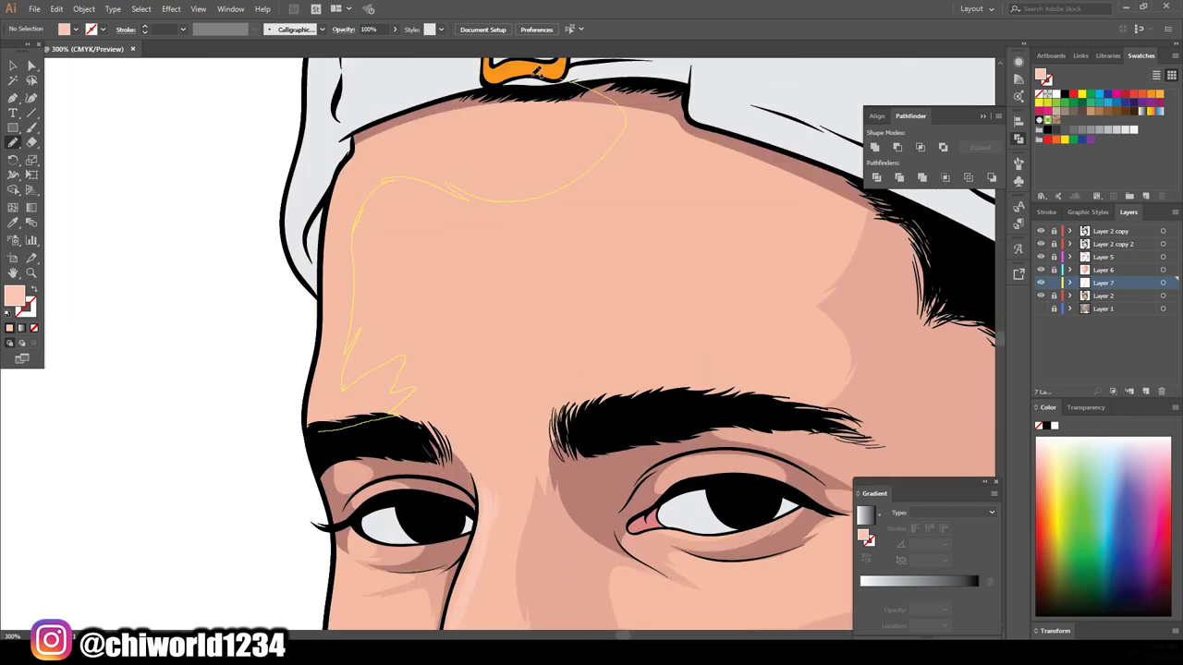
key(ctrl+minus)
key(ctrl+minus)
key(ctrl+minus)
key(ctrl+plus)
key(ctrl+plus)
scroll(480, 398, down, 3)
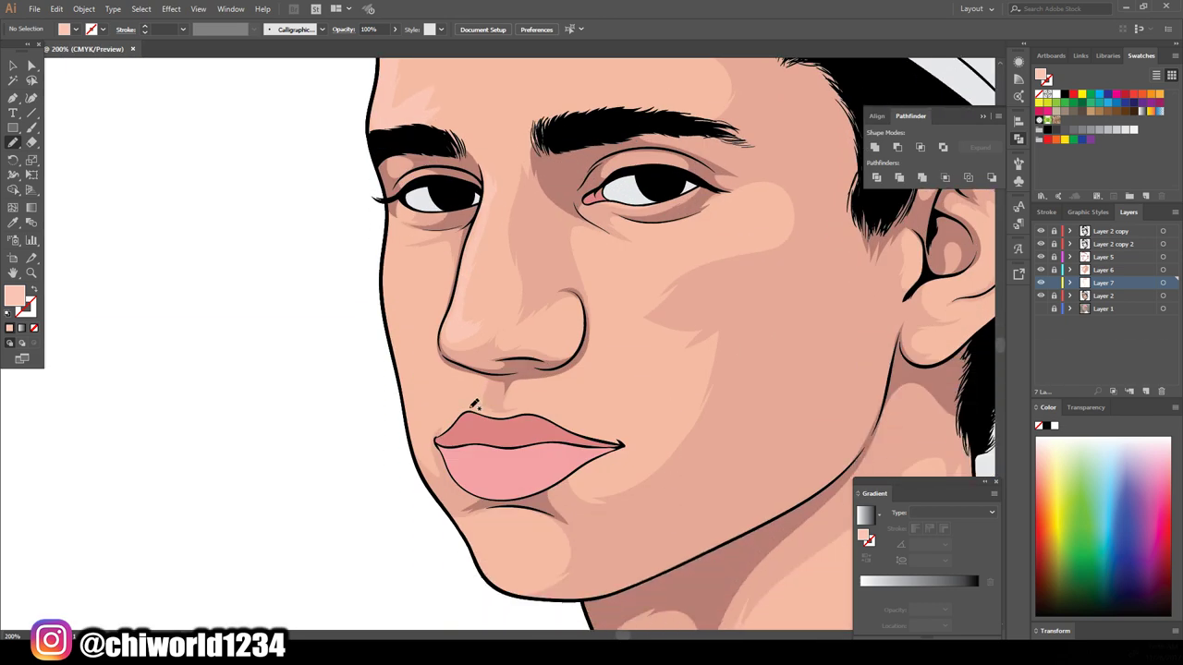
drag(472, 367, 471, 368)
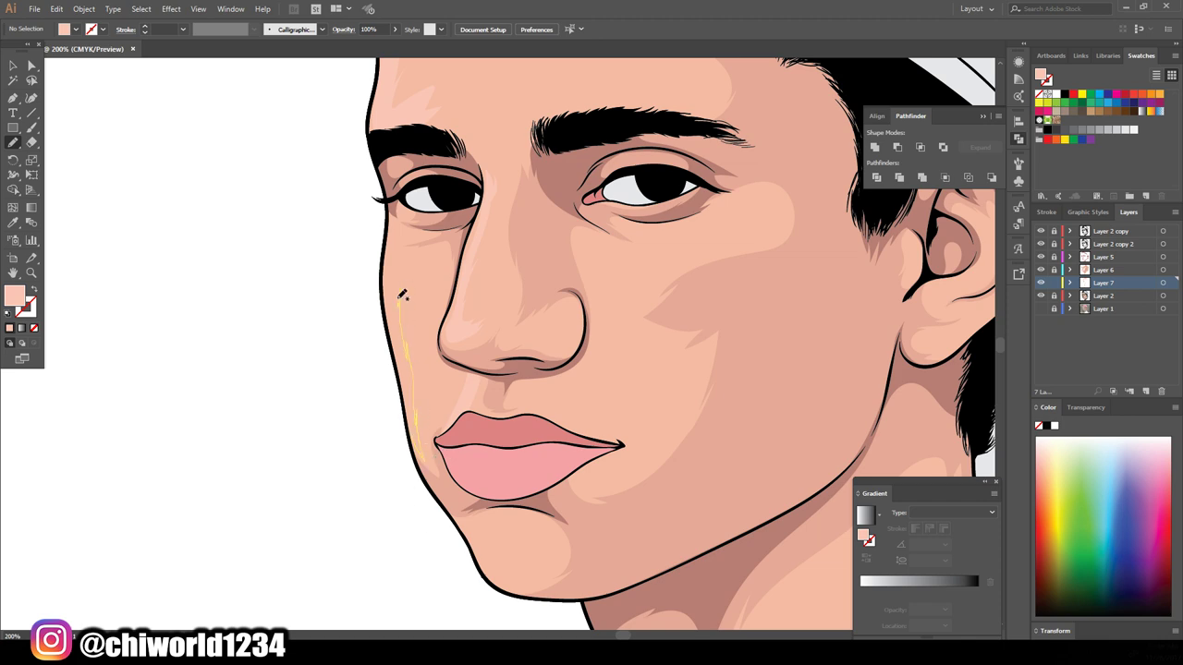
drag(399, 222, 399, 337)
key(ctrl+minus)
key(ctrl+minus)
key(ctrl+minus)
key(ctrl+plus)
key(ctrl+plus)
key(ctrl+plus)
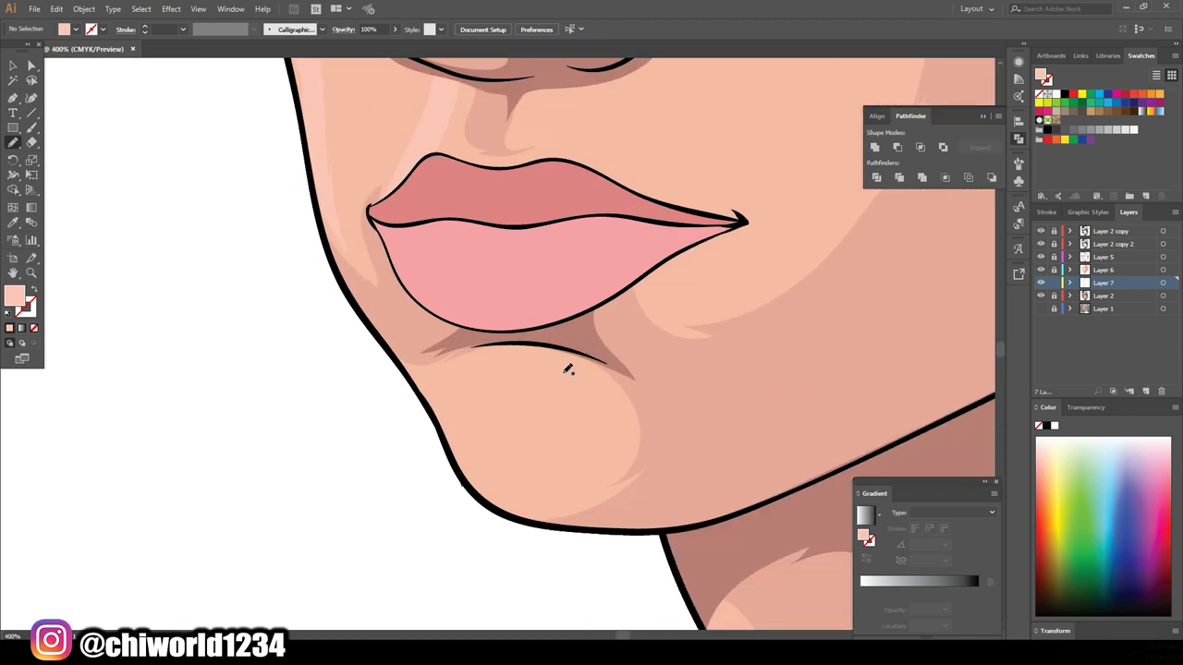
drag(497, 410, 497, 412)
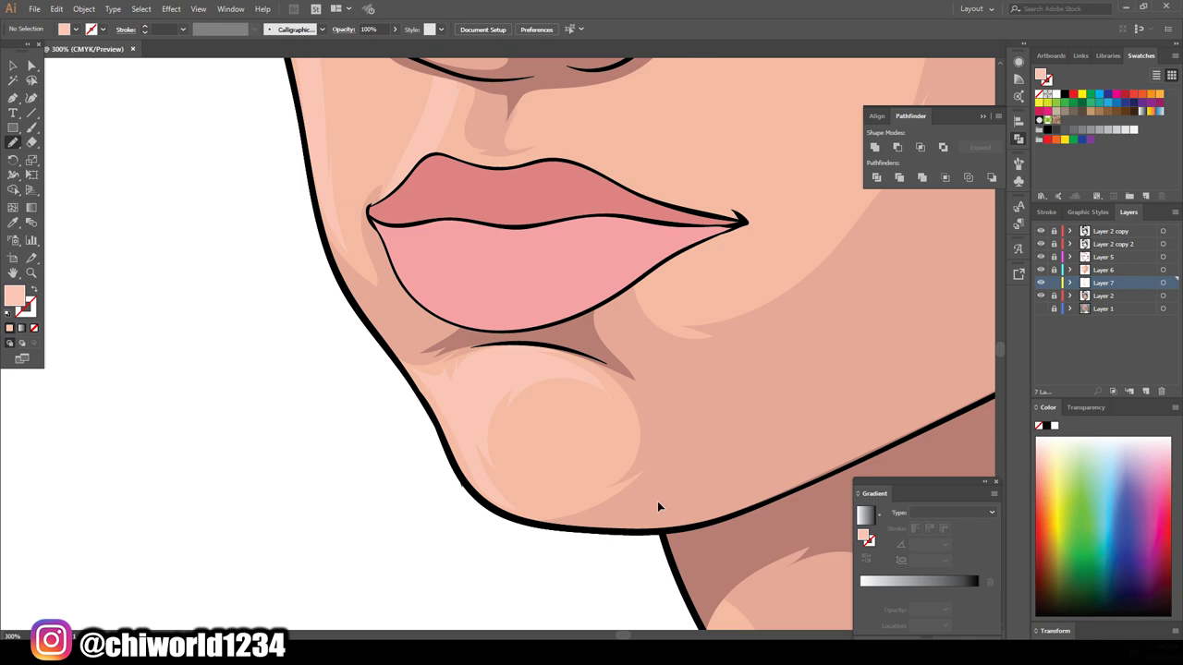
Paint highlights under the right eye and two crescent strokes on the ear.
key(ctrl+minus)
key(ctrl+minus)
key(ctrl+minus)
key(ctrl+plus)
key(ctrl+plus)
key(ctrl+plus)
mouse_move(511, 304)
mouse_down()
mouse_move(553, 295)
mouse_move(517, 325)
mouse_move(516, 374)
mouse_up()
key(ctrl+minus)
key(ctrl+minus)
key(ctrl+minus)
key(ctrl+plus)
key(ctrl+plus)
key(ctrl+plus)
key(ctrl+plus)
drag(646, 372, 627, 384)
drag(708, 117, 709, 120)
key(ctrl+minus)
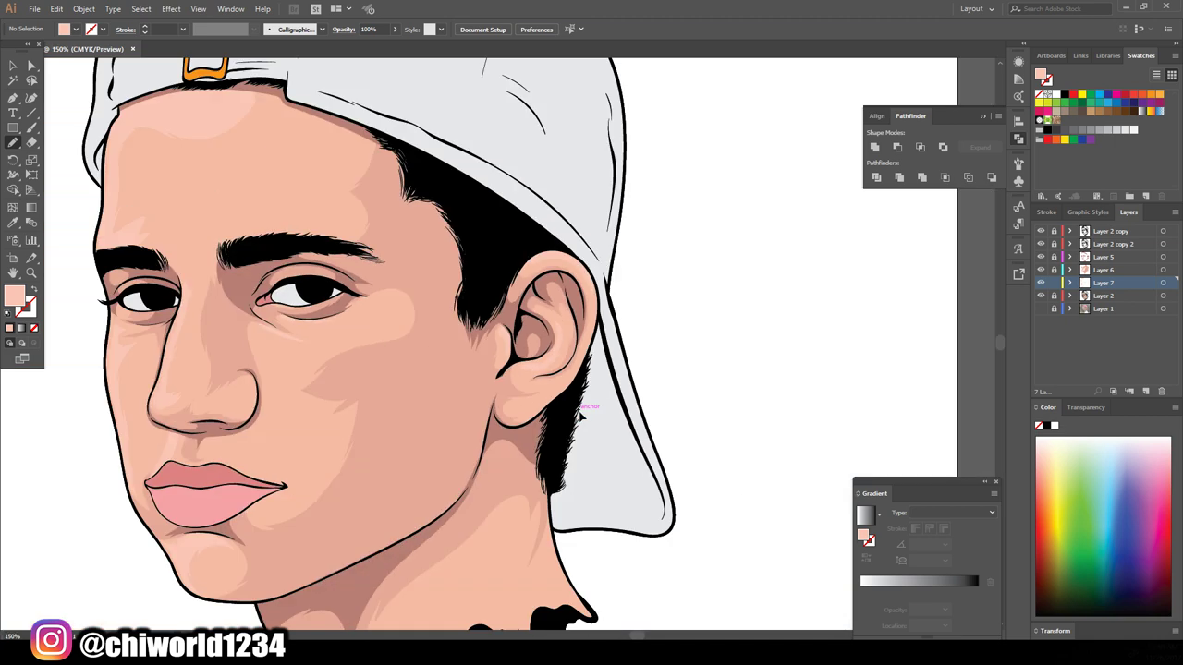
key(ctrl+minus)
Add Layer 8 and set the fill to greyish purple #776577.
click(1146, 390)
key(ctrl+plus)
key(ctrl+plus)
key(ctrl+plus)
key(ctrl+plus)
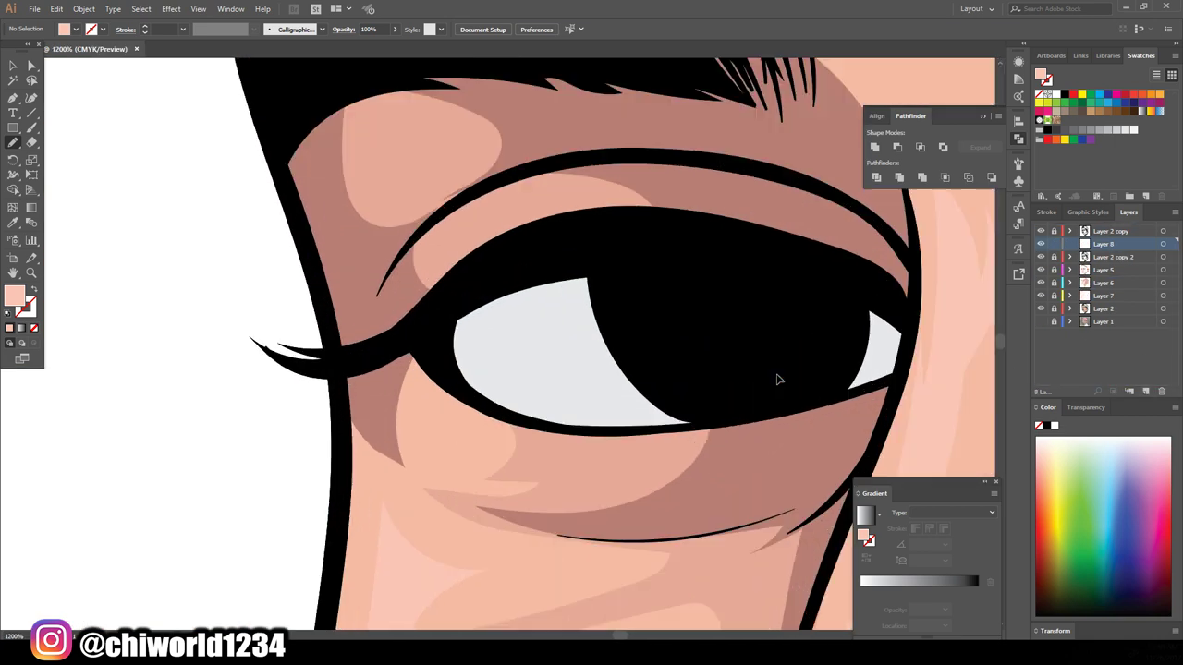
double_click(14, 295)
click(35, 126)
drag(189, 109, 189, 76)
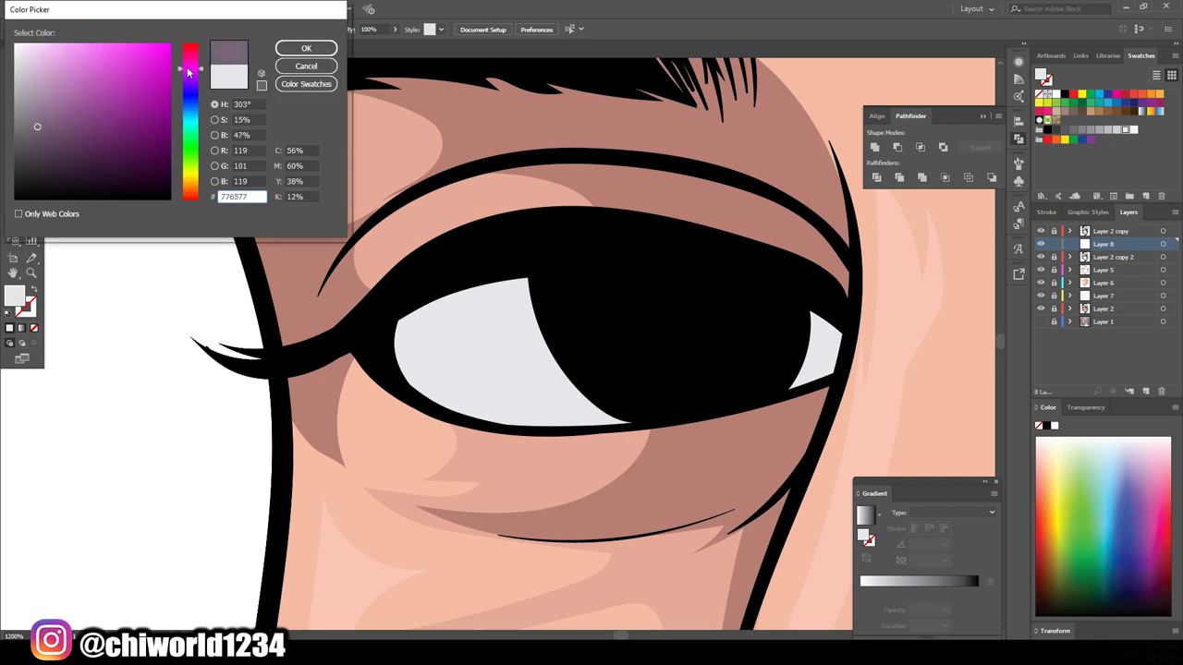
click(306, 48)
Draw a thin grey-mauve Pencil stroke beside the eye, then begin choosing dusky rose 9B616A.
key(n)
drag(434, 281, 383, 342)
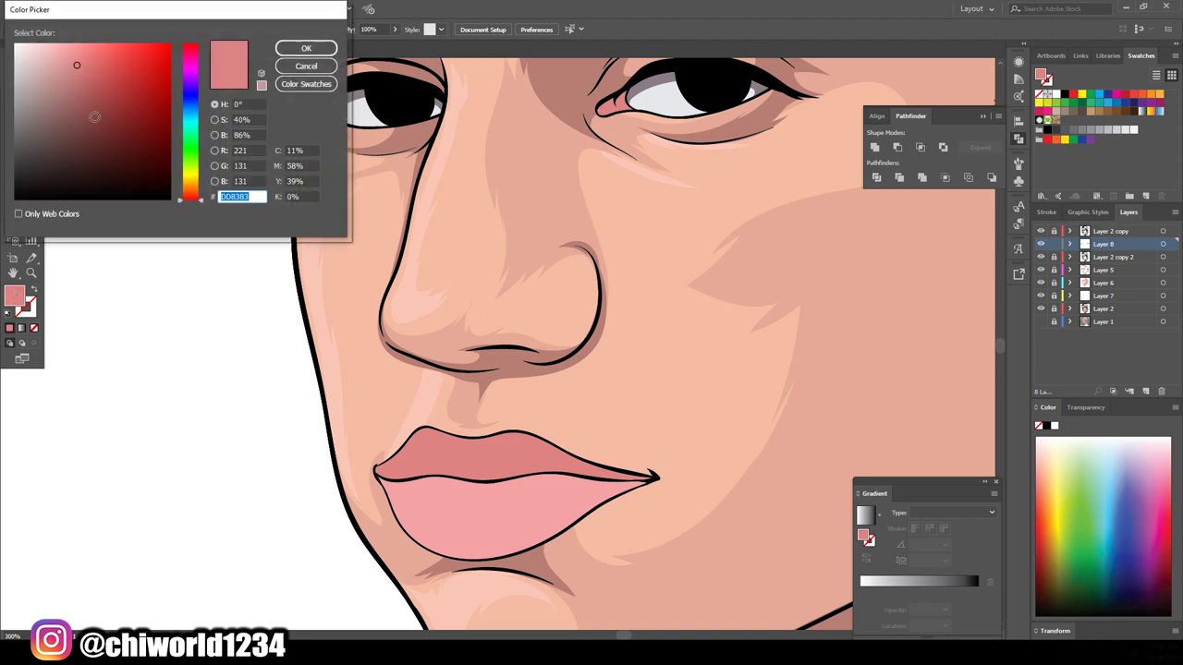
double_click(14, 295)
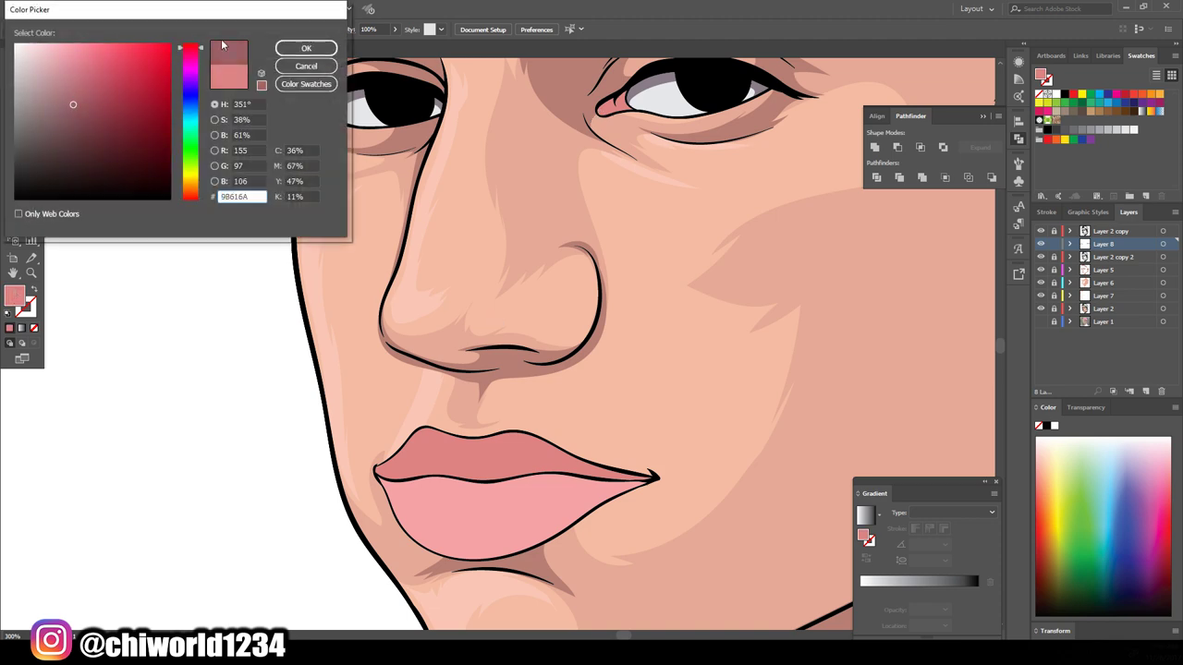
Apply dusky rose 9B616A and draw shadow shapes at the eye corner and along the upper lip.
key(Return)
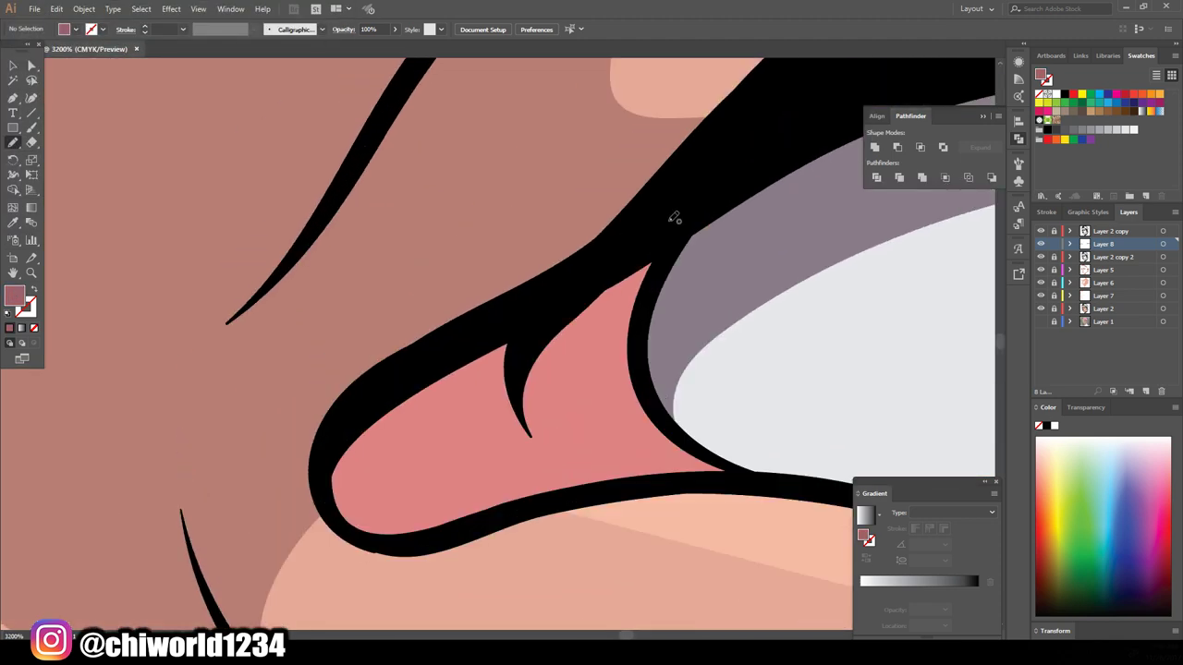
drag(674, 217, 658, 231)
key(ctrl+minus)
key(ctrl+minus)
key(ctrl+minus)
key(ctrl+minus)
key(ctrl+minus)
key(ctrl+minus)
key(ctrl+plus)
key(ctrl+plus)
key(ctrl+plus)
key(ctrl+plus)
key(ctrl+plus)
key(ctrl+plus)
key(ctrl+plus)
key(ctrl+plus)
key(ctrl+plus)
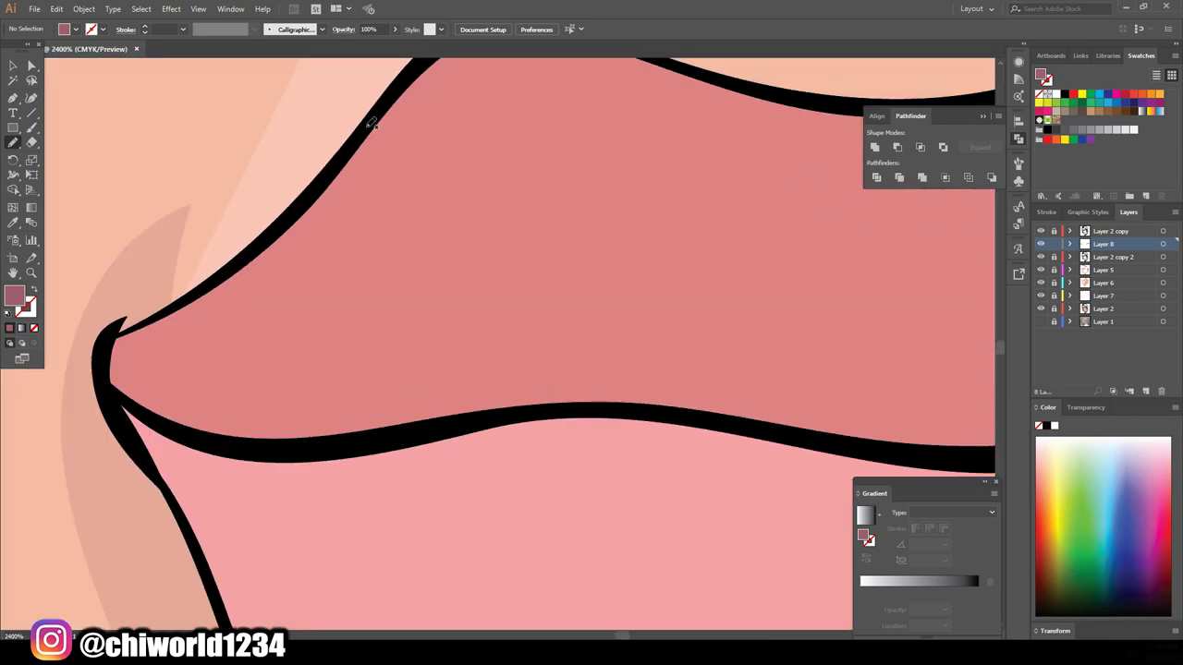
drag(463, 368, 118, 390)
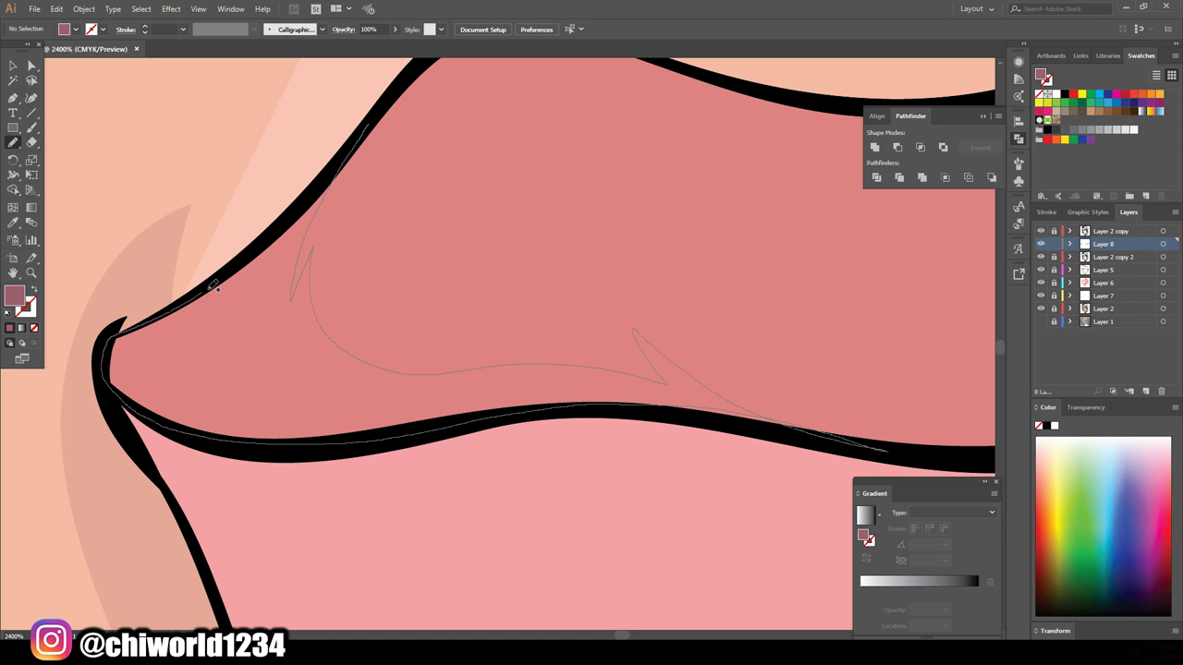
drag(194, 298, 365, 135)
drag(625, 403, 892, 449)
drag(653, 370, 650, 373)
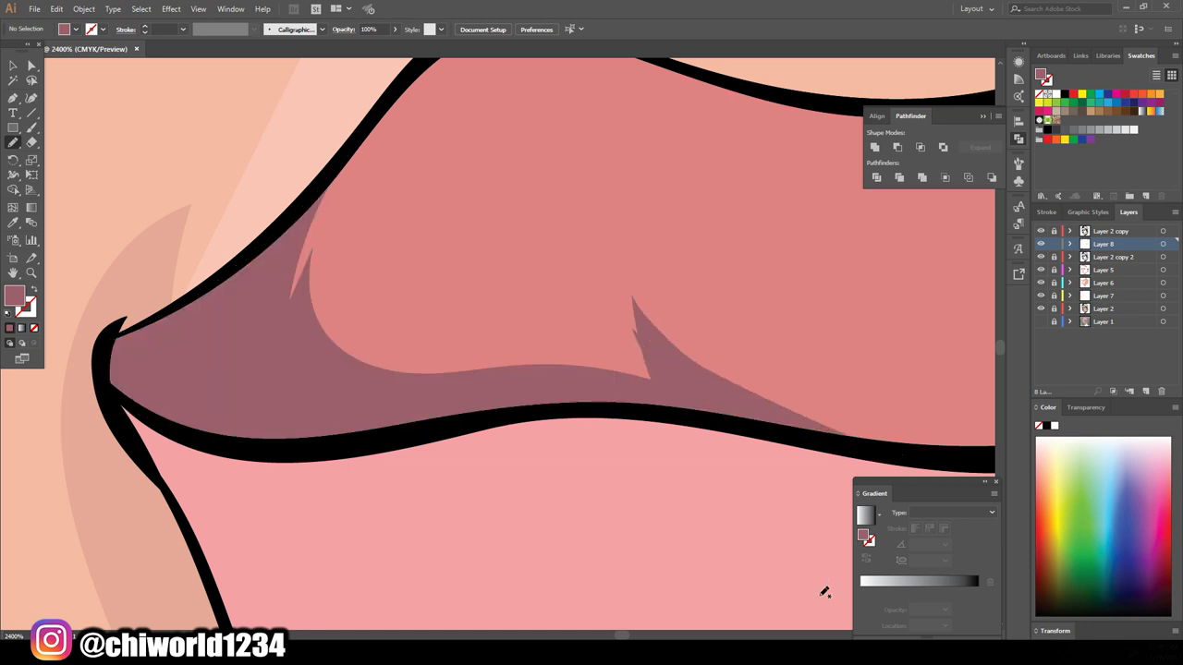
Deepen the upper lip with a dark shadow along its underside and inside.
key(ctrl+minus)
key(ctrl+minus)
key(ctrl+minus)
key(ctrl+plus)
key(ctrl+plus)
key(ctrl+plus)
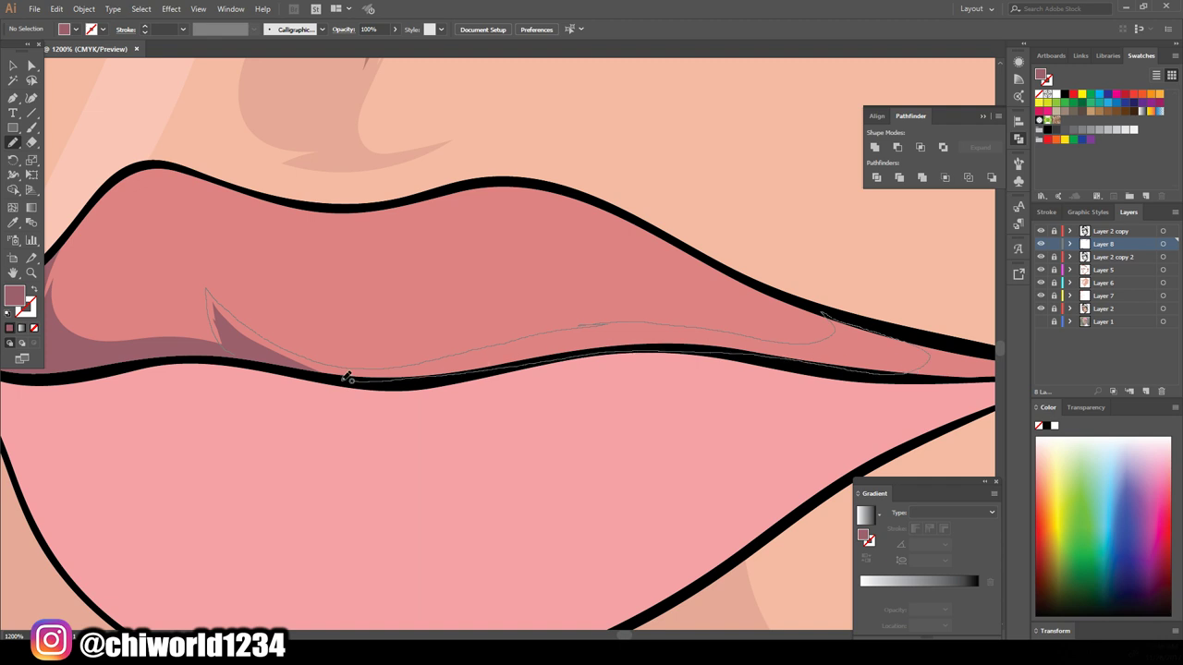
drag(833, 334, 217, 344)
key(ctrl+plus)
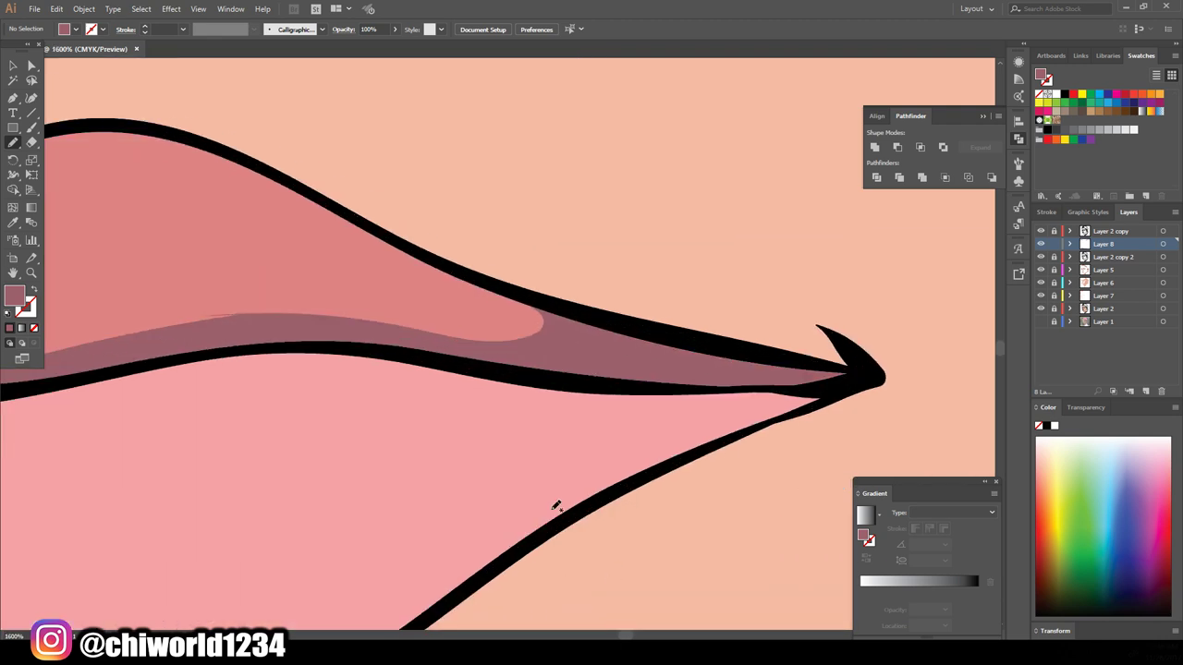
key(ctrl+minus)
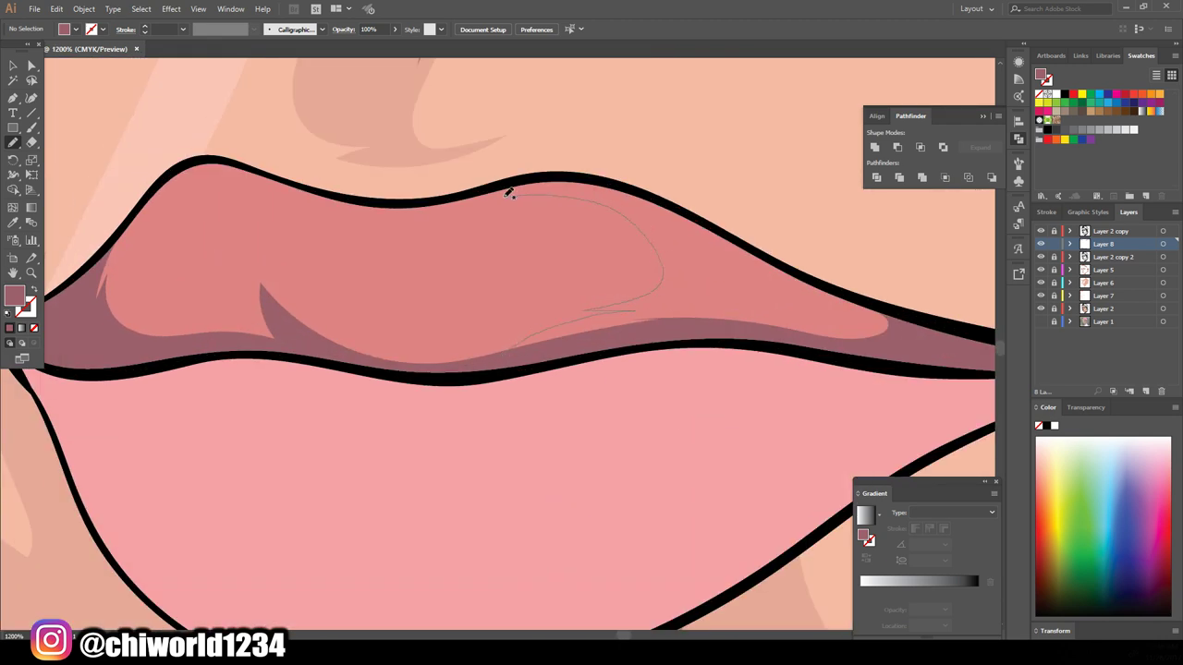
drag(882, 307, 886, 314)
key(ctrl+minus)
key(ctrl+minus)
key(ctrl+minus)
key(ctrl+plus)
key(ctrl+plus)
key(ctrl+plus)
Sample the lip colour and outline a deeper shadow across the lower lip.
key(i)
click(462, 317)
key(n)
key(ctrl+plus)
key(ctrl+plus)
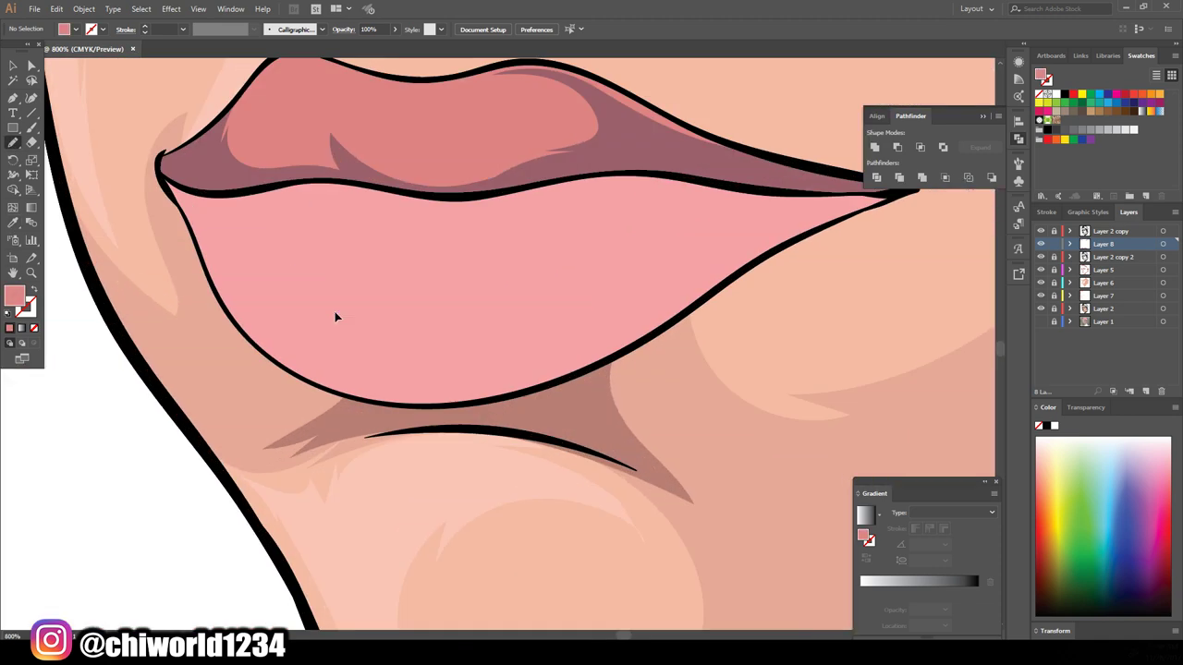
key(ctrl+plus)
key(ctrl+plus)
drag(338, 312, 276, 334)
mouse_move(499, 185)
mouse_down()
mouse_move(555, 256)
mouse_move(193, 517)
mouse_move(543, 392)
mouse_move(871, 219)
mouse_move(540, 191)
mouse_up()
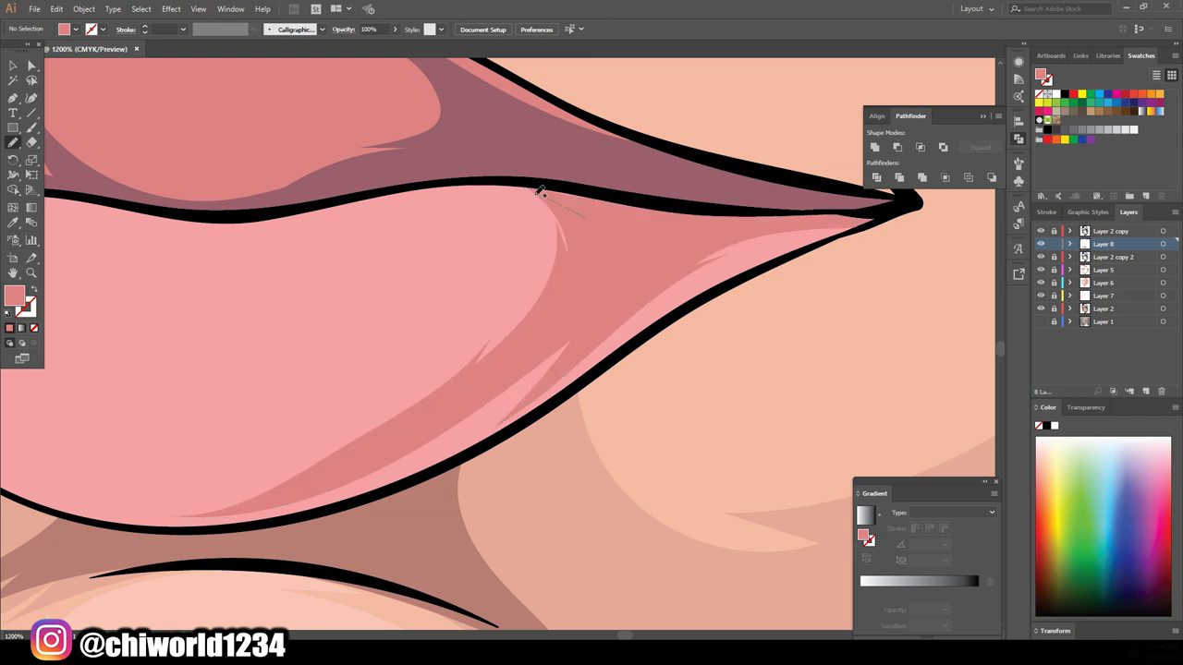
key(ctrl+minus)
key(ctrl+minus)
key(ctrl+minus)
key(ctrl+minus)
key(ctrl+plus)
key(ctrl+plus)
key(ctrl+plus)
Give the selected lower-lip shadow a pinker fill in the Color Picker.
key(v)
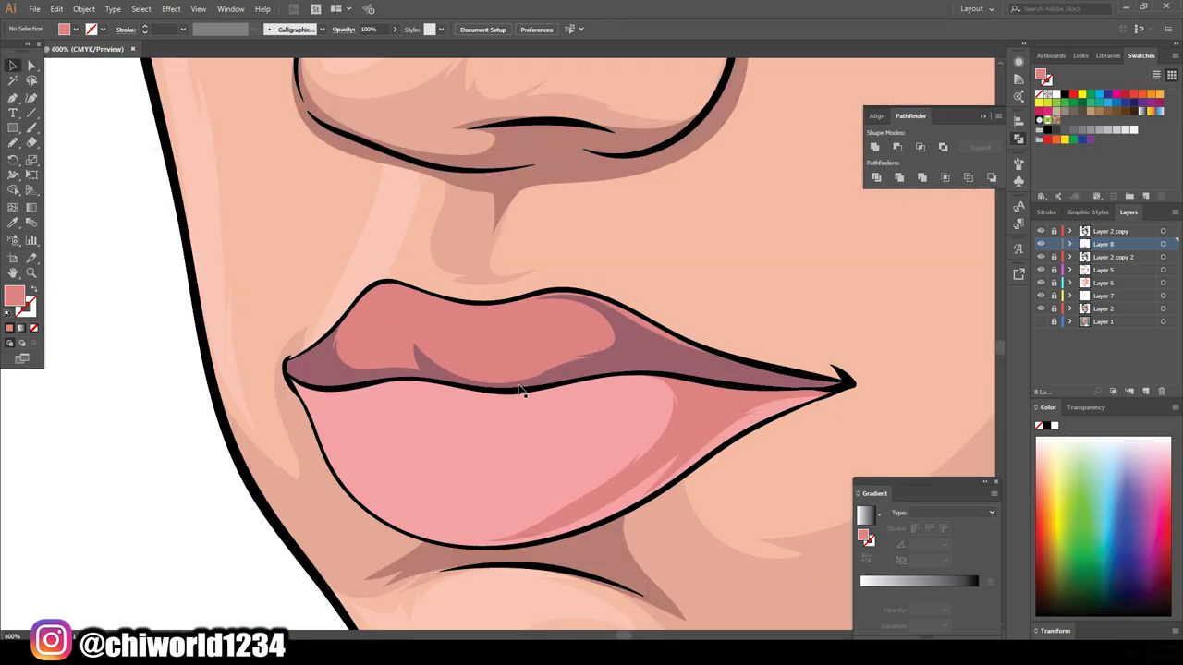
drag(753, 478, 632, 402)
double_click(14, 295)
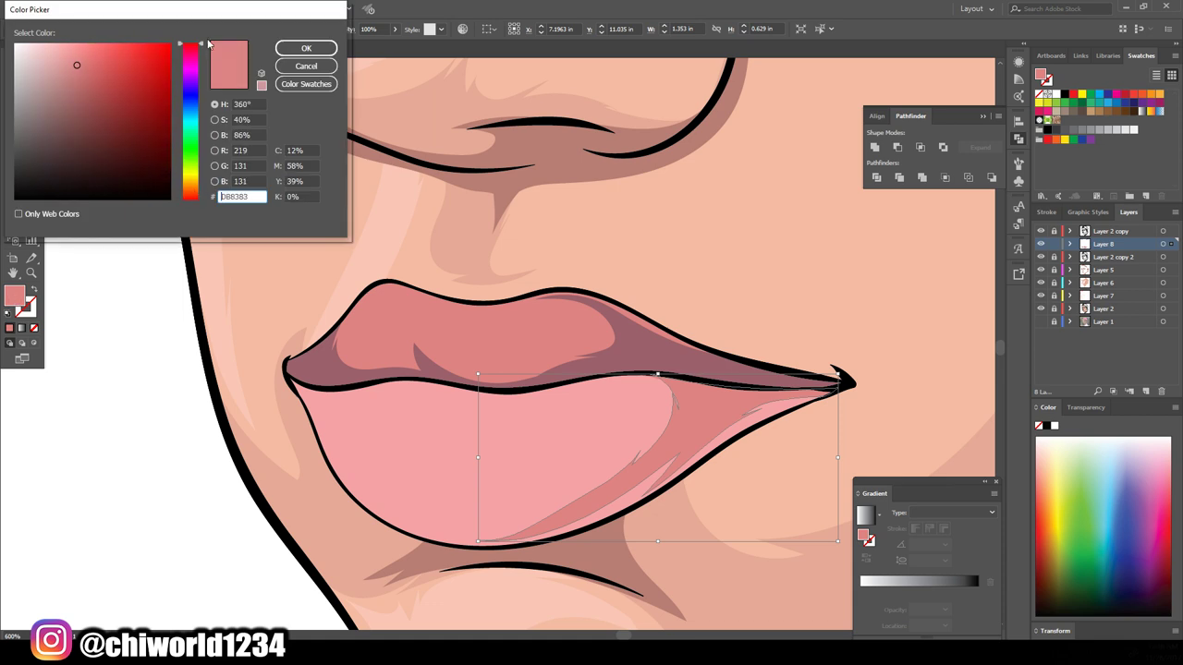
key(Return)
double_click(14, 296)
click(79, 71)
key(Return)
double_click(13, 295)
click(68, 63)
key(Return)
Raise the lip shadow's saturation slightly with Edit Colors > Recolor Artwork.
click(57, 9)
click(277, 225)
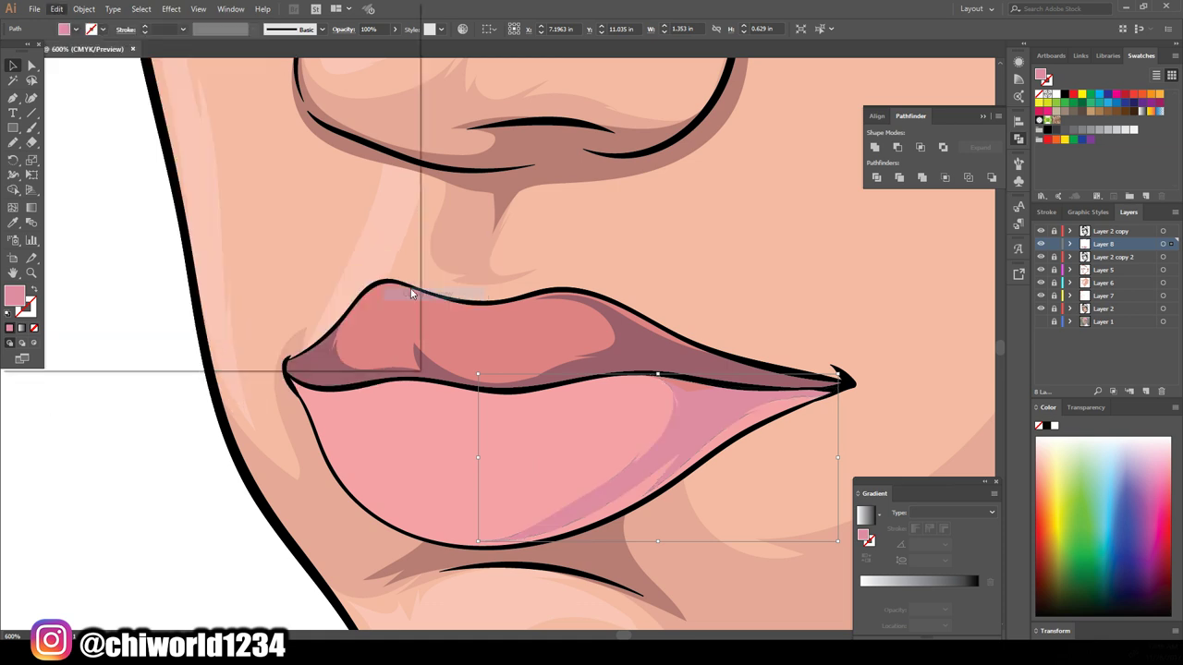
mouse_move(92, 288)
mouse_down()
mouse_move(80, 289)
mouse_move(113, 315)
mouse_up()
key(Return)
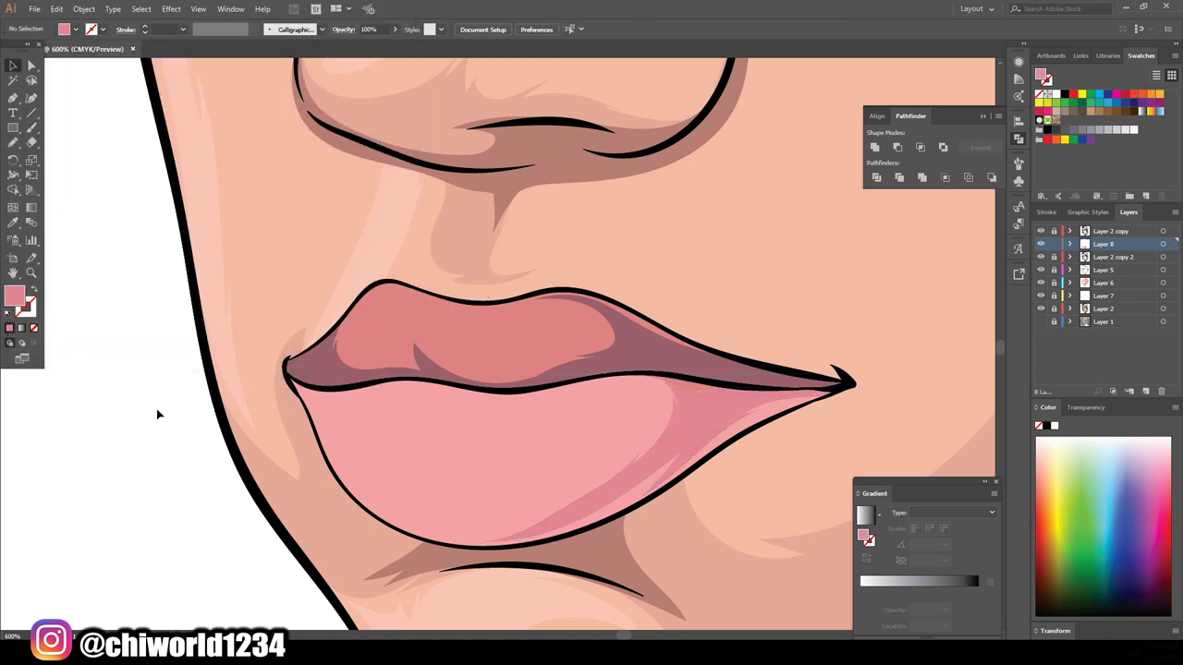
Draw extra pink shading at the lip corner and along the lower lip edge.
key(ctrl+minus)
key(ctrl+minus)
key(ctrl+plus)
key(ctrl+plus)
key(ctrl+plus)
click(12, 141)
key(ctrl+plus)
drag(430, 434, 693, 399)
key(ctrl+minus)
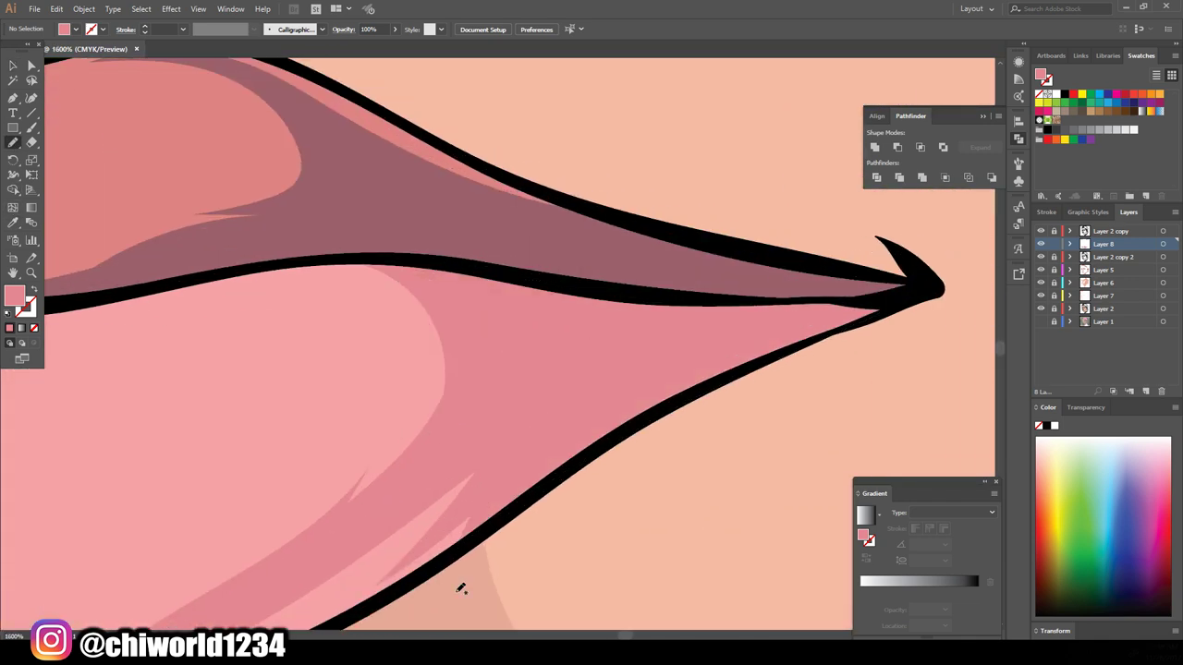
key(ctrl+minus)
key(ctrl+plus)
key(ctrl+plus)
mouse_move(684, 249)
mouse_down()
mouse_move(592, 243)
mouse_move(527, 536)
mouse_move(398, 453)
mouse_move(298, 250)
mouse_move(602, 242)
mouse_up()
Outline a closed pink shading shape around the inside of the lower lip.
key(ctrl+minus)
key(ctrl+minus)
key(ctrl+minus)
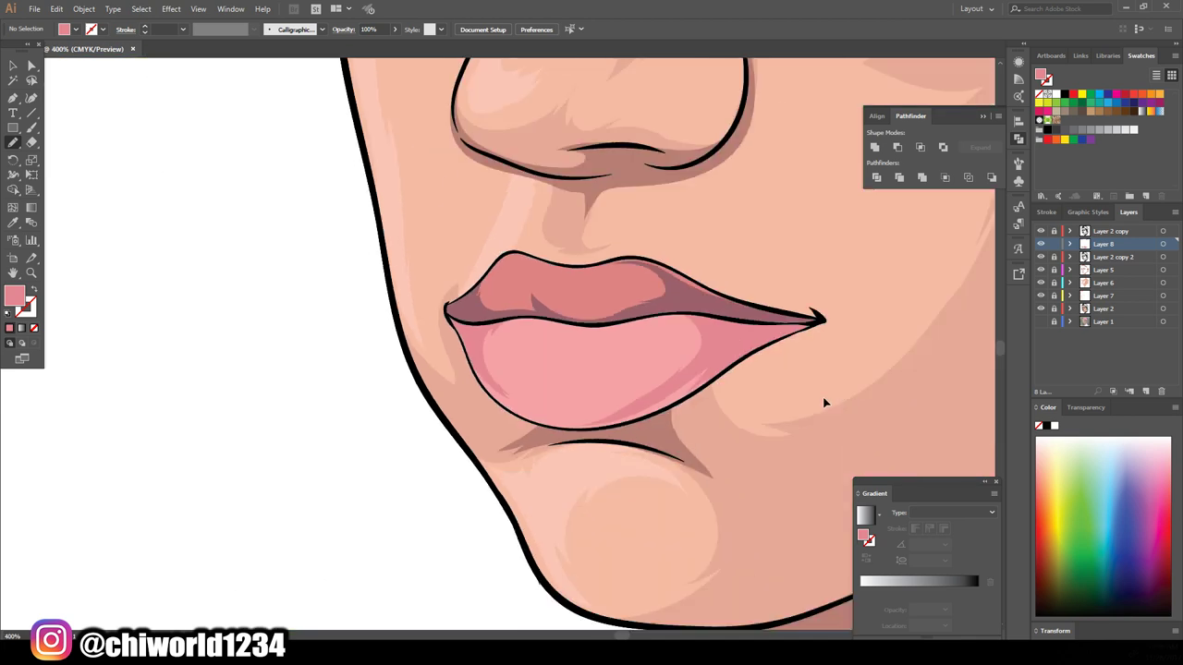
key(ctrl+plus)
key(ctrl+plus)
drag(307, 338, 450, 386)
drag(623, 372, 642, 228)
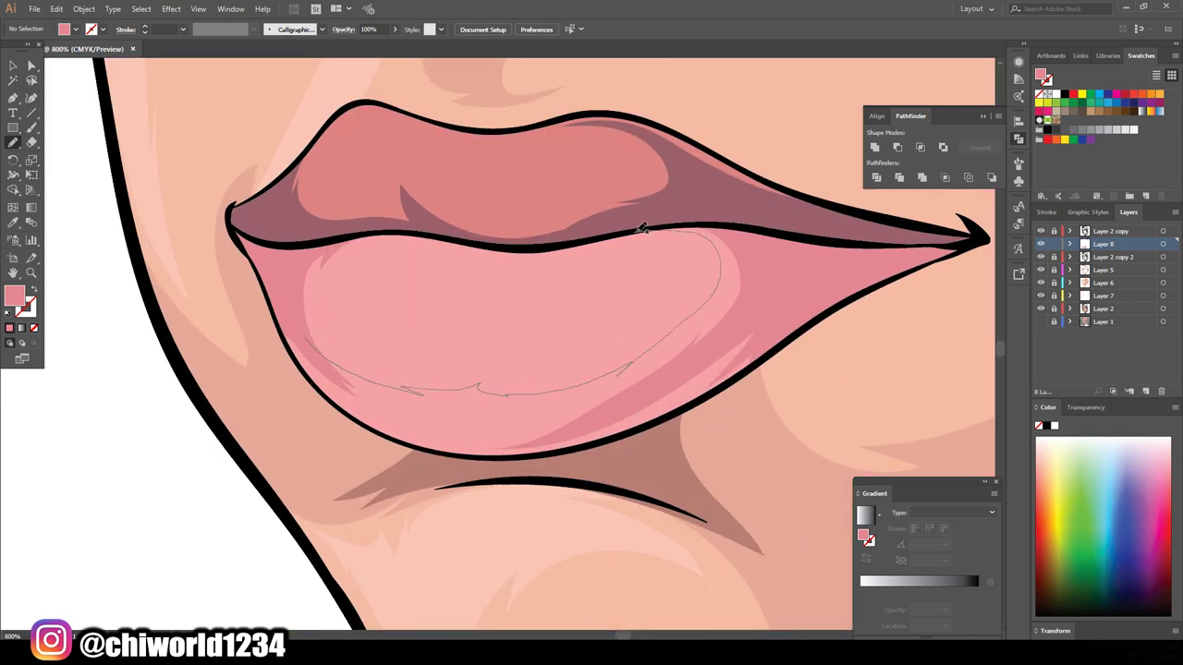
drag(746, 370, 556, 449)
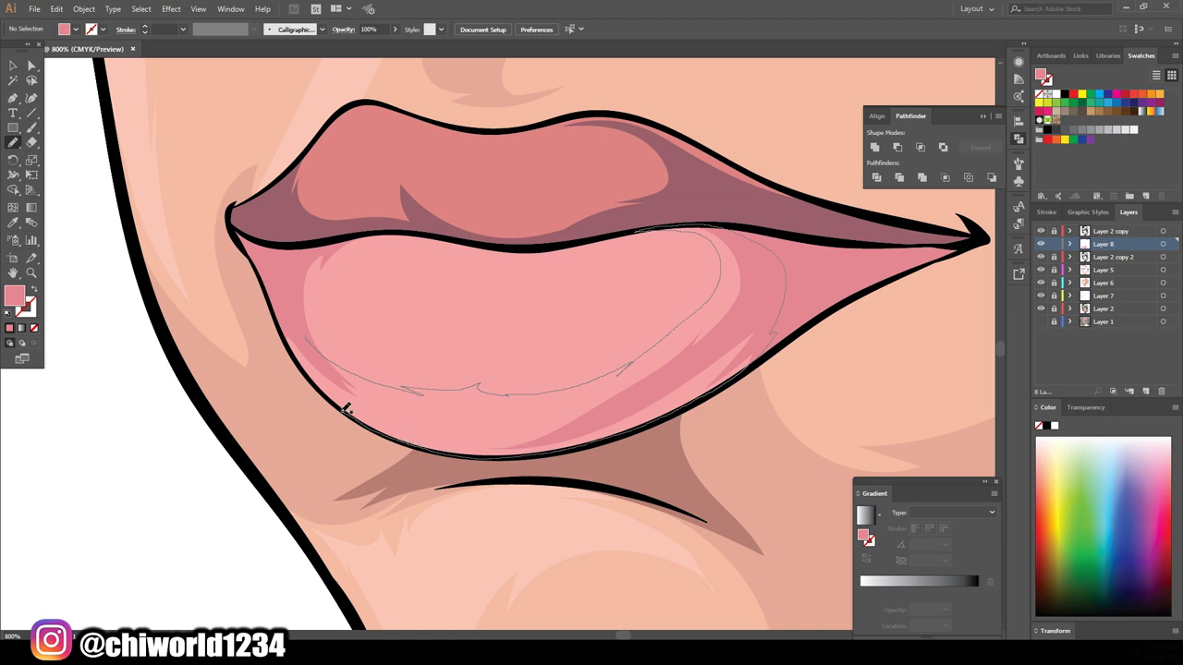
drag(288, 342, 294, 340)
key(ctrl+minus)
key(ctrl+minus)
key(ctrl+minus)
key(ctrl+minus)
key(ctrl+plus)
key(ctrl+plus)
key(ctrl+plus)
key(ctrl+minus)
key(ctrl+minus)
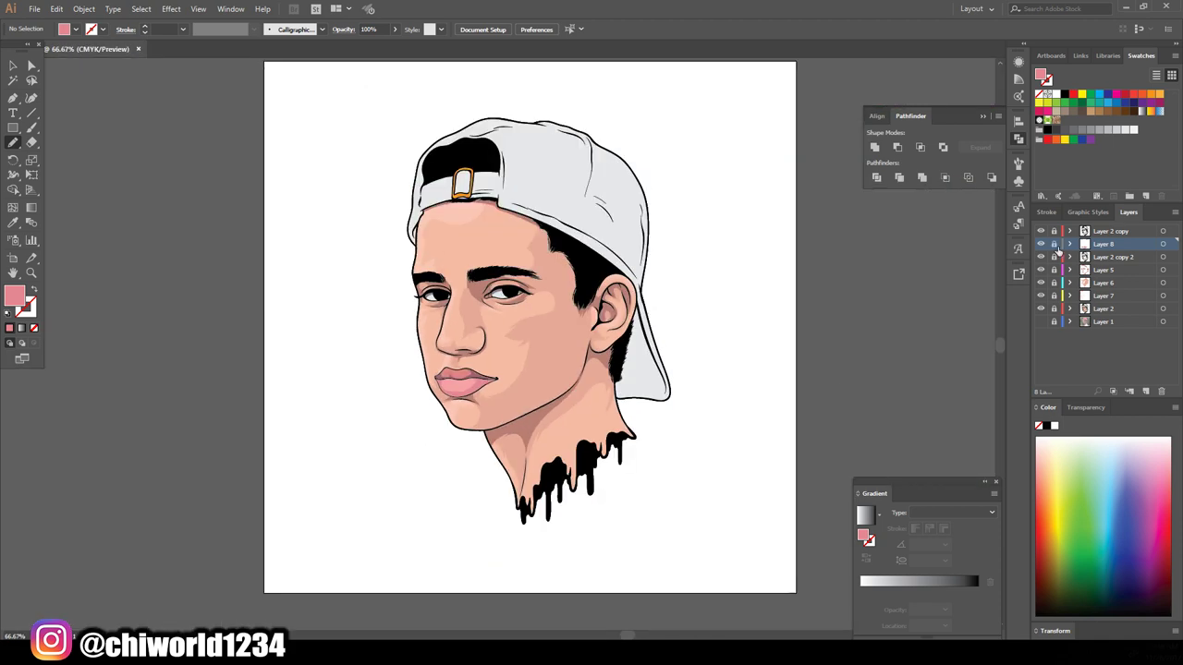
Add a little magenta to the Layer 5 skin shading via Color Balance.
key(ctrl+plus)
key(ctrl+plus)
key(ctrl+minus)
key(v)
scroll(924, 620, down, 2)
key(ctrl+plus)
key(ctrl+plus)
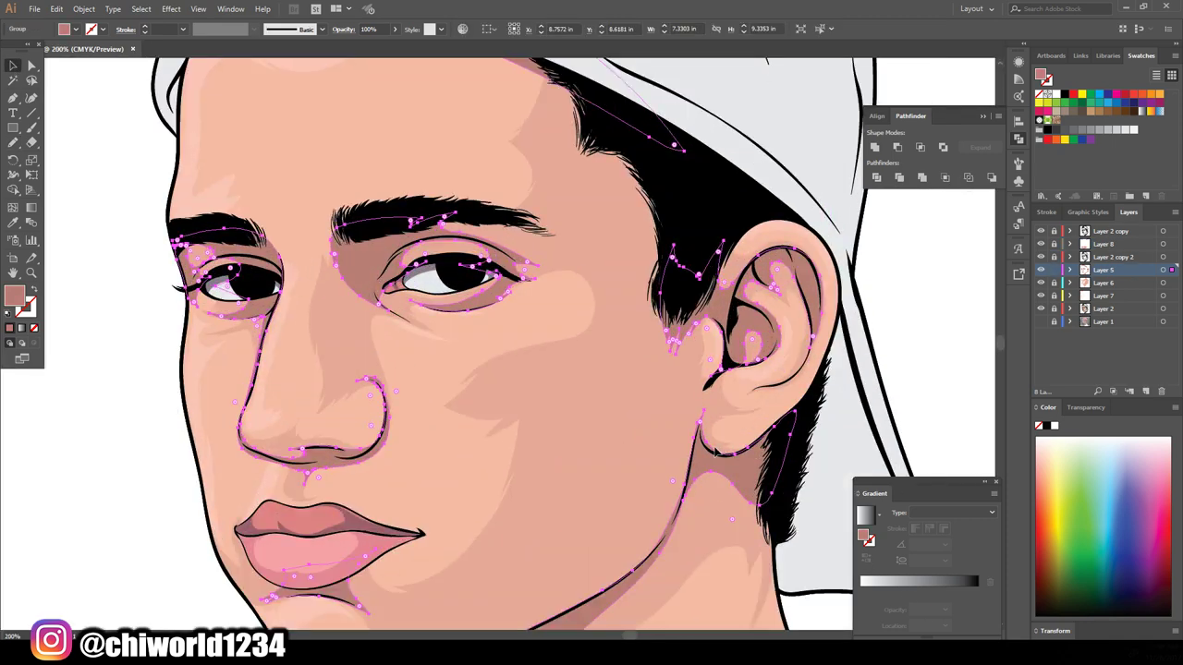
click(56, 8)
click(319, 260)
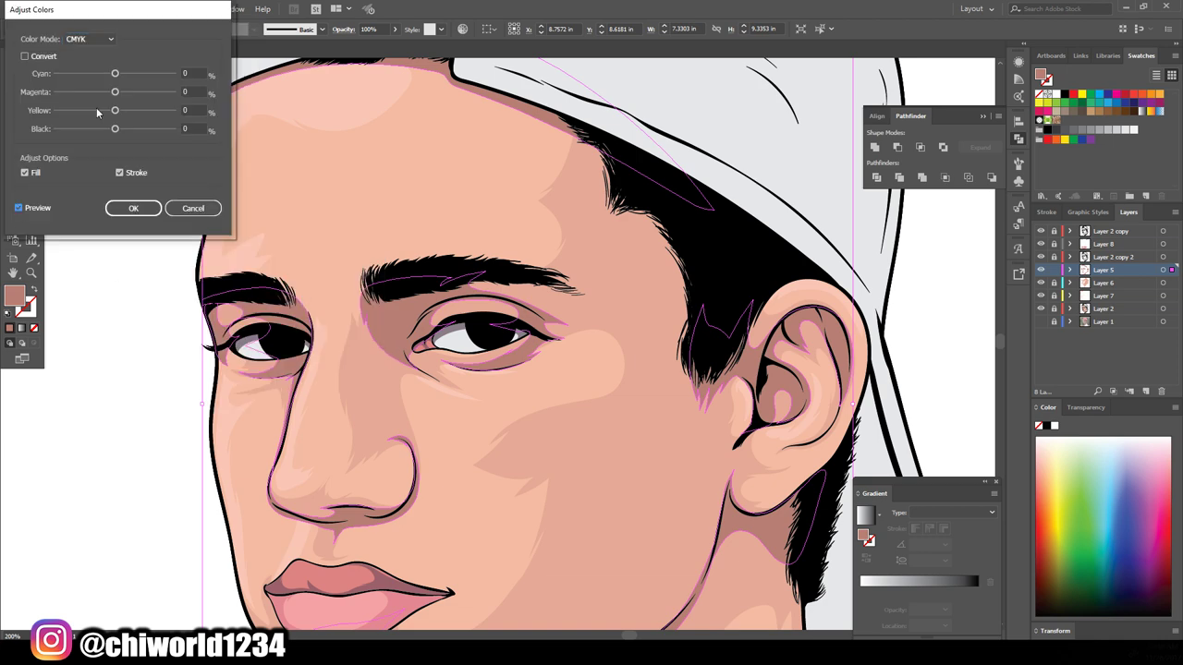
mouse_move(114, 93)
mouse_down()
mouse_move(120, 129)
mouse_move(118, 111)
mouse_up()
click(133, 208)
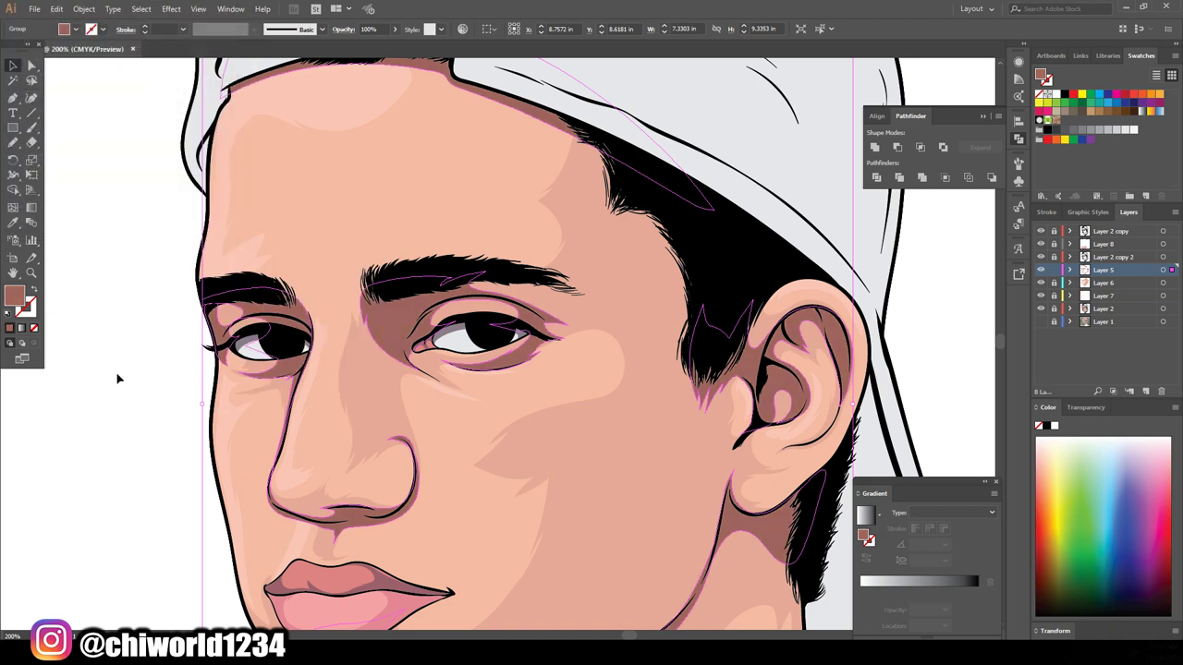
Adjust the Layer 6 shading colour balance, adding magenta and reducing black.
key(ctrl+0)
key(ctrl+plus)
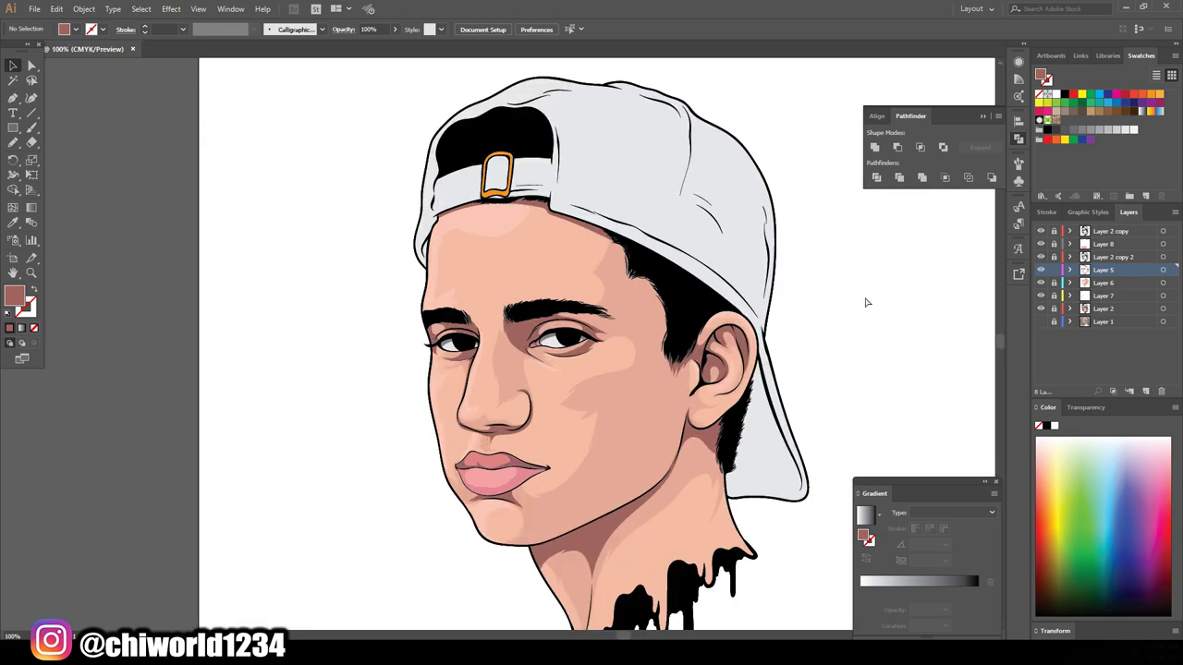
key(ctrl+plus)
key(ctrl+plus)
key(ctrl+minus)
key(ctrl+minus)
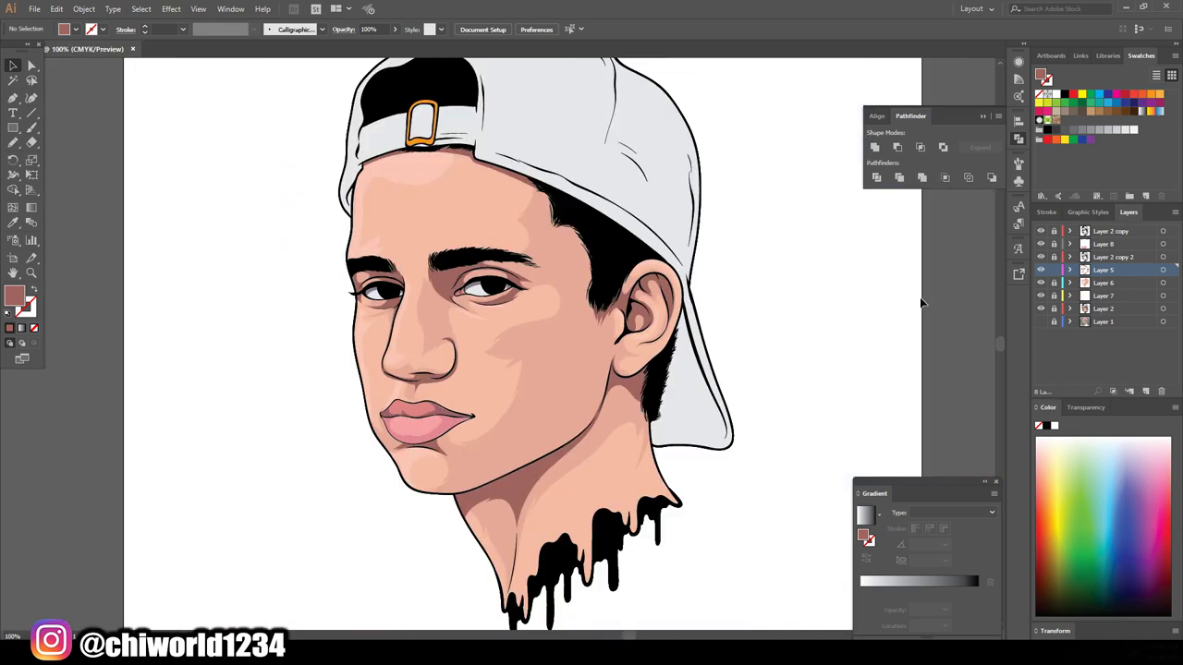
key(ctrl+minus)
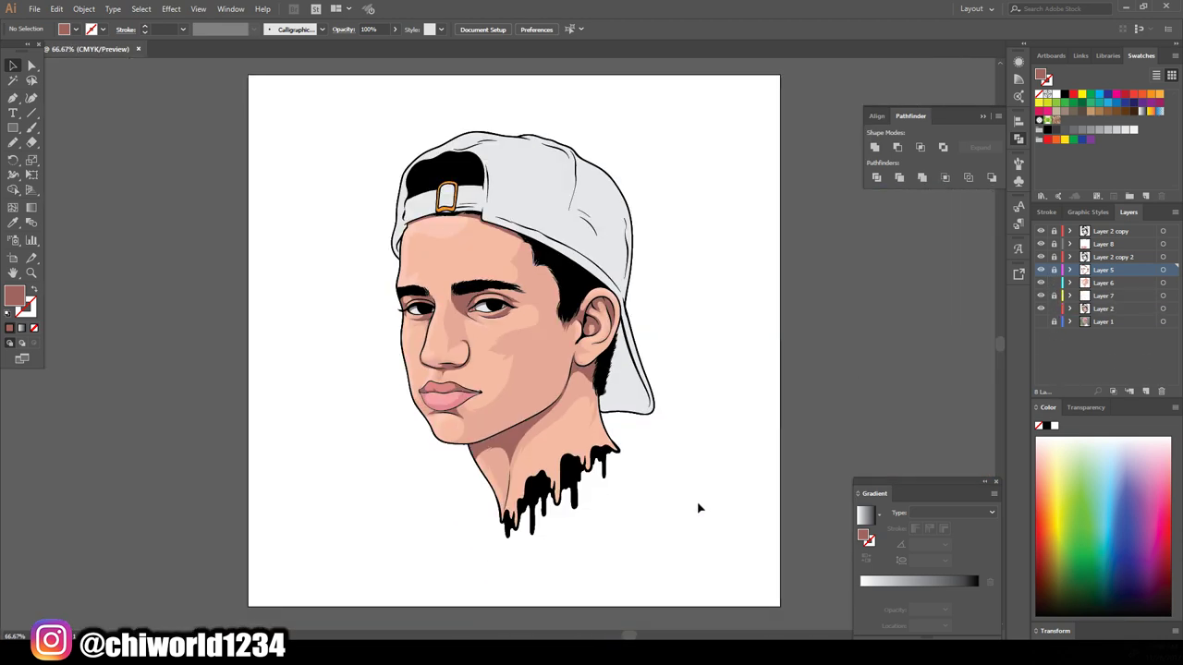
key(ctrl+a)
key(ctrl+plus)
key(ctrl+plus)
key(ctrl+plus)
click(57, 8)
click(277, 222)
drag(115, 110, 116, 110)
drag(115, 92, 115, 95)
drag(113, 135, 109, 134)
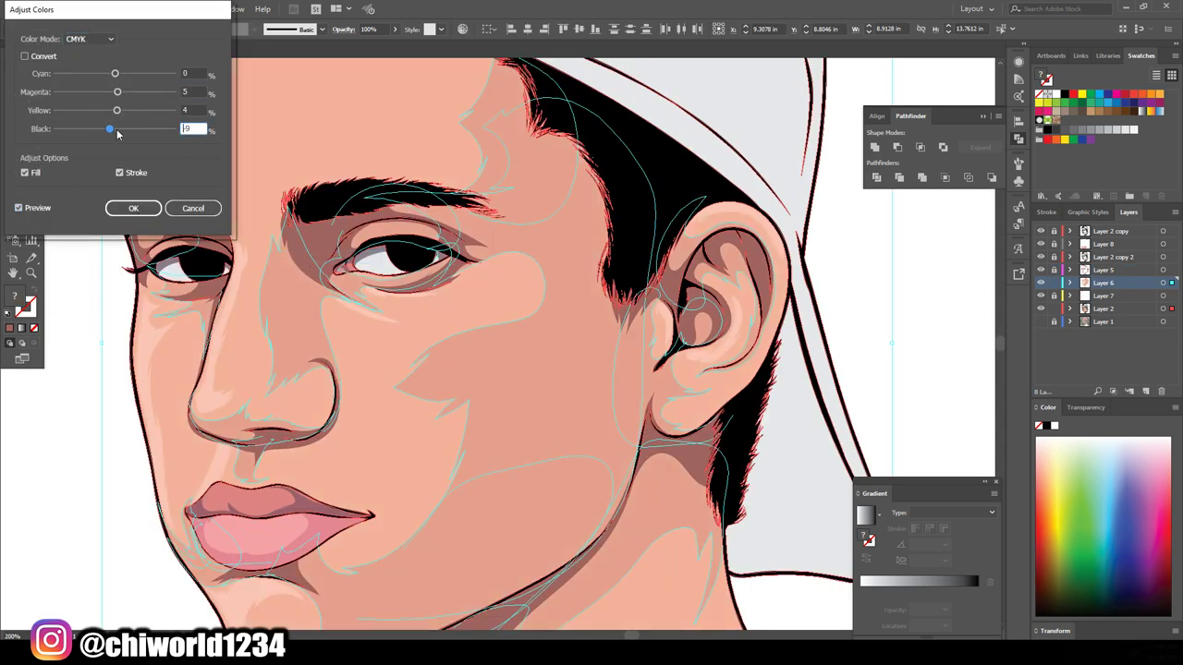
click(133, 207)
Deselect the artwork and add a new layer for the cap shadows.
key(ctrl+0)
click(162, 273)
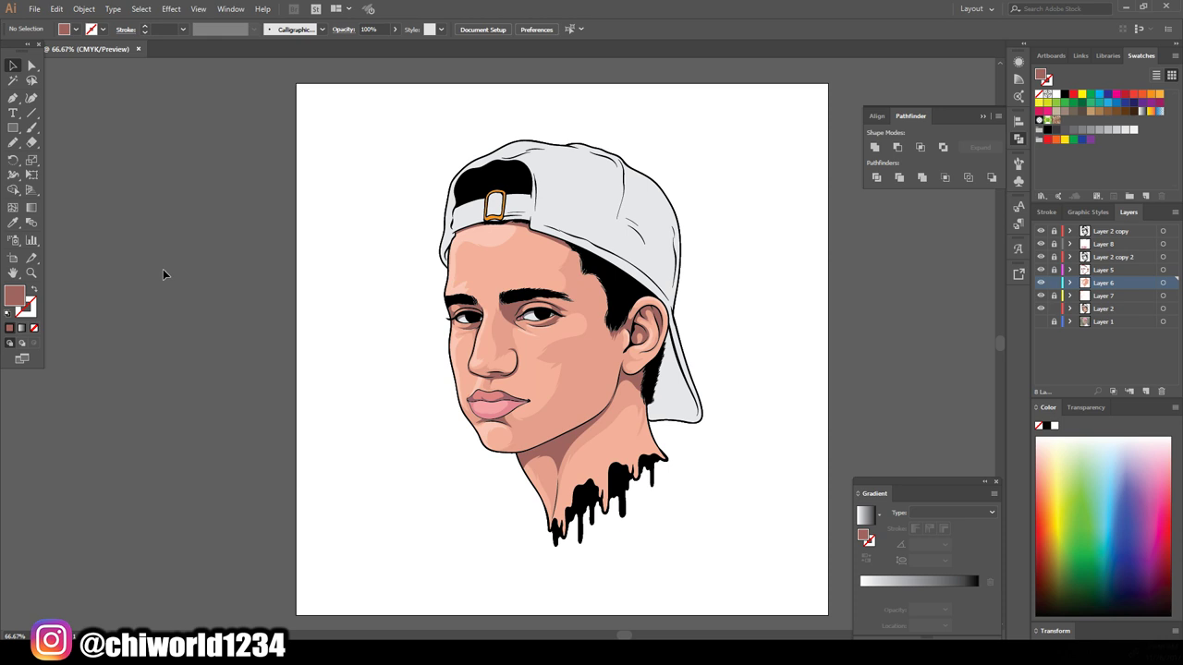
scroll(257, 386, up, 3)
scroll(555, 351, down, 1)
scroll(845, 348, down, 2)
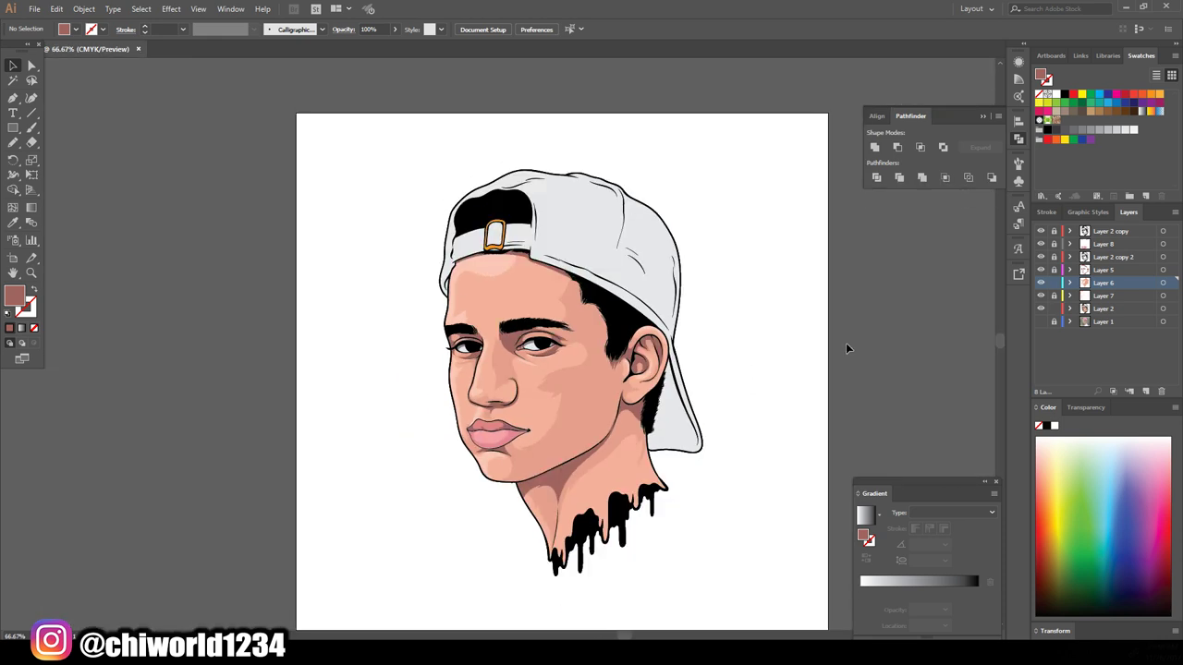
key(ctrl+=)
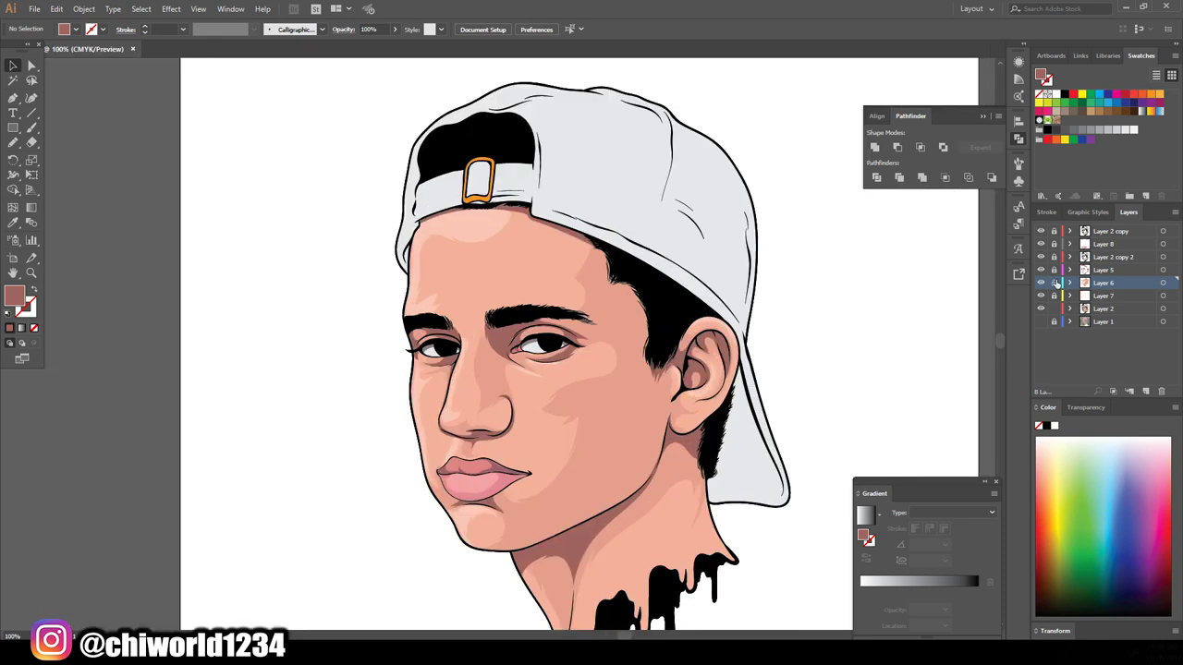
click(1144, 392)
Move the new layer near the top and set a dark violet fill colour.
drag(1090, 283, 1085, 248)
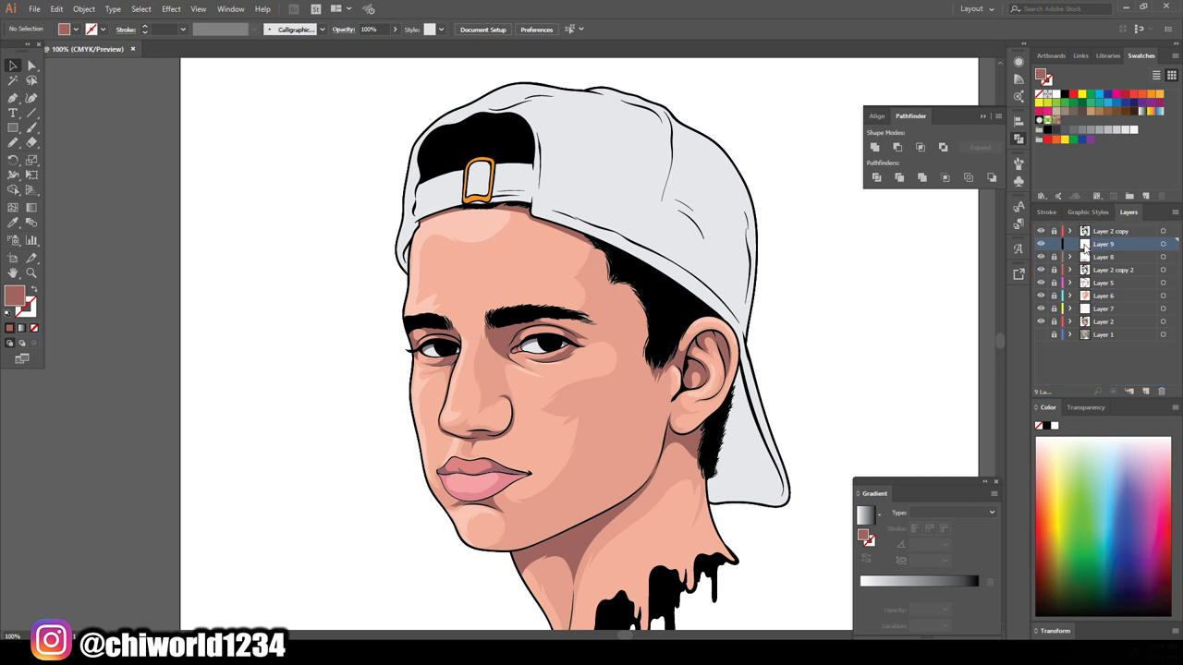
click(14, 223)
double_click(14, 294)
click(45, 158)
click(189, 78)
click(306, 48)
Paint dark violet shadows below the ear and across the cap strap.
key(b)
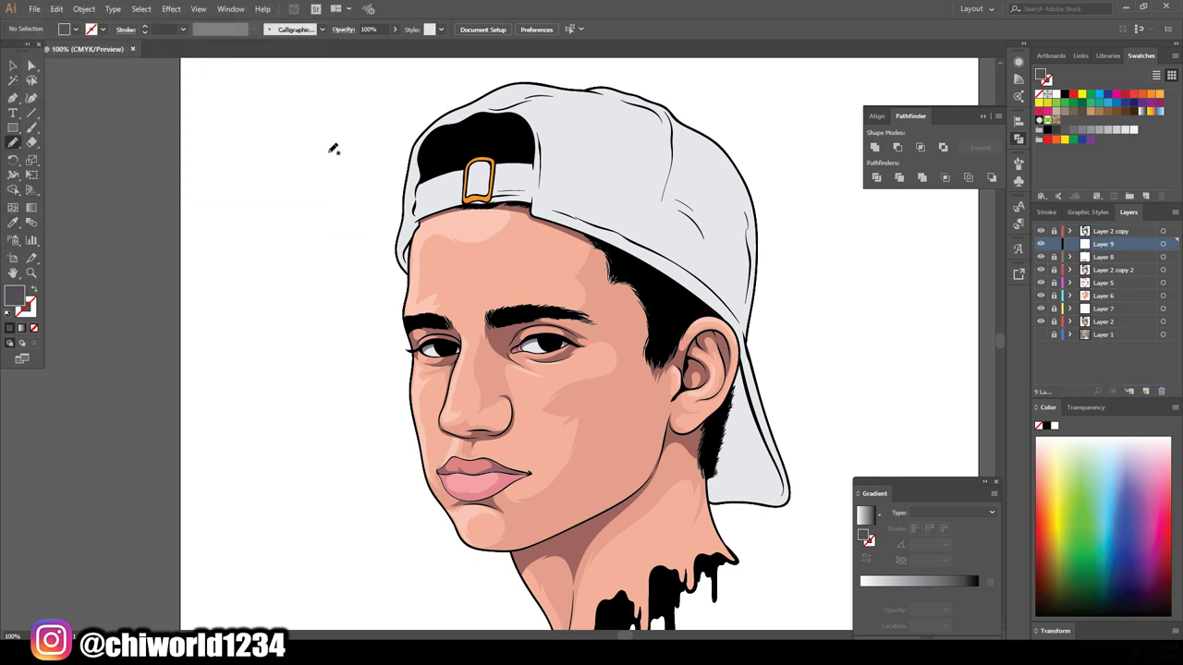
scroll(606, 237, right, 5)
key(ctrl+equal)
key(ctrl+equal)
key(ctrl+equal)
scroll(400, 425, up, 1)
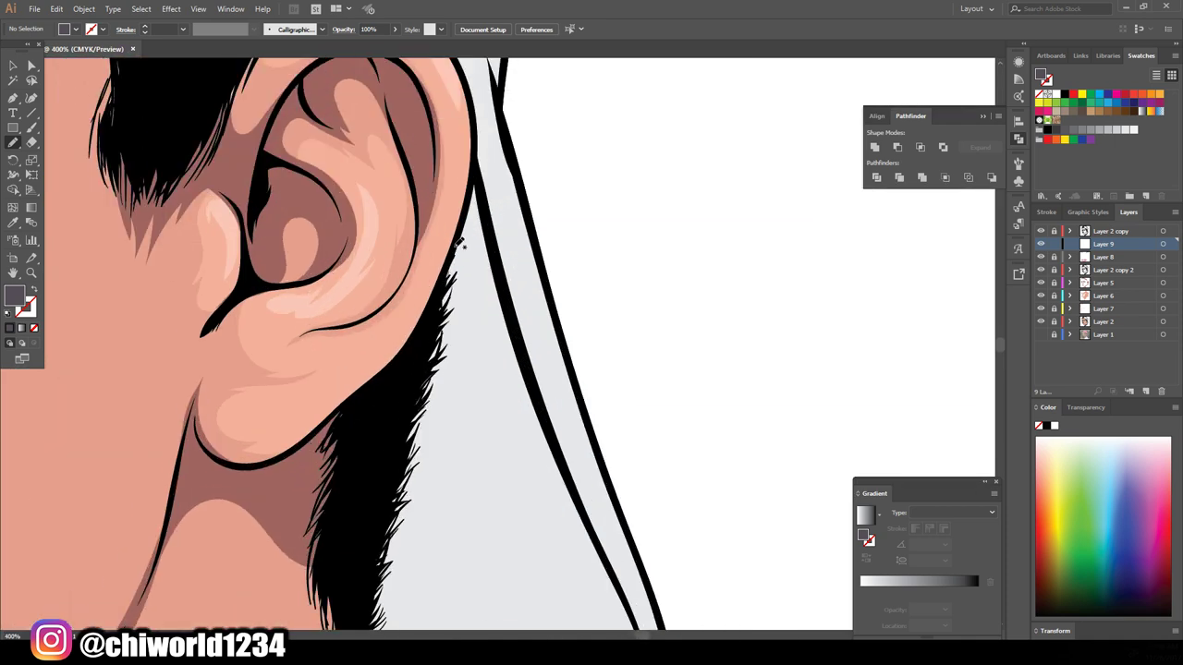
drag(606, 546, 416, 445)
key(ctrl+minus)
key(ctrl+minus)
key(ctrl+minus)
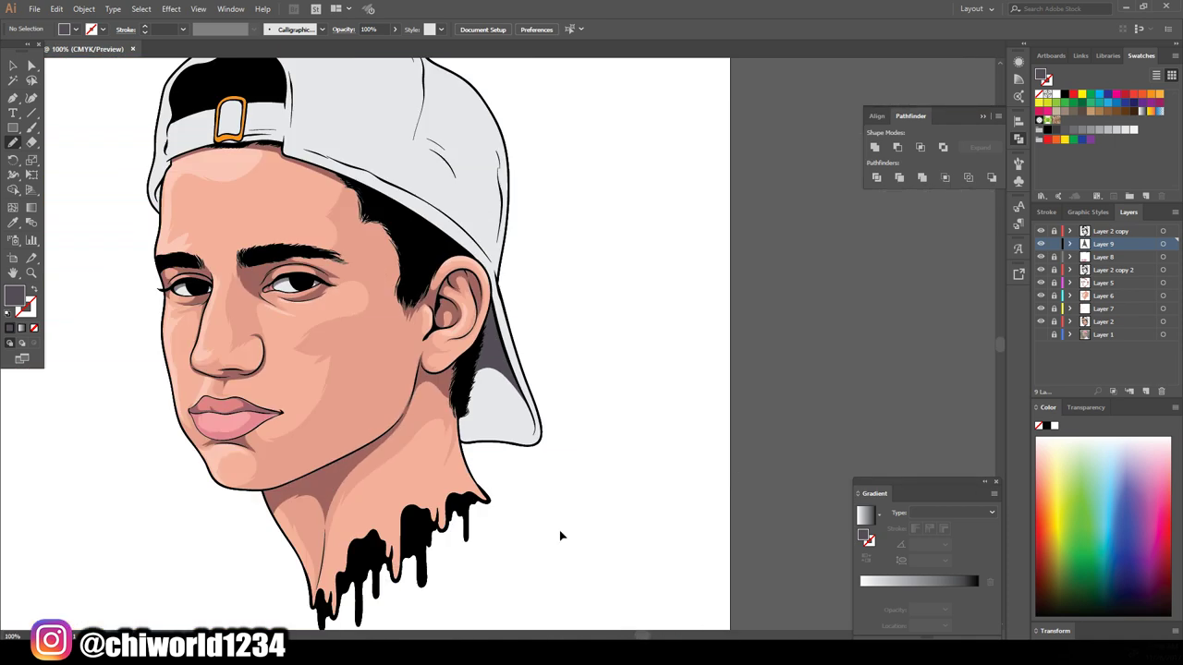
key(ctrl+equal)
key(ctrl+equal)
key(ctrl+equal)
key(ctrl+equal)
key(ctrl+equal)
key(ctrl+equal)
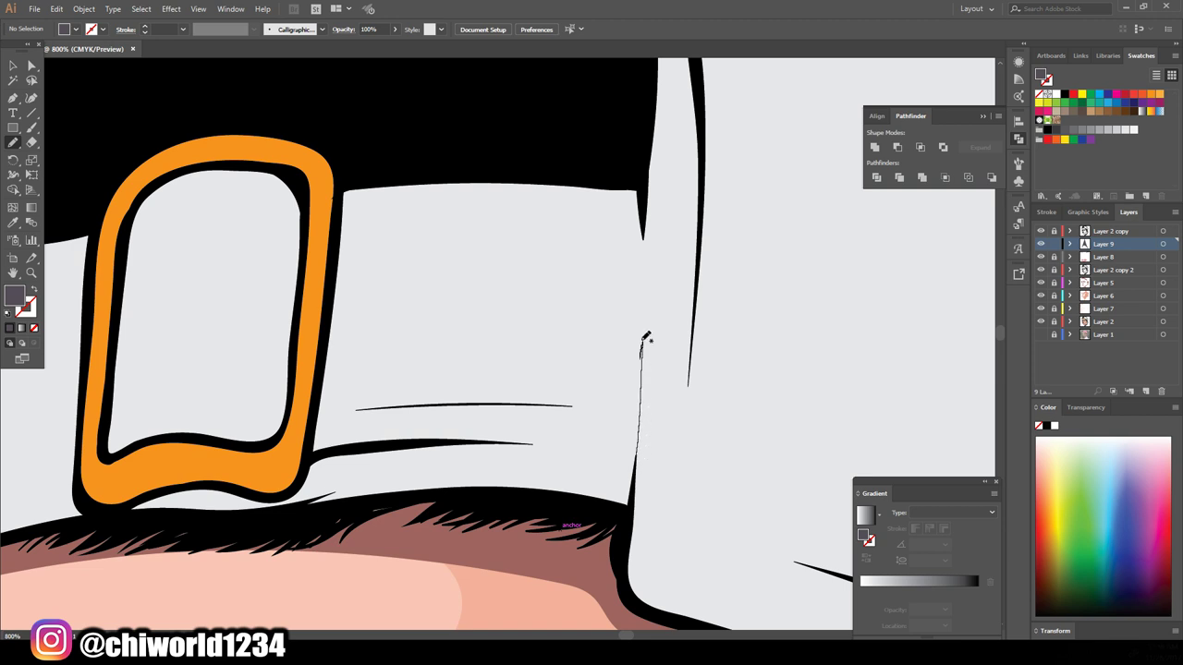
drag(578, 188, 450, 200)
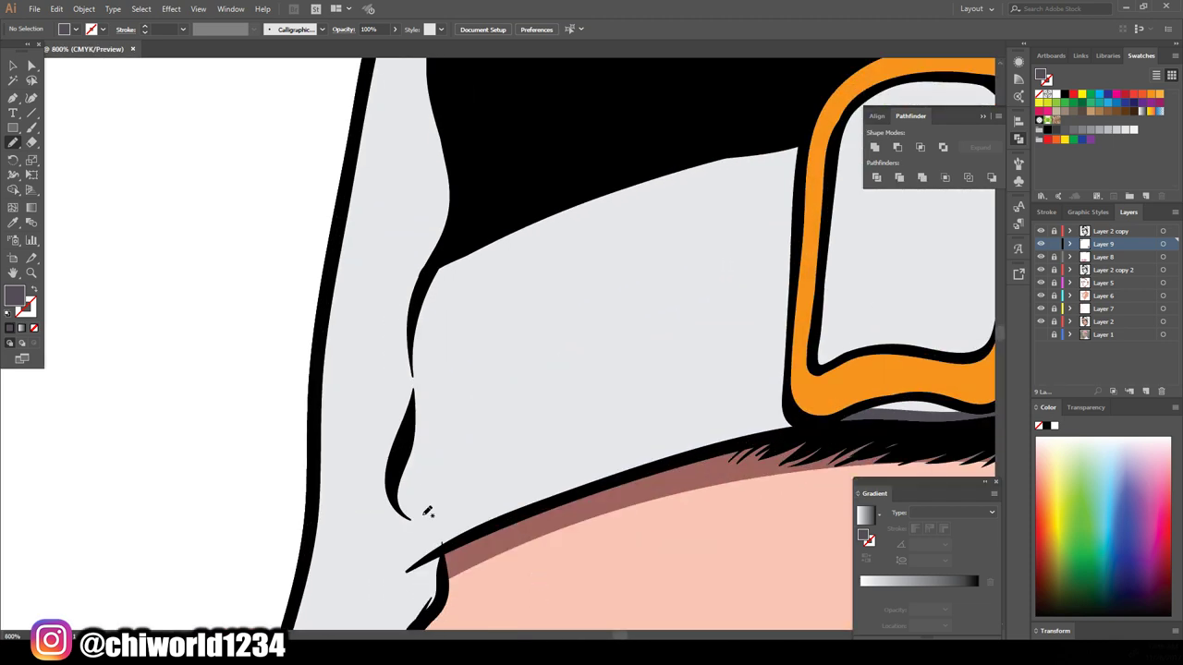
Paint dark violet shadows along the cap edge, its side and over the hair.
scroll(537, 600, down, 2)
mouse_move(406, 449)
mouse_down()
mouse_move(407, 195)
mouse_move(398, 488)
mouse_move(291, 479)
mouse_up()
key(ctrl+equal)
scroll(410, 554, down, 10)
scroll(409, 555, up, 5)
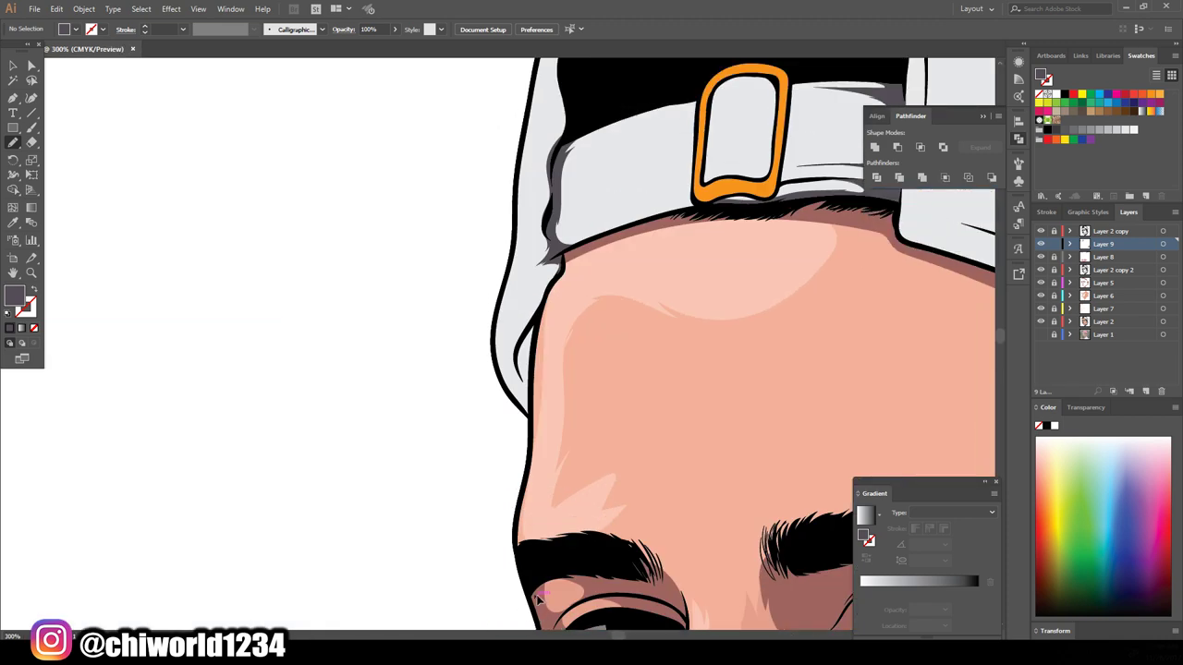
scroll(409, 554, up, 4)
drag(409, 554, 452, 397)
scroll(537, 559, down, 5)
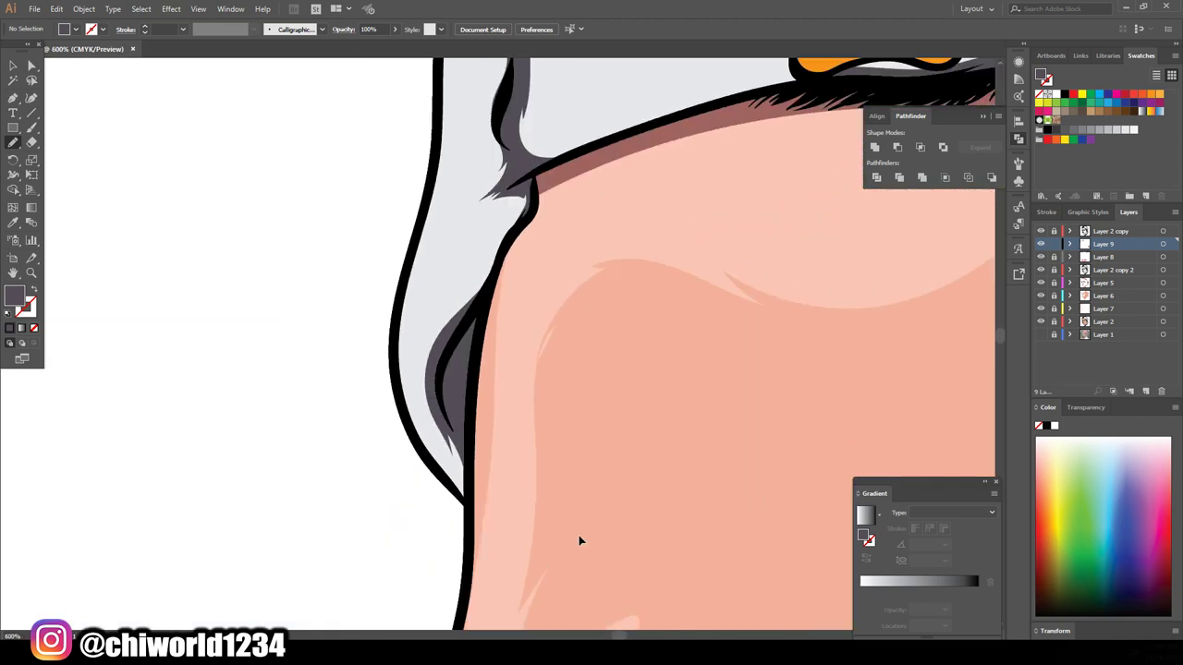
scroll(538, 559, down, 5)
scroll(673, 450, up, 5)
scroll(673, 451, up, 3)
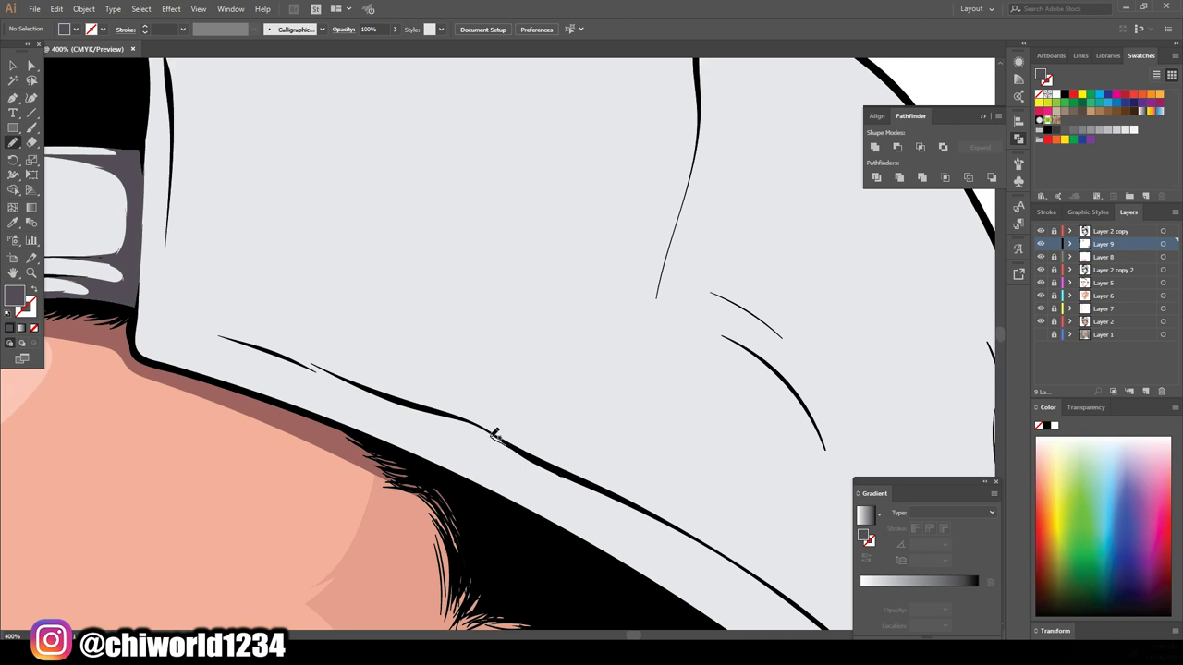
mouse_move(225, 315)
mouse_down()
mouse_move(517, 422)
mouse_move(675, 524)
mouse_up()
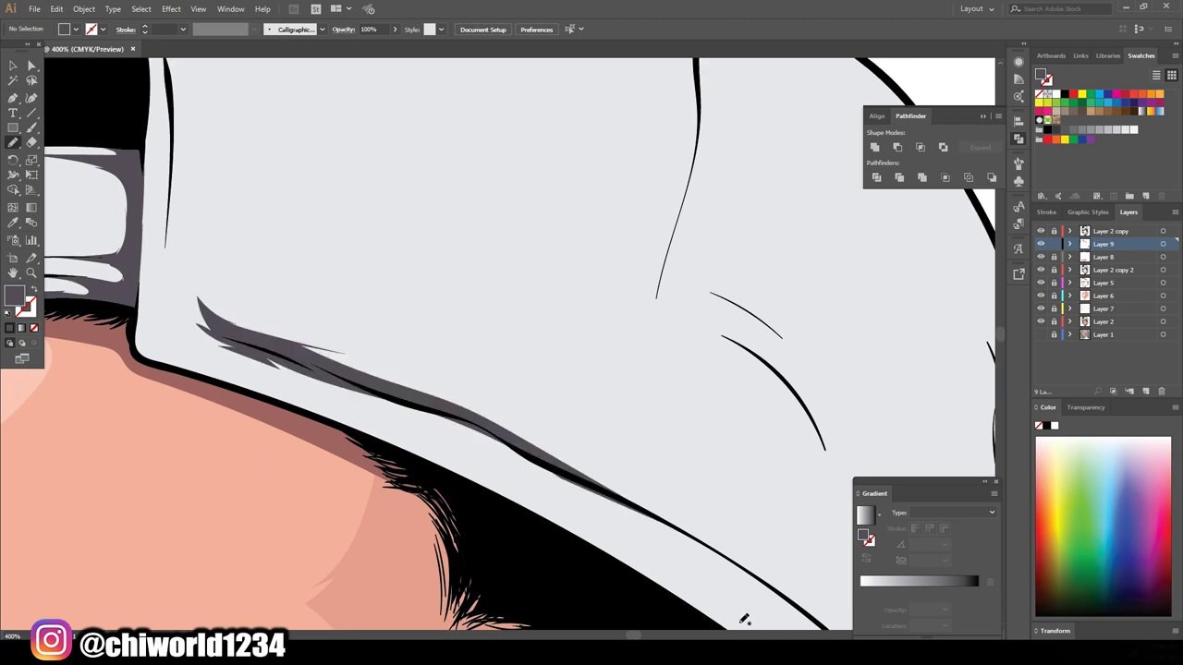
scroll(739, 577, down, 5)
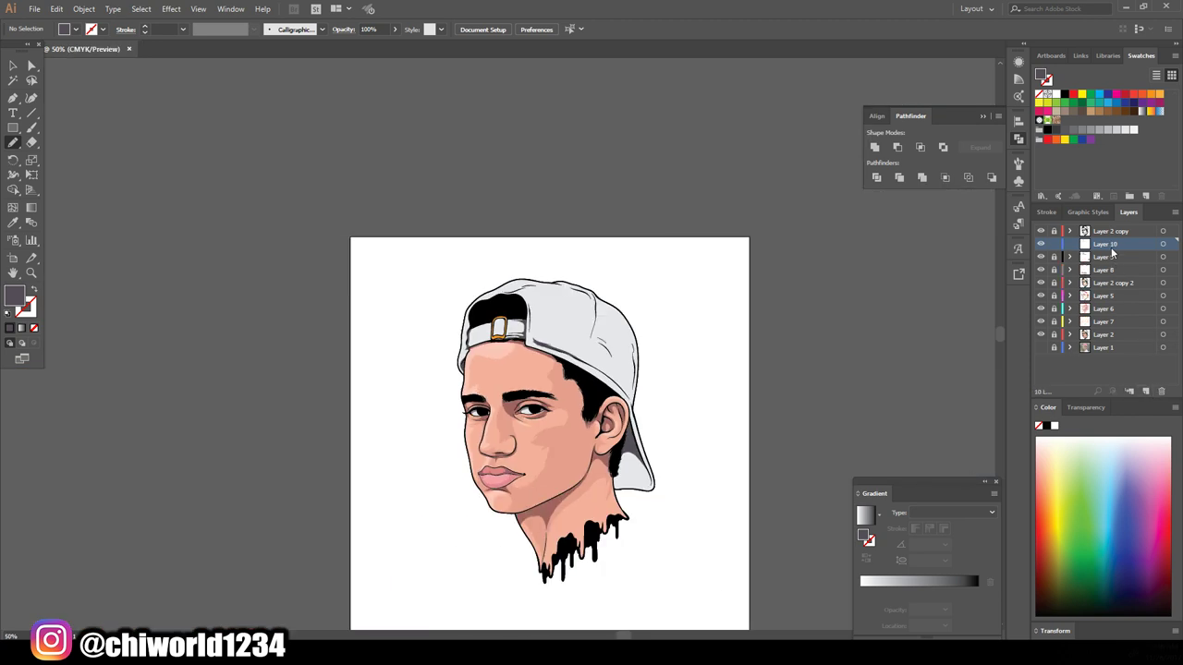
On another new layer, paint light grey-violet shading on the strap left of the buckle.
click(1145, 391)
double_click(23, 303)
key(Return)
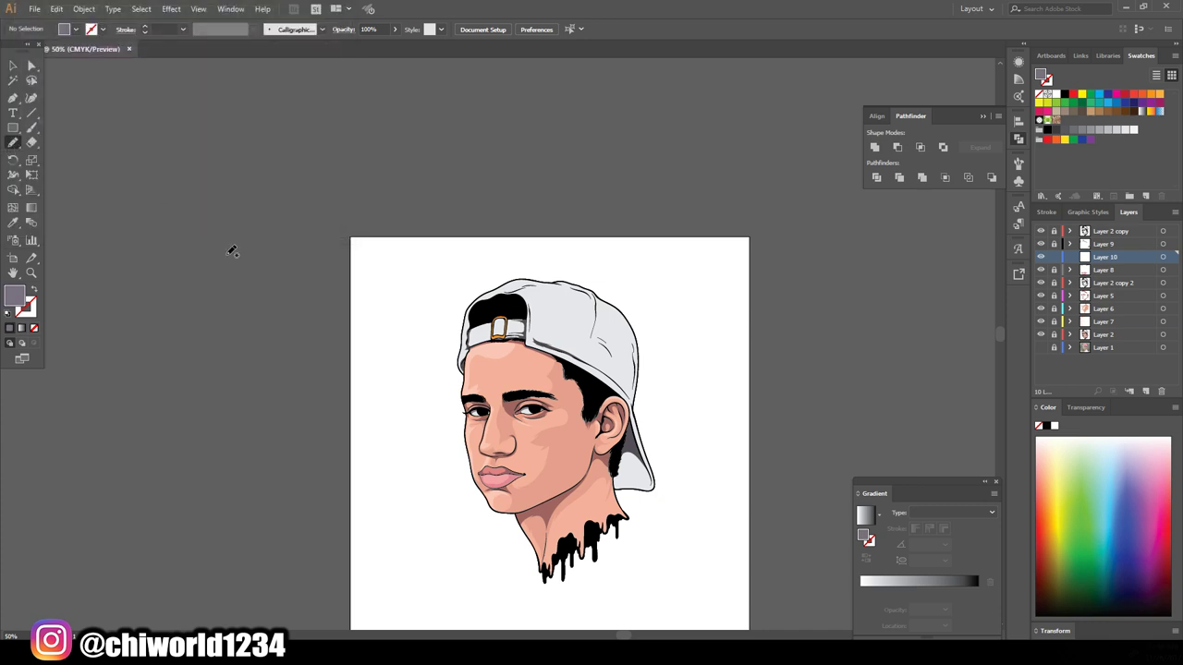
scroll(401, 317, up, 5)
scroll(401, 308, up, 2)
mouse_move(250, 393)
mouse_down()
mouse_move(524, 375)
mouse_move(327, 406)
mouse_up()
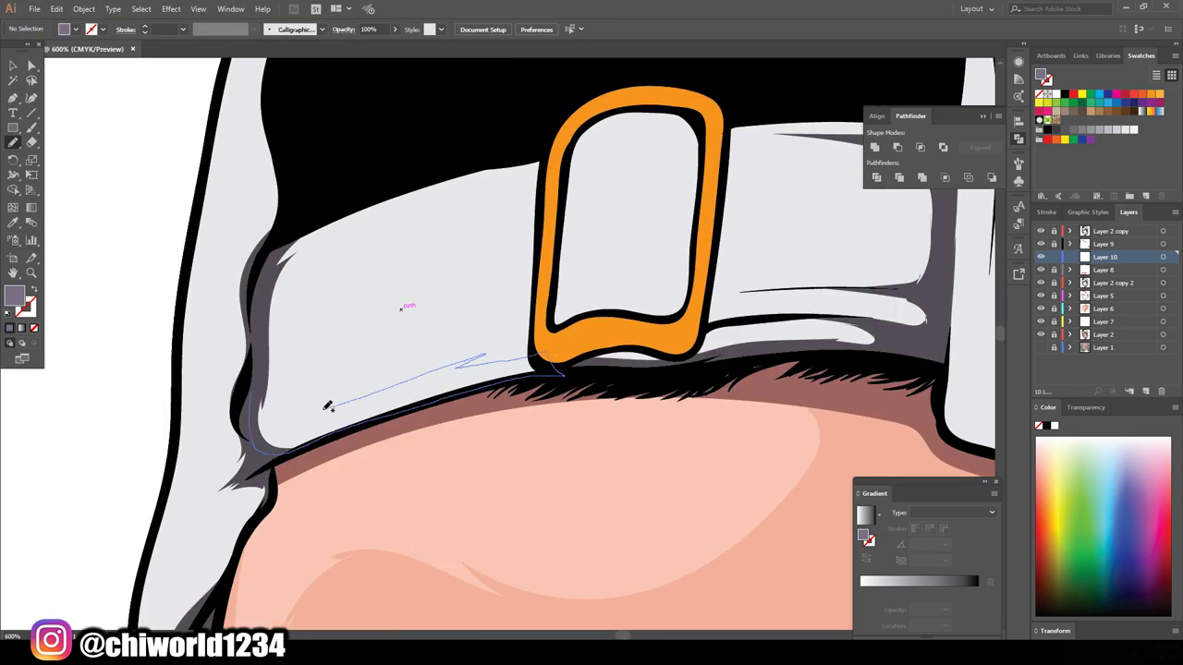
drag(354, 277, 354, 281)
scroll(320, 499, down, 3)
scroll(319, 499, up, 2)
Adjust the strap shading shape's fill colour and deselect it.
click(13, 64)
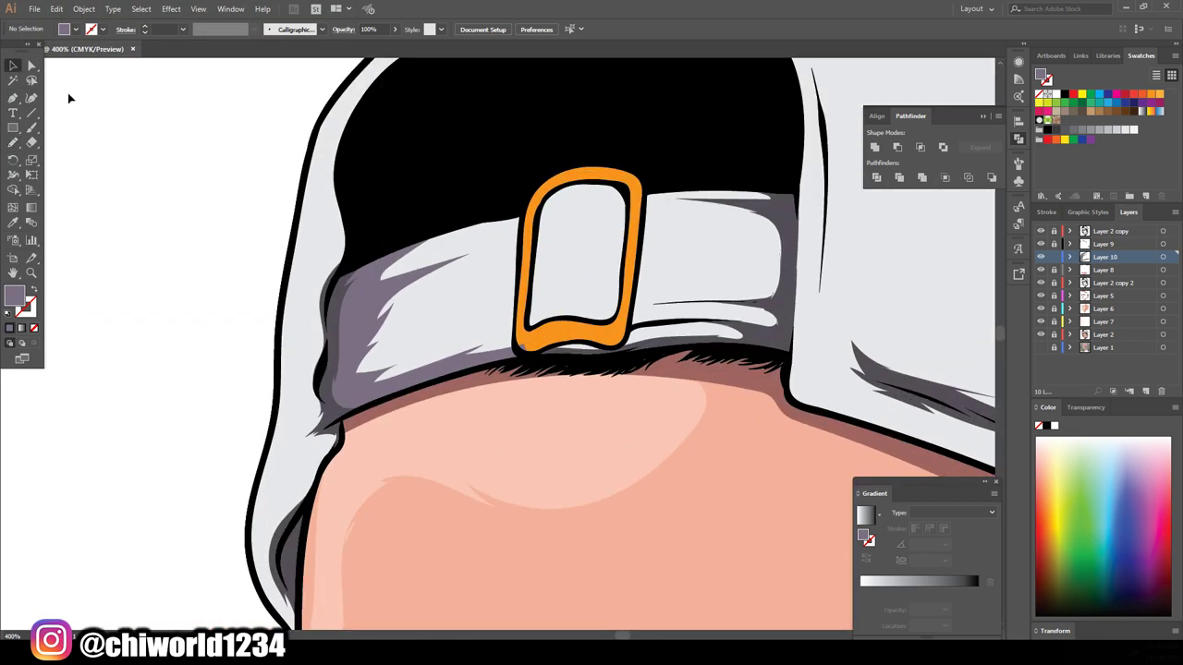
double_click(14, 294)
key(Return)
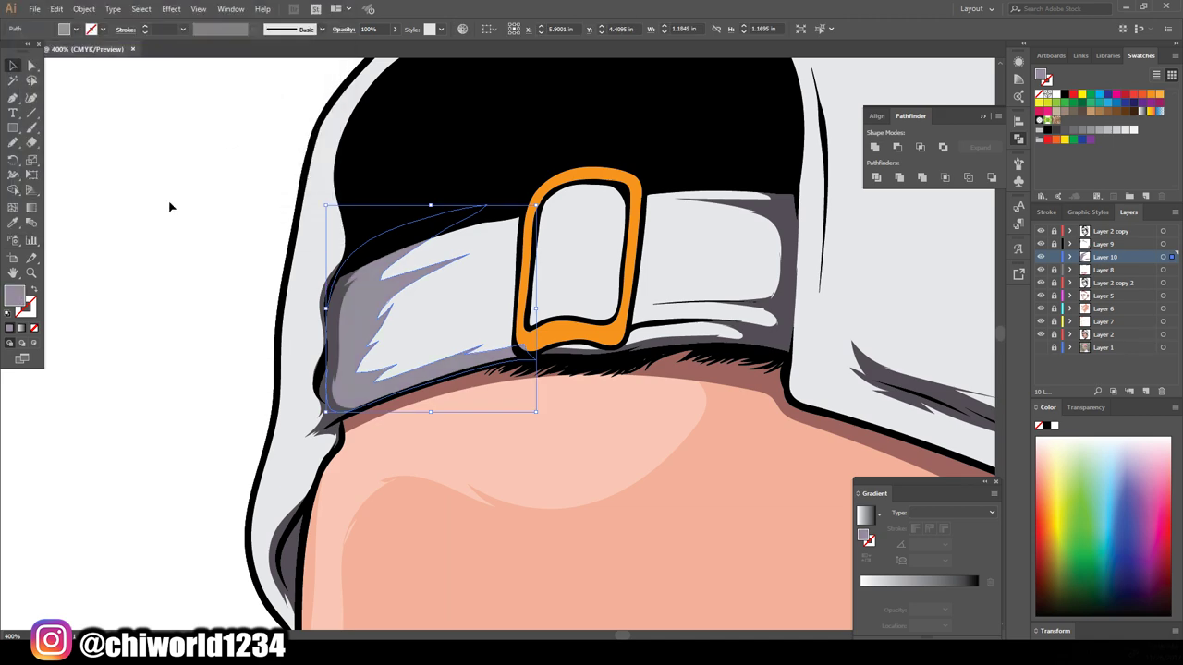
click(169, 206)
key(ctrl+0)
Paint soft grey shading along the brim edges and the cap behind the neck.
key(ctrl+plus)
key(b)
key(ctrl+plus)
key(ctrl+plus)
key(ctrl+plus)
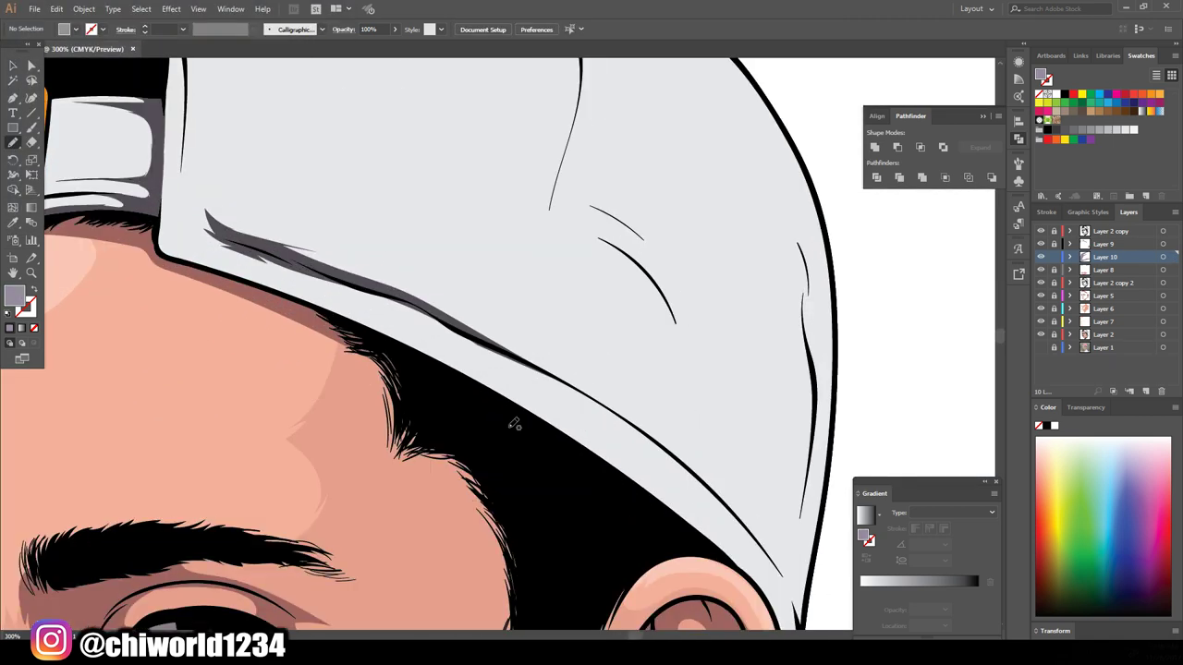
drag(794, 616, 564, 385)
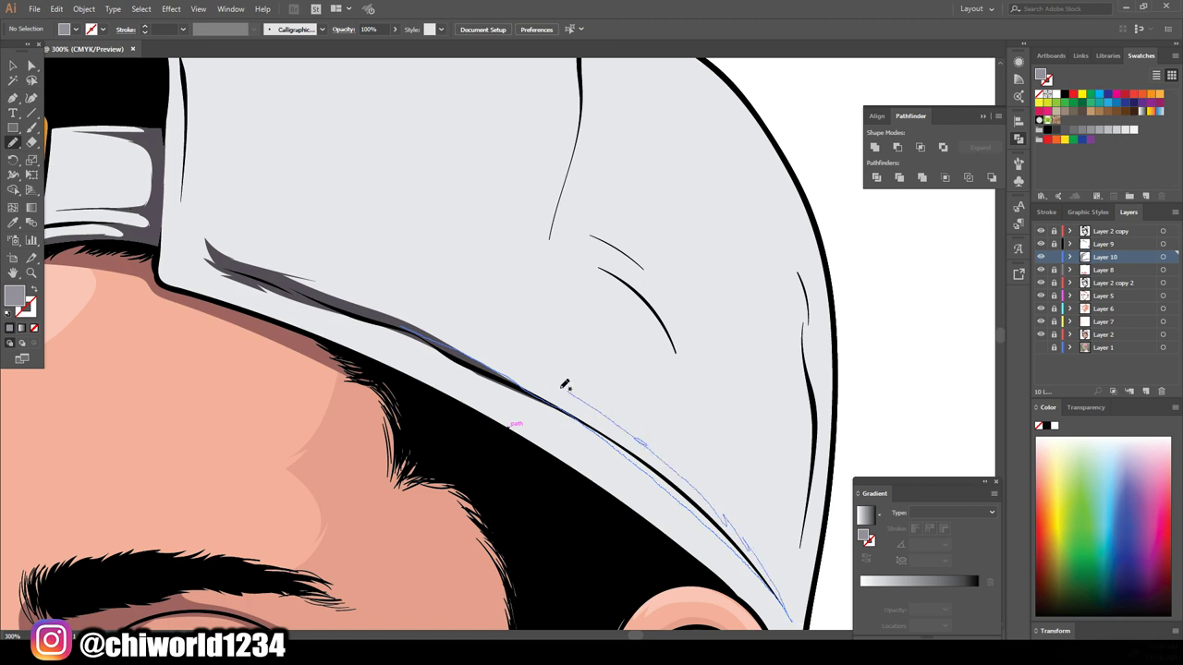
key(ctrl+minus)
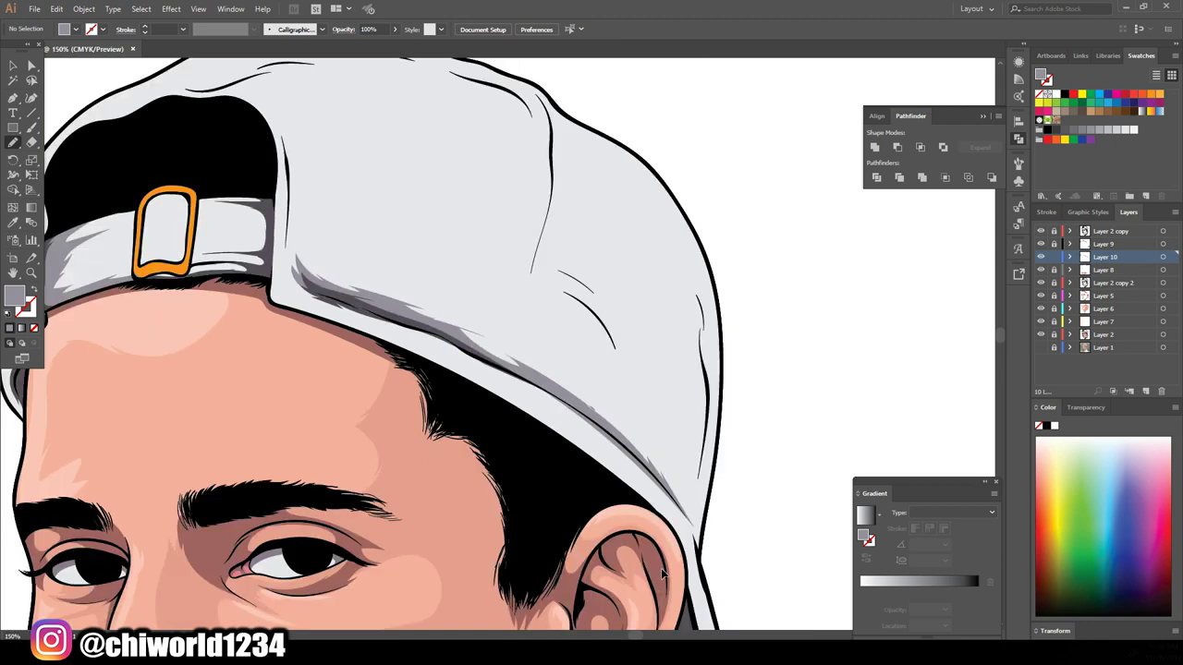
scroll(671, 544, down, 5)
key(ctrl+plus)
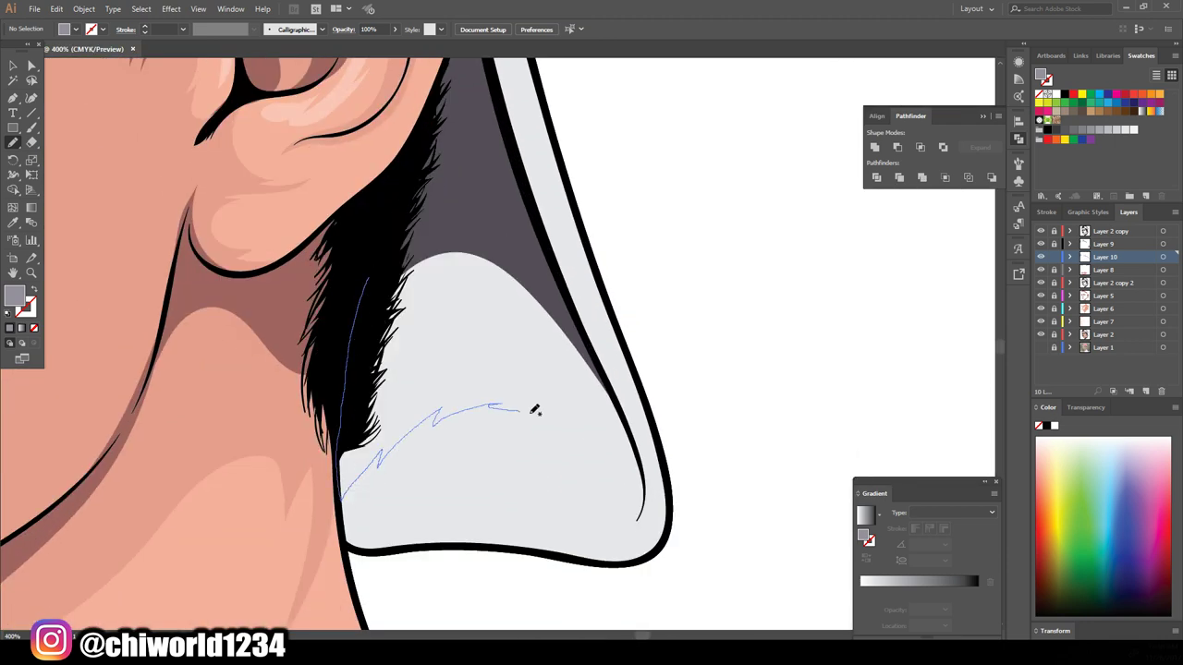
drag(643, 524, 529, 195)
key(ctrl+minus)
key(ctrl+minus)
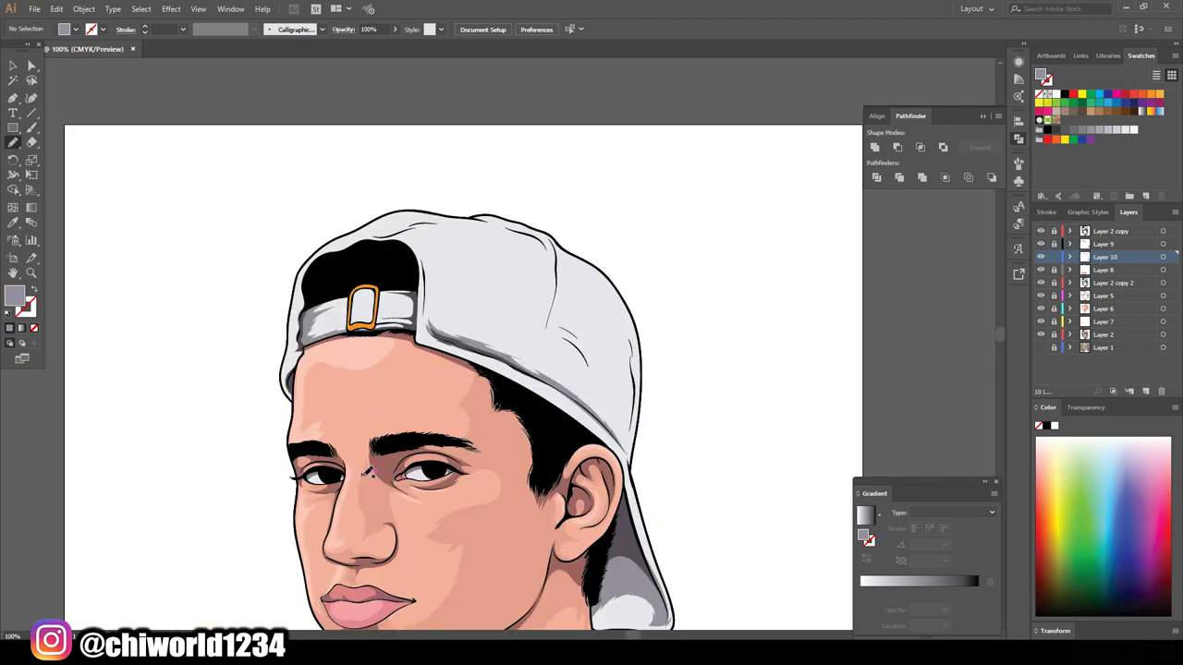
key(ctrl+plus)
key(ctrl+plus)
scroll(365, 478, down, 2)
mouse_move(720, 397)
mouse_down()
mouse_move(674, 305)
mouse_move(679, 314)
mouse_up()
key(ctrl+minus)
key(ctrl+minus)
Shade the cap opening, folds and crown top, then add a layer for skin highlights.
key(ctrl+plus)
key(ctrl+plus)
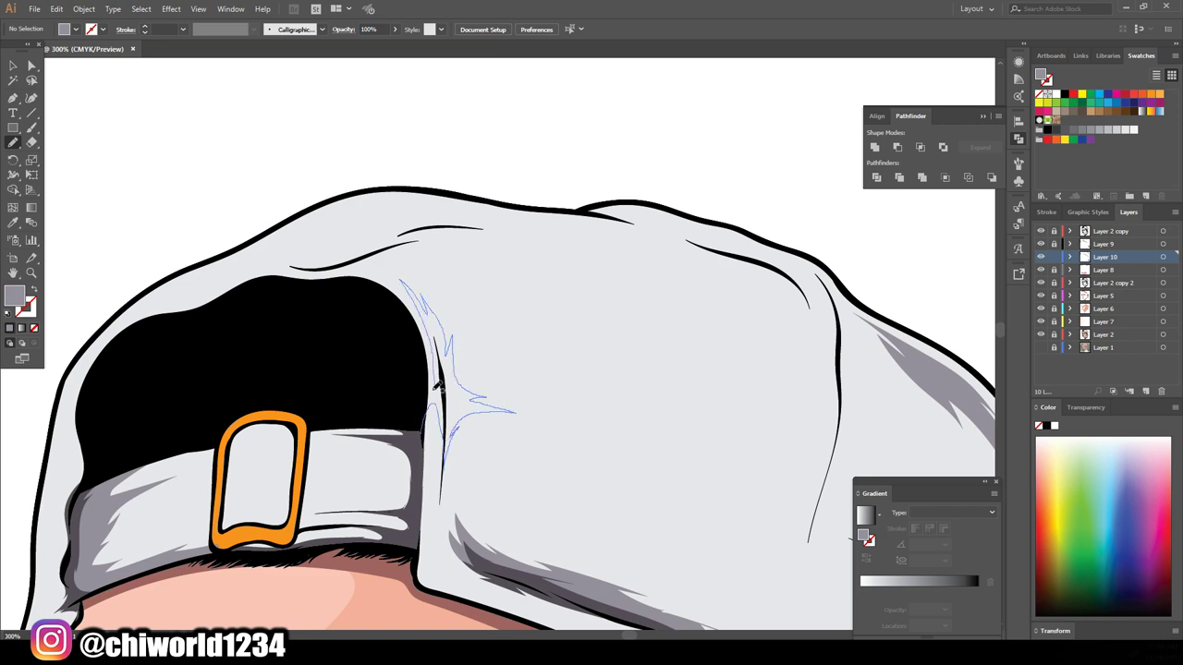
drag(439, 369, 441, 373)
key(ctrl+minus)
key(ctrl+minus)
key(ctrl+plus)
key(ctrl+plus)
key(ctrl+plus)
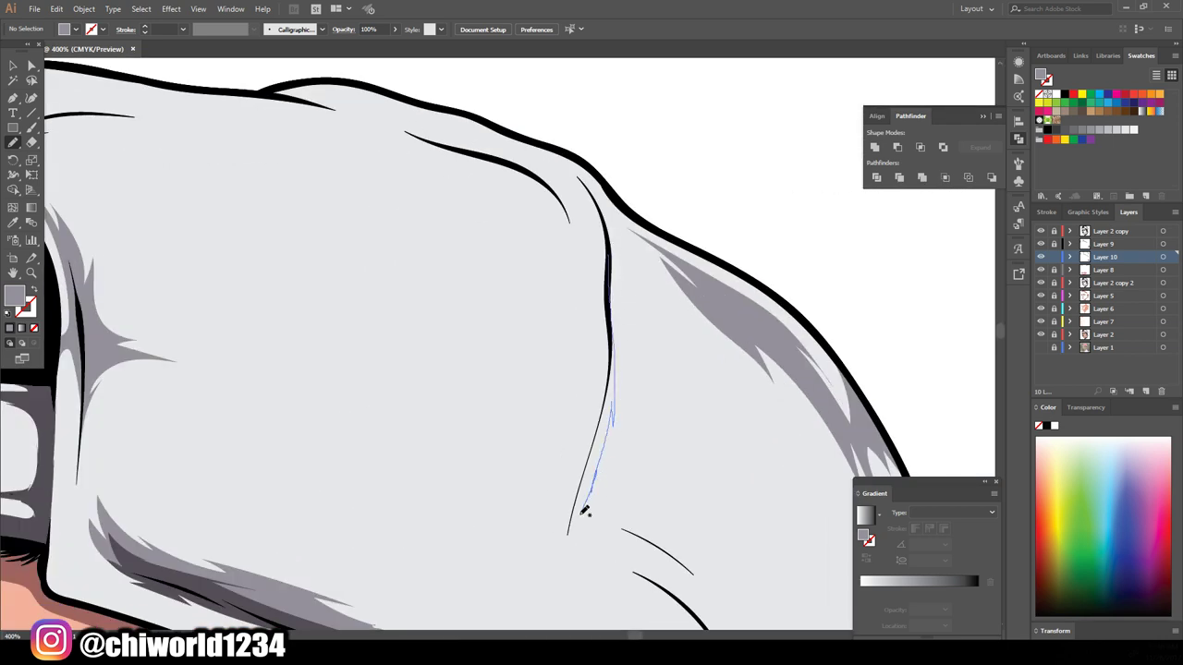
drag(606, 263, 606, 265)
key(ctrl+minus)
key(ctrl+minus)
key(ctrl+plus)
key(ctrl+plus)
drag(307, 342, 365, 309)
drag(599, 261, 399, 250)
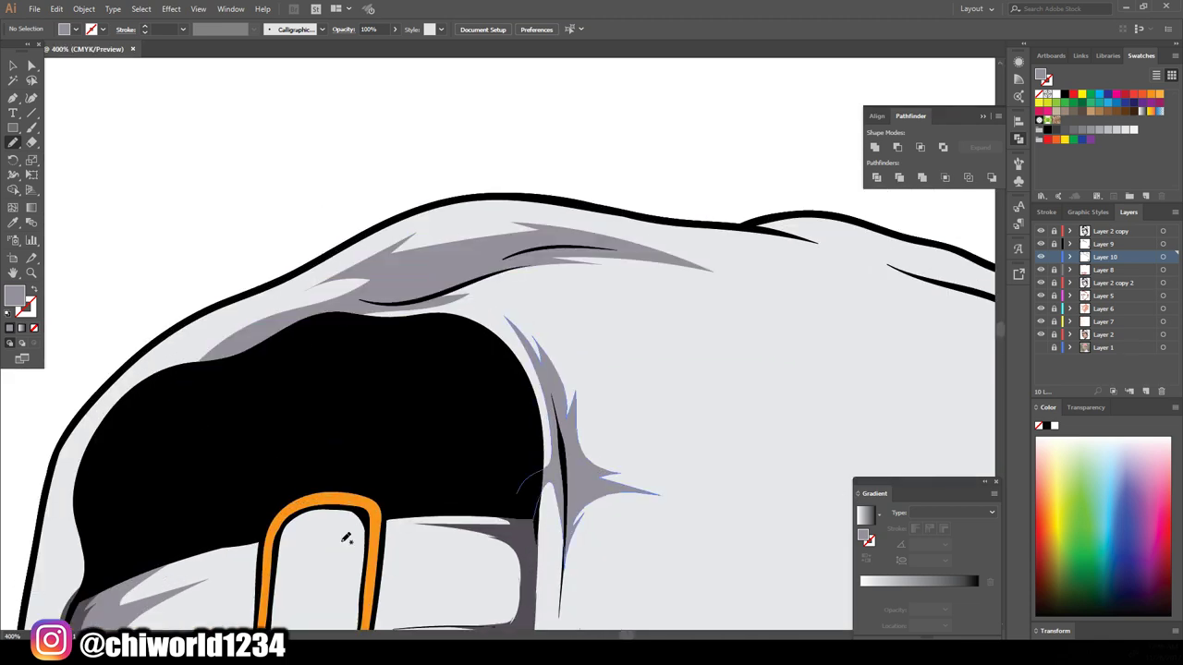
key(ctrl+minus)
key(ctrl+minus)
key(ctrl+minus)
key(ctrl+plus)
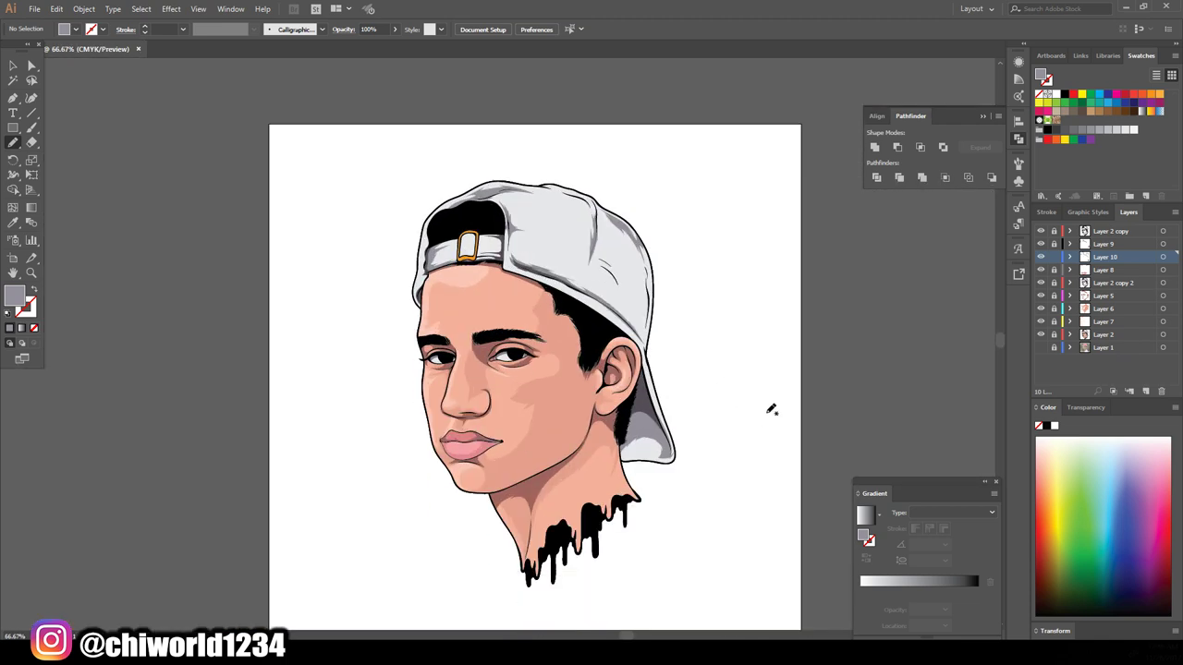
click(1133, 386)
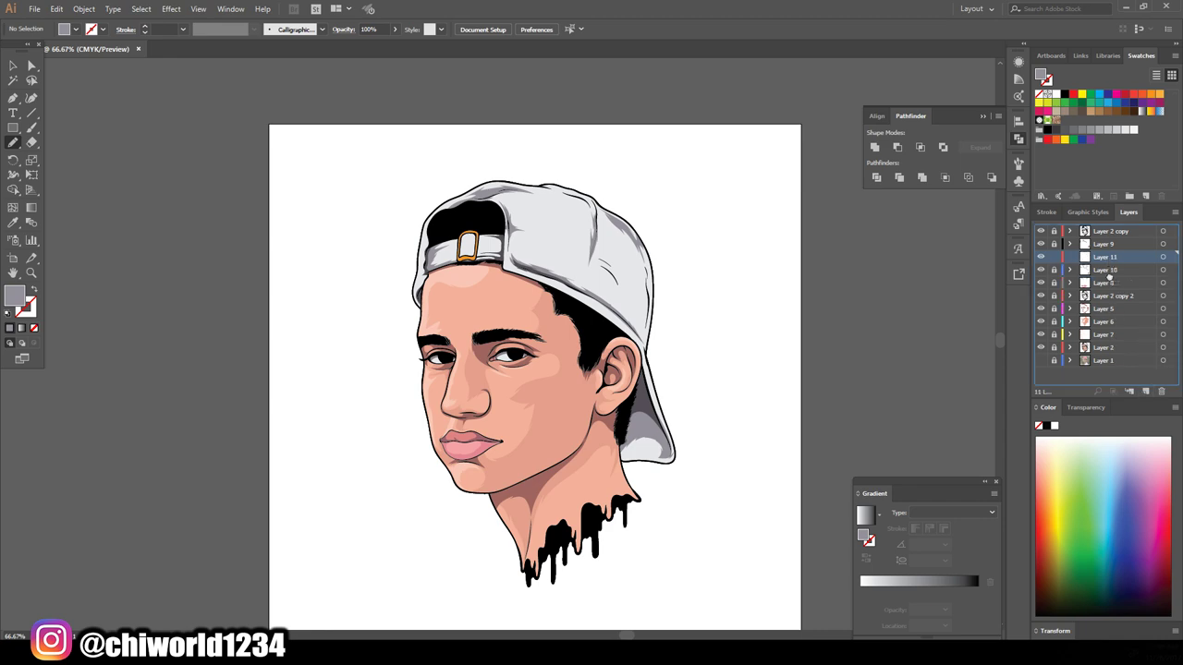
Sample the face's skin colour and lighten it to a pale peach fill.
key(ctrl+plus)
key(ctrl+plus)
key(ctrl+plus)
key(i)
click(564, 325)
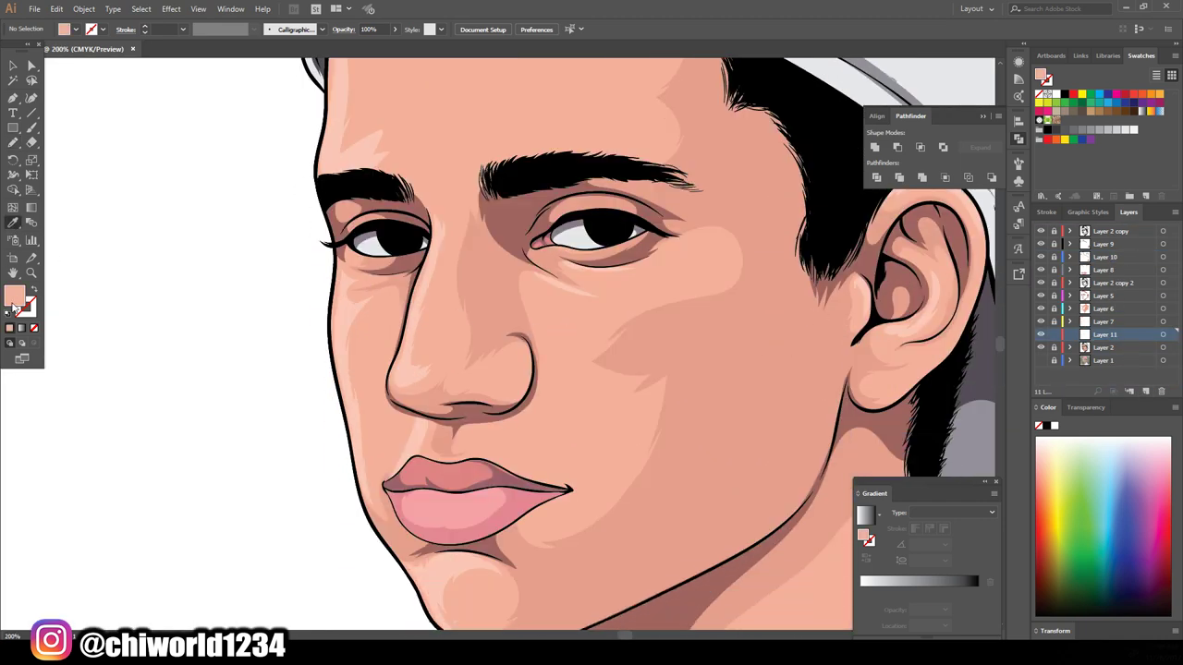
double_click(14, 296)
click(74, 48)
click(308, 48)
Pencil pale highlight shapes on the cheek, nose tip, nose bridge and forehead.
key(n)
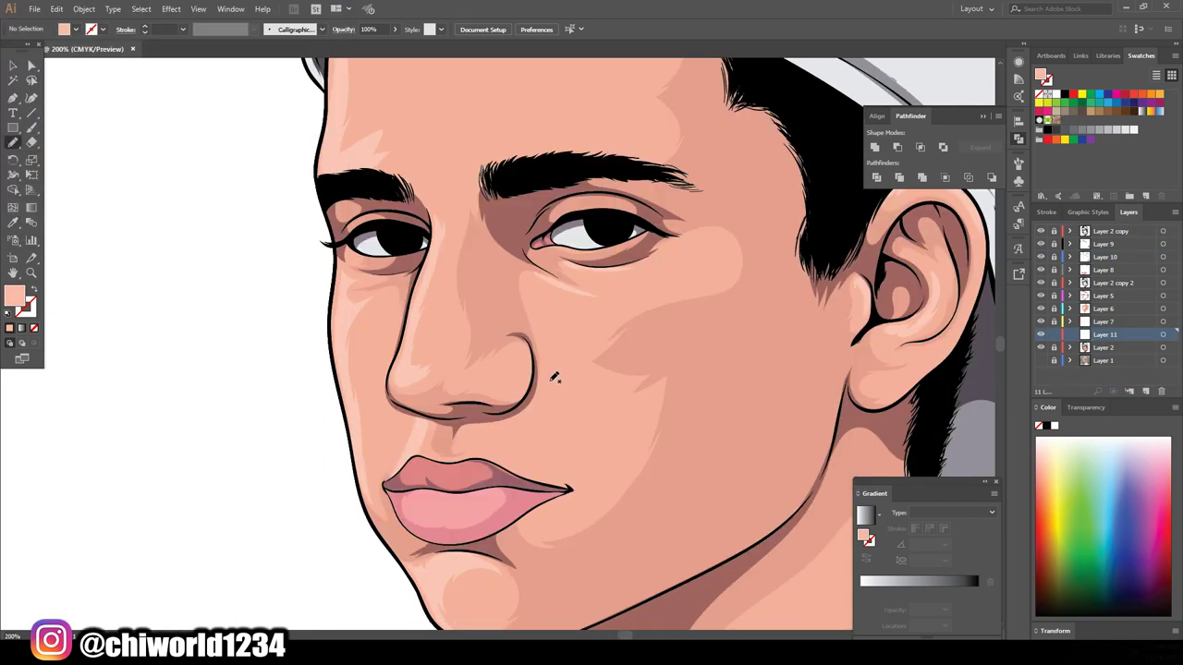
drag(558, 285, 555, 288)
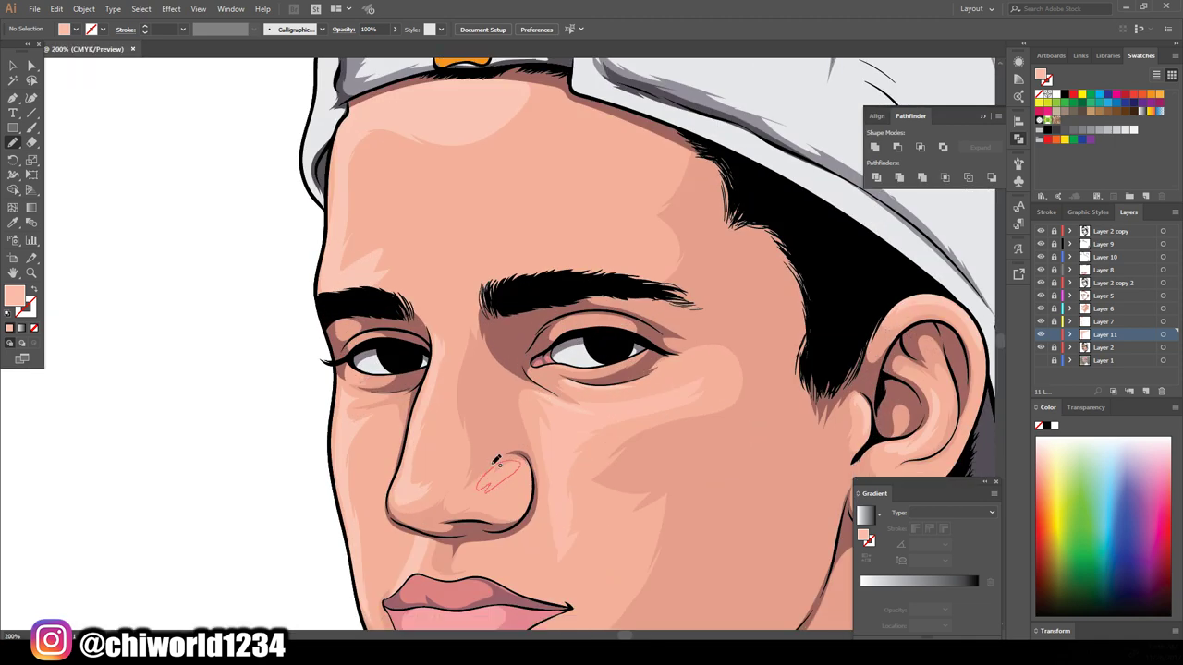
drag(496, 459, 499, 462)
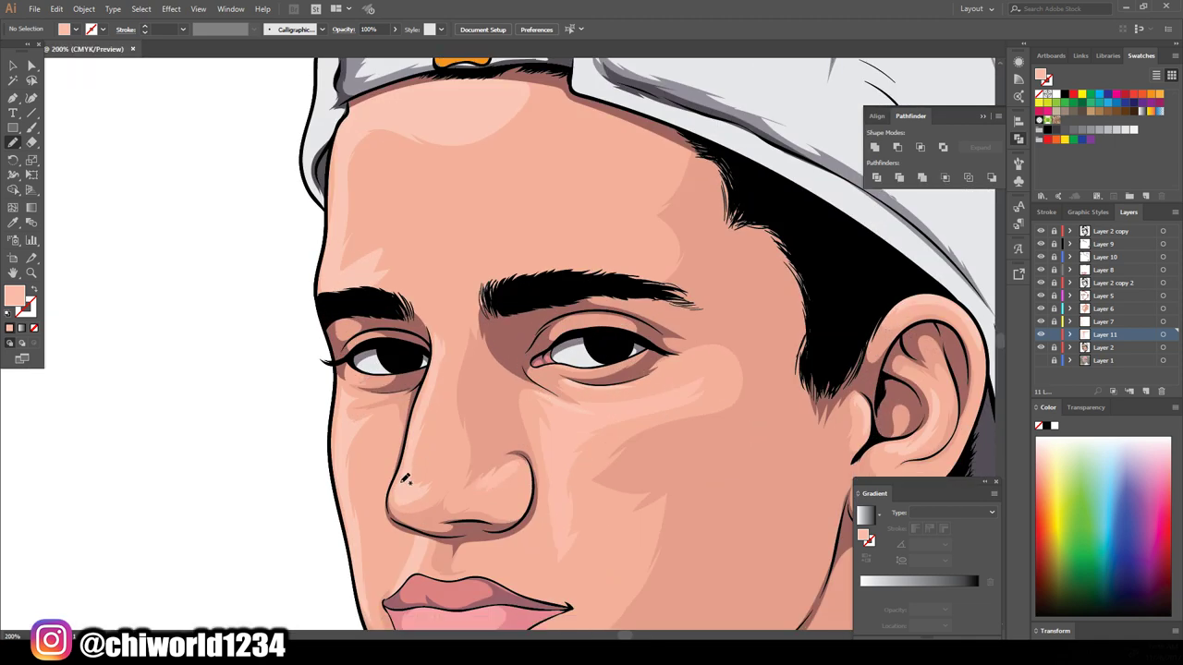
drag(455, 327, 458, 331)
scroll(472, 375, up, 1)
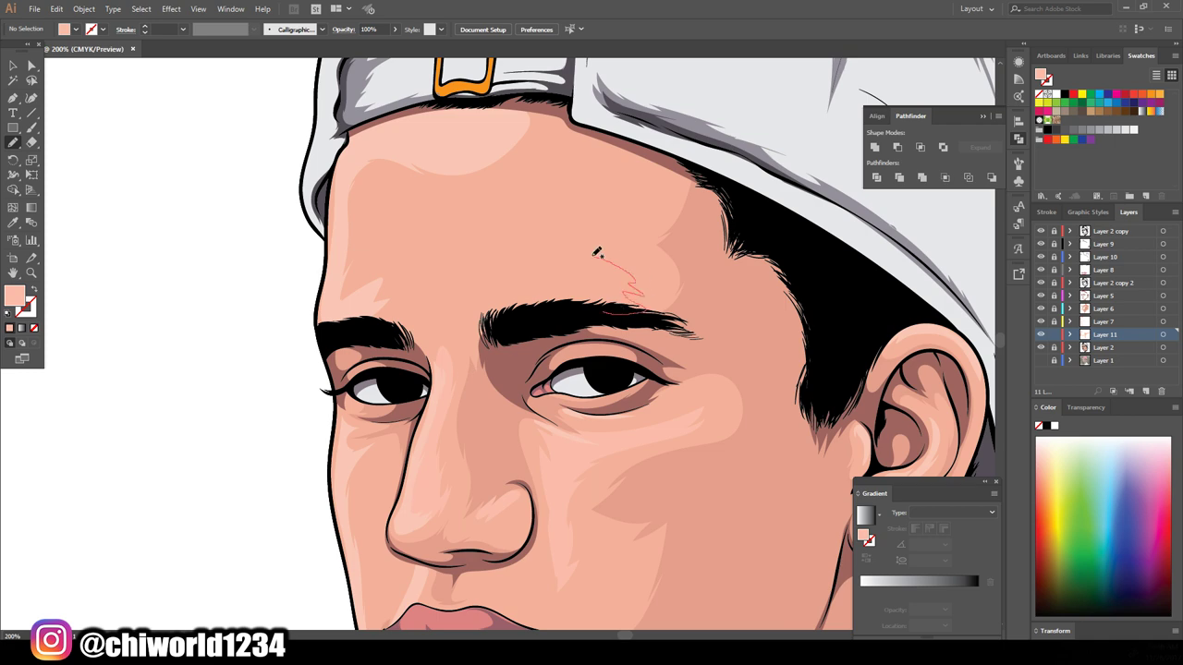
drag(501, 296, 504, 299)
drag(499, 219, 573, 176)
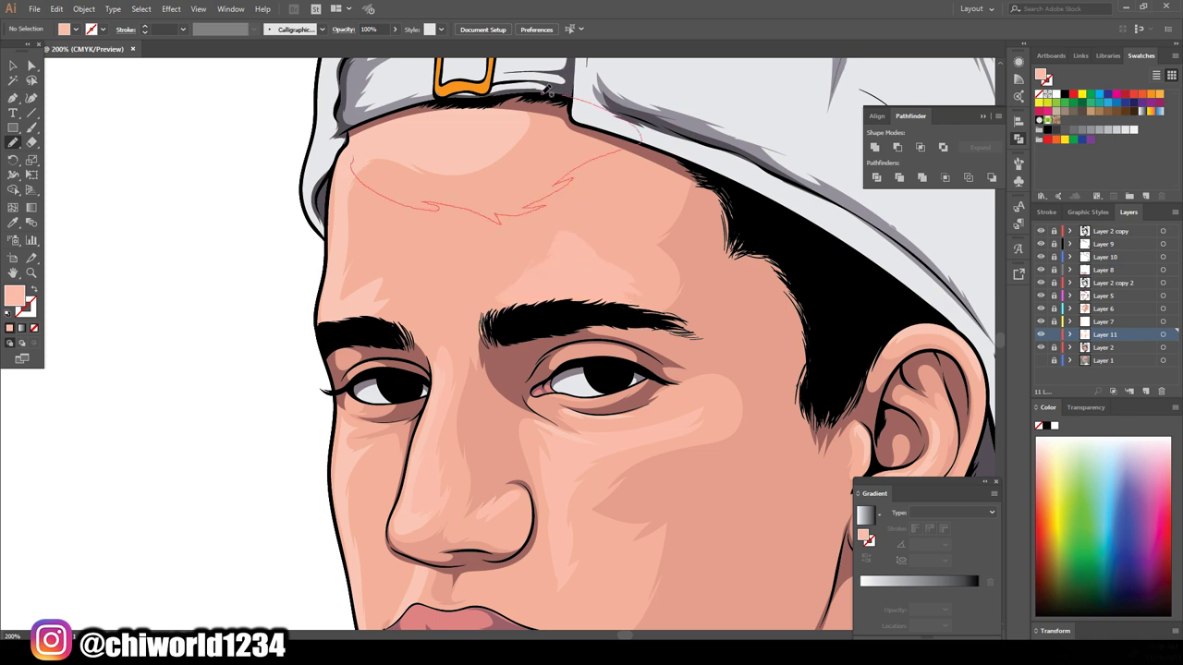
scroll(573, 175, down, 3)
scroll(617, 470, up, 3)
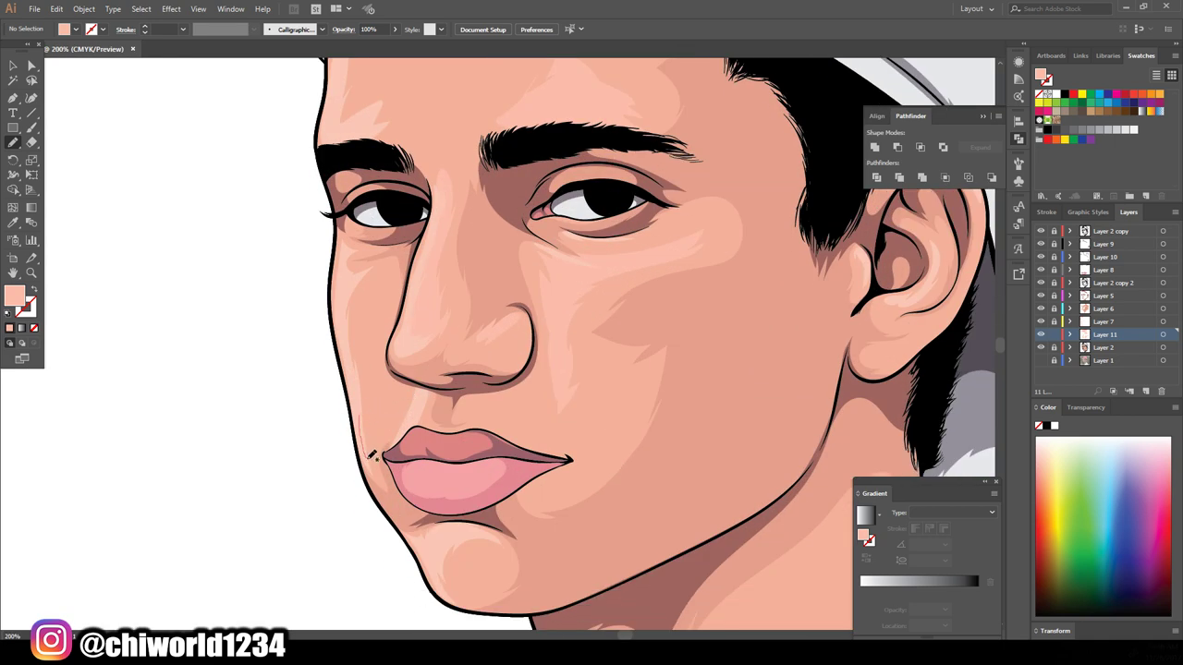
Add pale highlight shapes along the left cheek, the chin and down the neck.
drag(410, 271, 400, 273)
drag(456, 566, 430, 525)
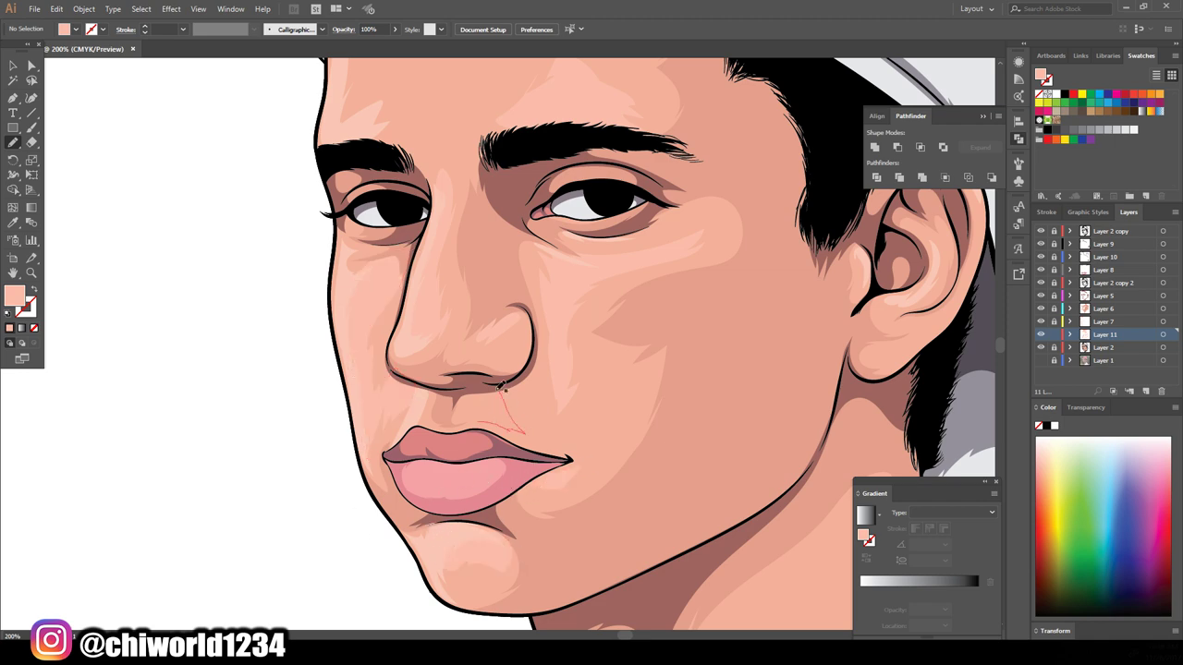
scroll(508, 399, down, 3)
scroll(508, 399, down, 3)
scroll(693, 369, up, 3)
drag(733, 323, 572, 566)
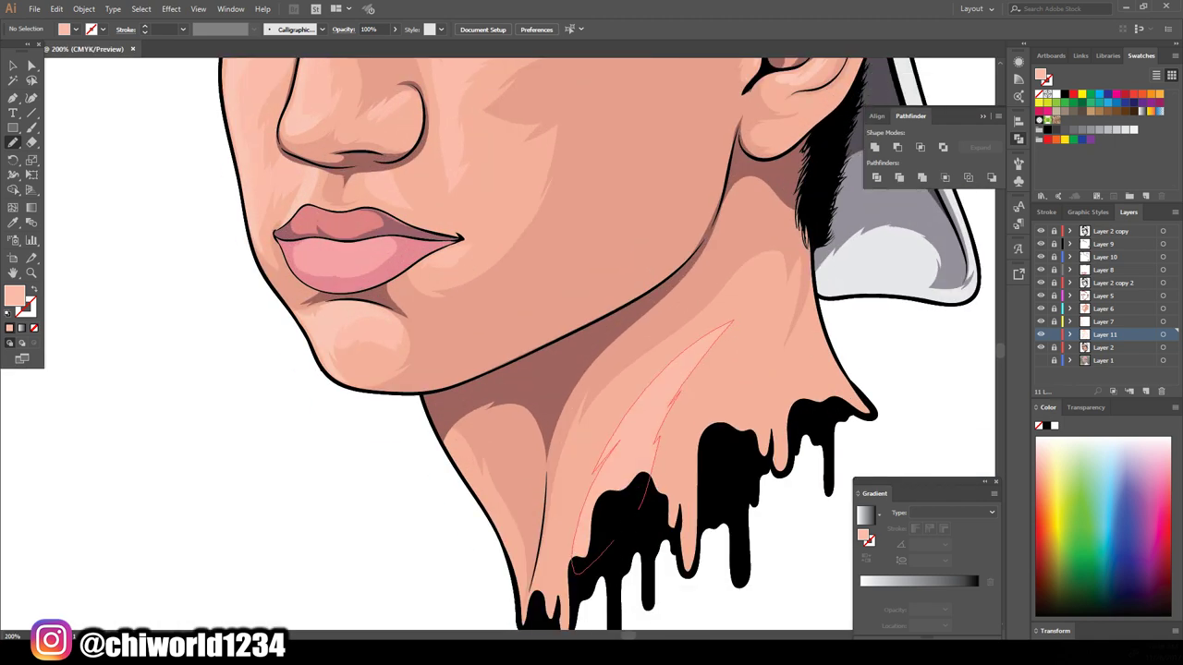
key(ctrl+0)
key(v)
key(ctrl+plus)
key(ctrl+plus)
Try an Adjust Color Balance change, cancel it, then reselect all the highlight shapes.
click(56, 8)
click(286, 249)
drag(114, 110, 116, 112)
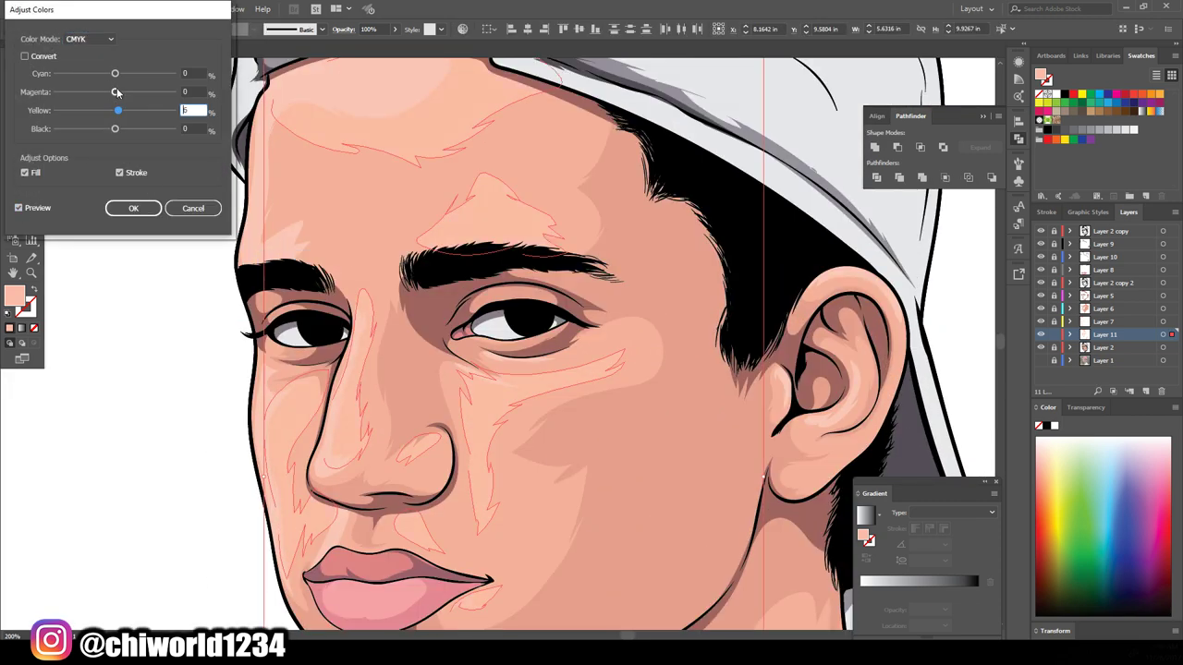
click(133, 208)
click(171, 323)
key(ctrl+0)
key(ctrl+plus)
key(ctrl+0)
key(ctrl+a)
key(ctrl+plus)
key(ctrl+plus)
Mute the highlights with Adjust Color Balance: Black -53 plus slight yellow and magenta tweaks.
click(57, 8)
mouse_move(85, 226)
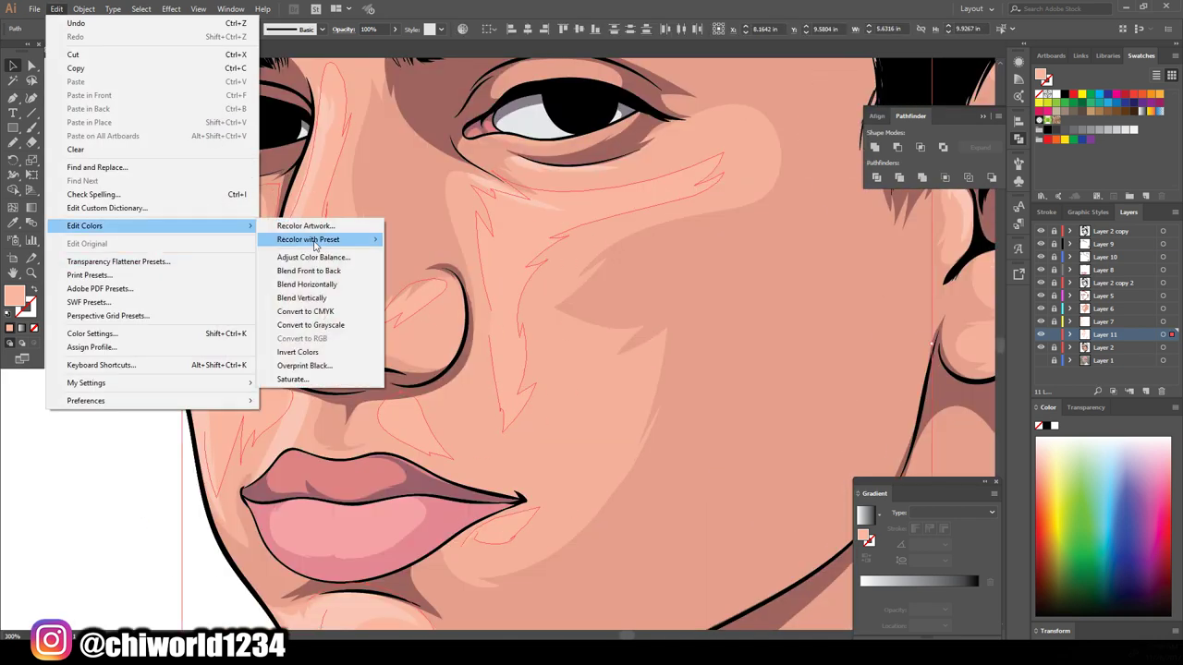
click(288, 257)
drag(70, 131, 83, 129)
mouse_move(114, 110)
mouse_down()
mouse_move(125, 112)
mouse_move(112, 73)
mouse_move(113, 111)
mouse_up()
drag(114, 92, 115, 94)
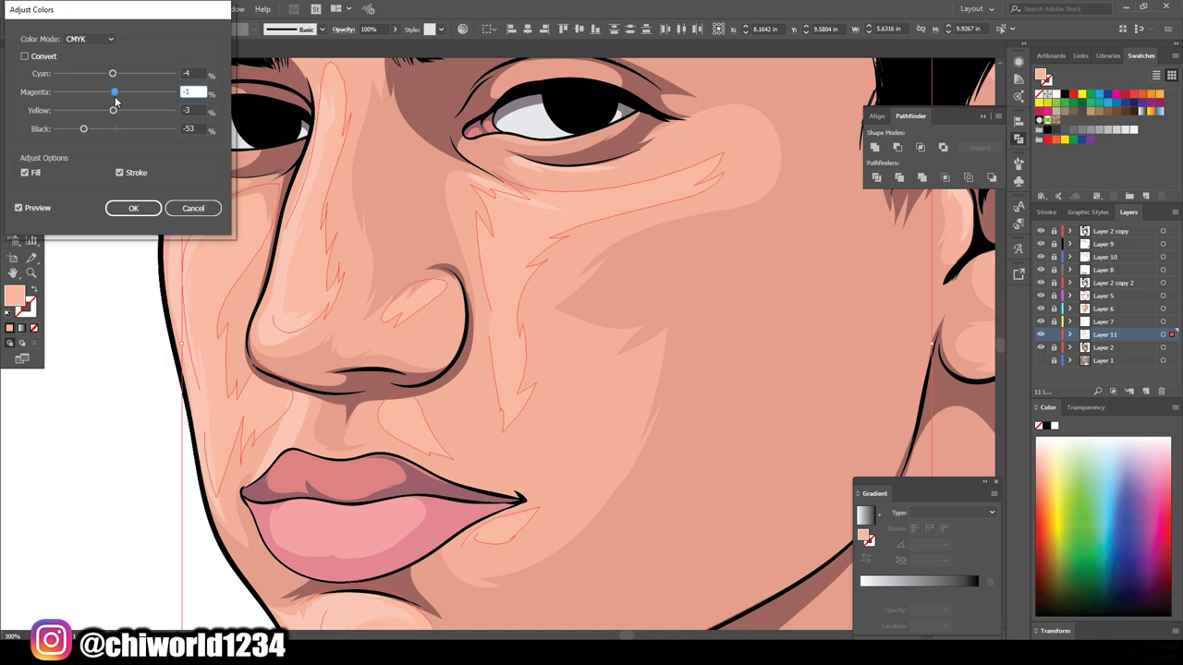
click(133, 208)
key(ctrl+0)
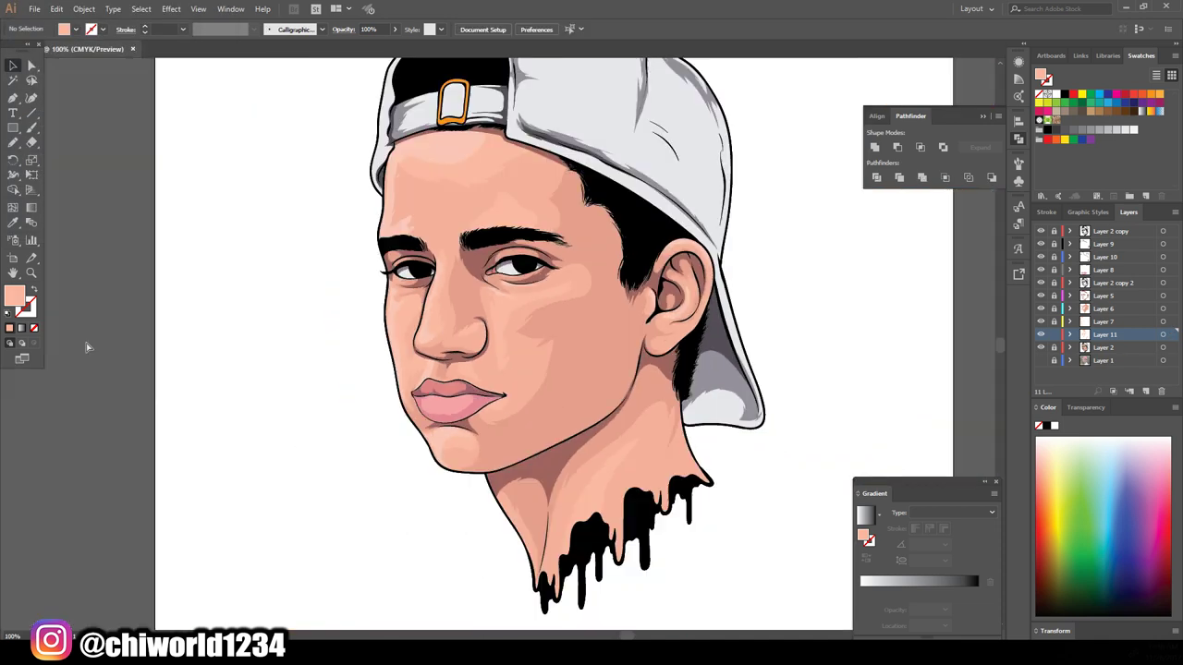
Add a new layer for the eyes and zoom in closely on them.
key(ctrl+1)
key(ctrl+0)
key(ctrl+1)
key(ctrl+0)
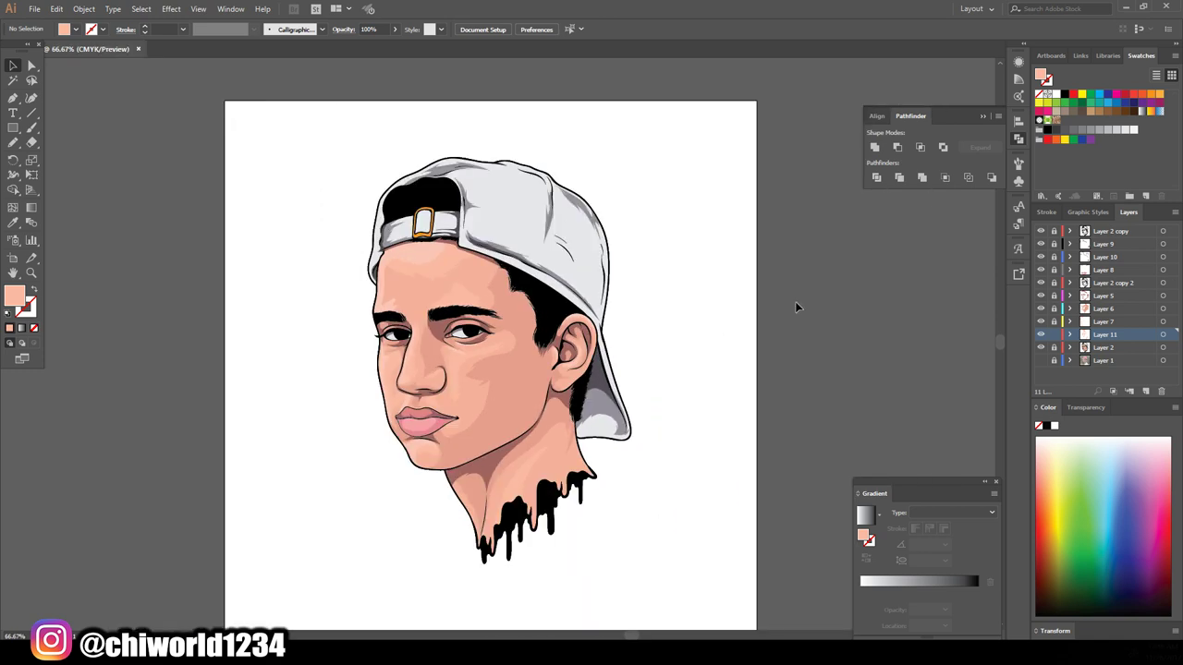
click(1147, 391)
drag(431, 329, 834, 320)
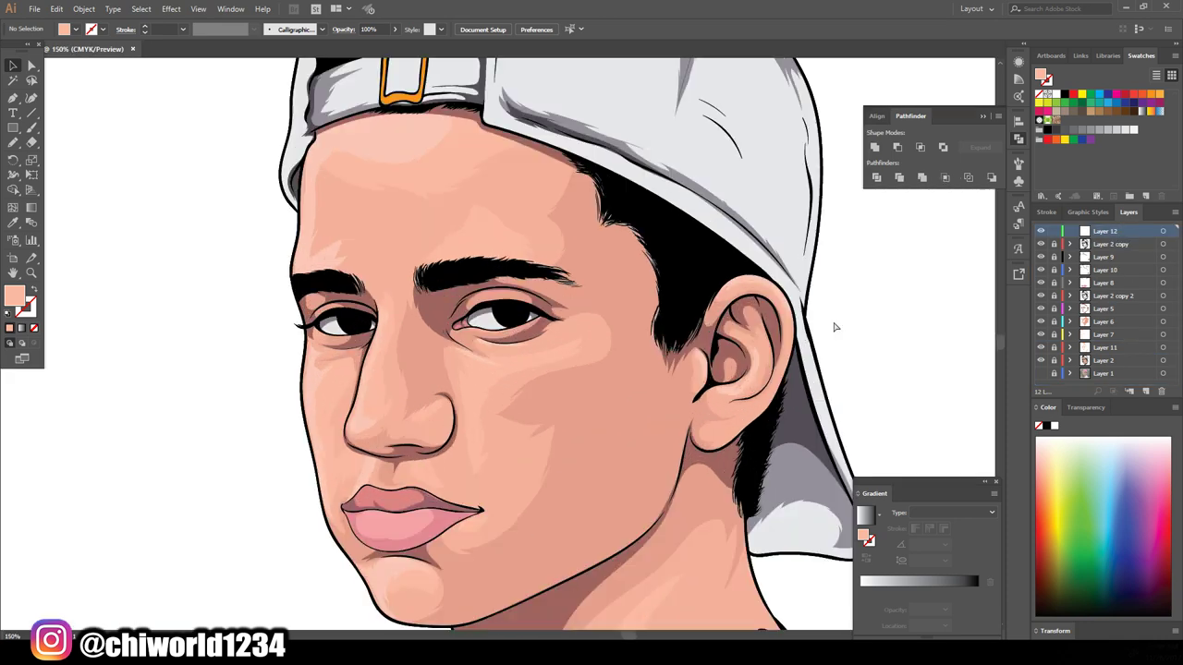
Pencil near-black pupils into both eyes.
double_click(14, 295)
click(51, 174)
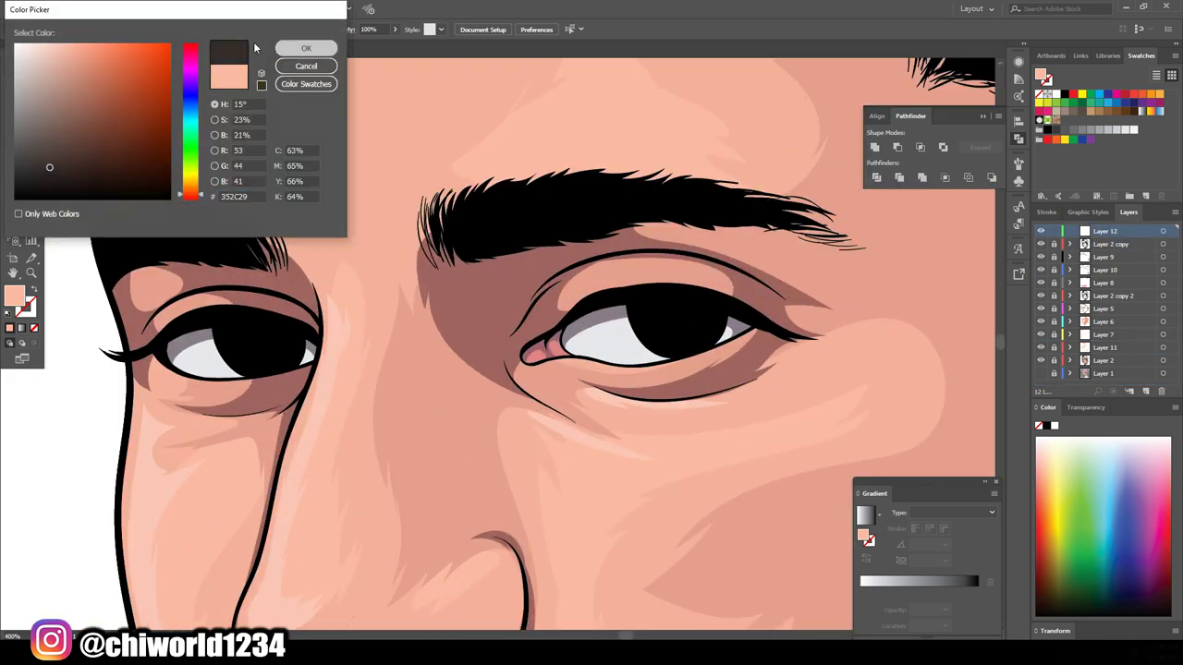
click(311, 47)
key(n)
drag(691, 331, 674, 323)
drag(268, 357, 273, 358)
Pencil a dark brown (#352C29) iris into the eyes.
double_click(14, 296)
click(31, 141)
click(311, 46)
drag(224, 329, 238, 328)
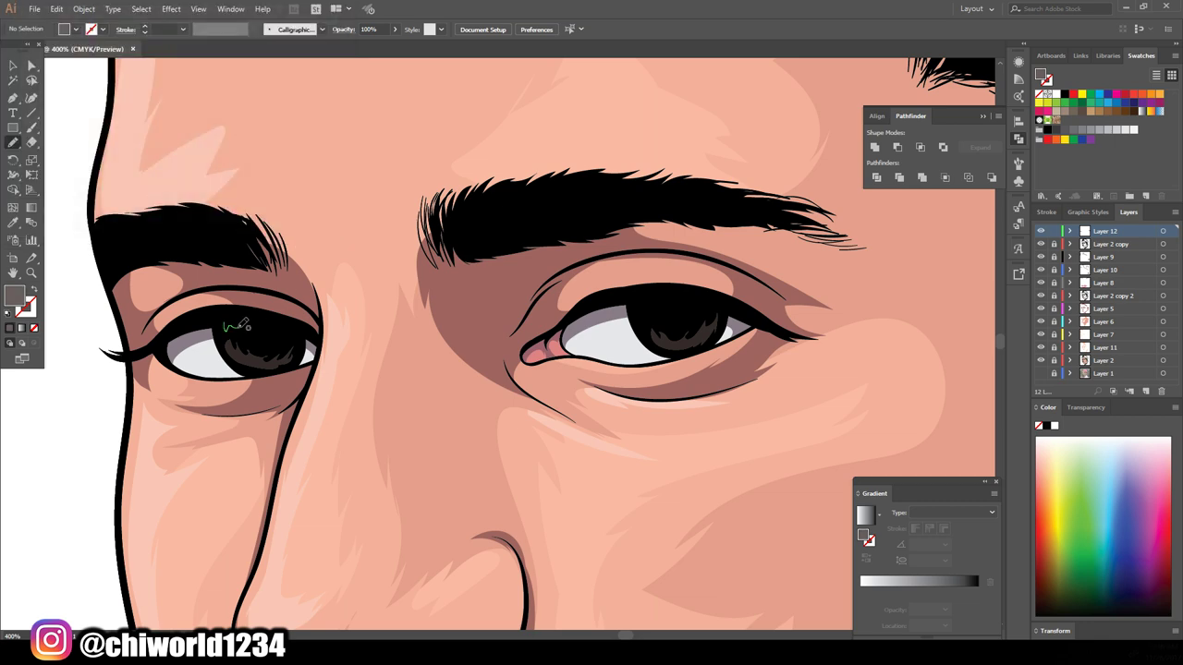
key(ctrl+0)
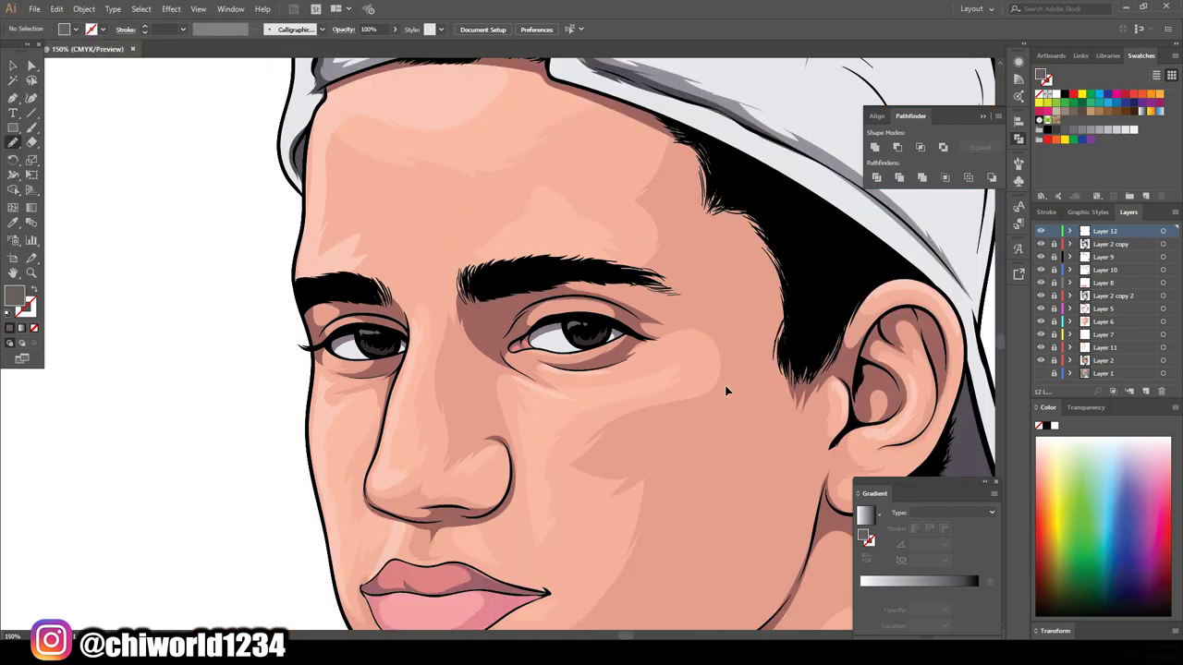
key(ctrl+1)
scroll(664, 289, up, 1)
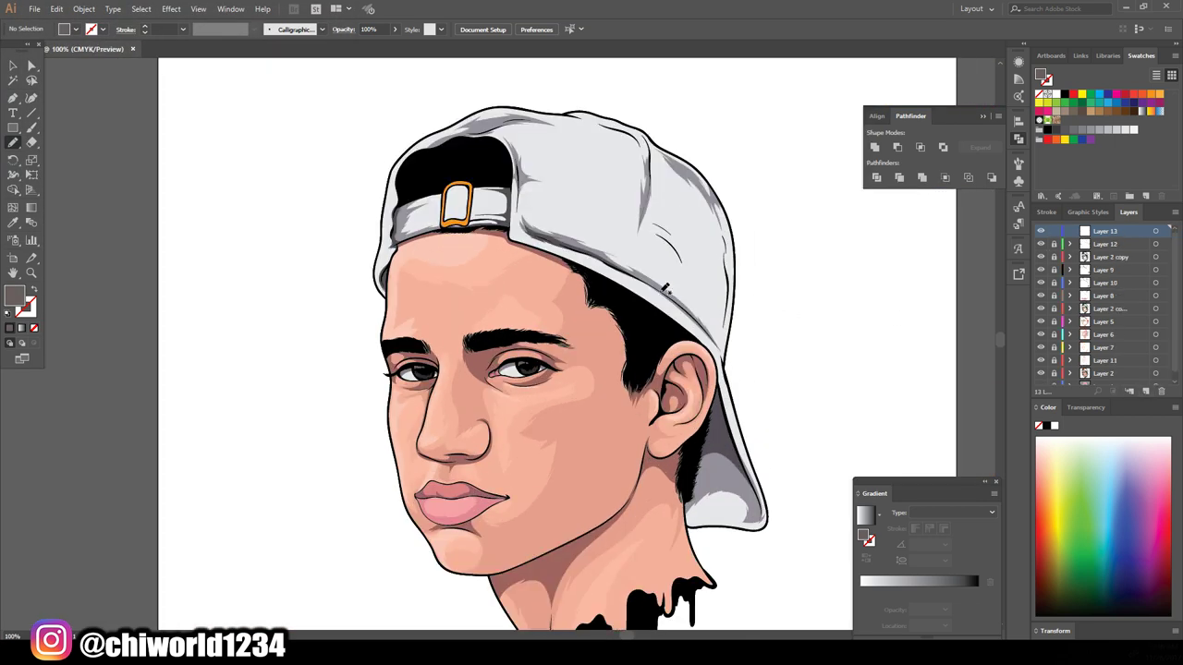
Make the colour a linear gradient, tinting its stops and shifting the midpoint right.
click(864, 515)
double_click(915, 591)
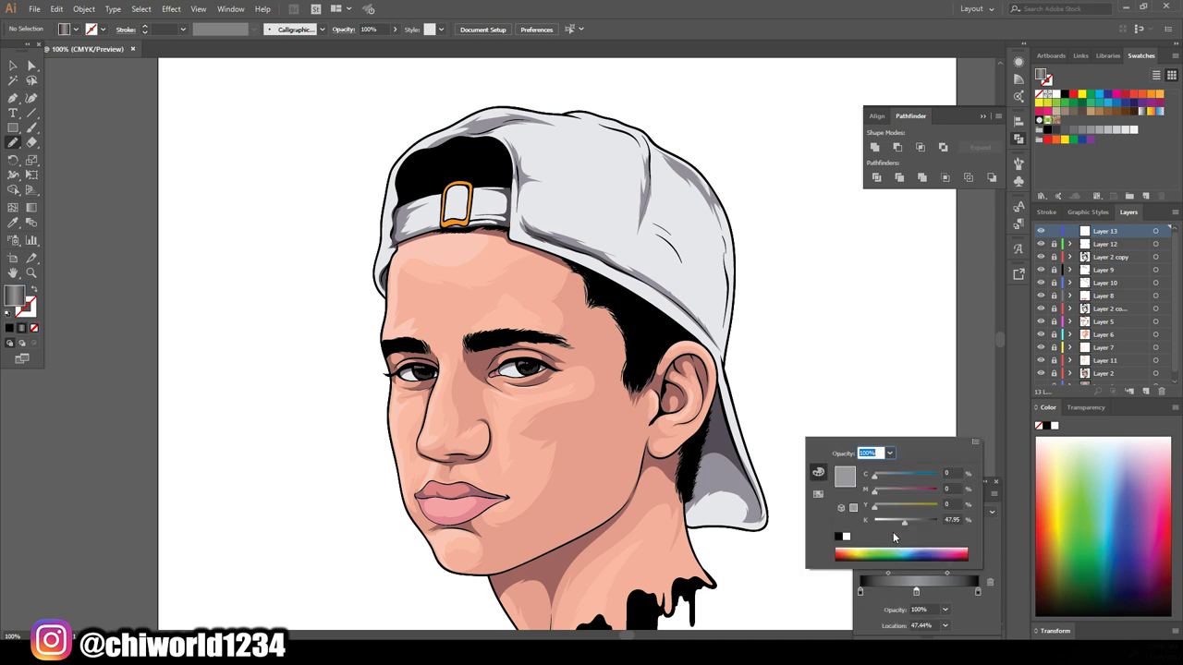
drag(884, 493, 896, 493)
drag(874, 477, 892, 476)
click(977, 592)
drag(948, 575, 927, 574)
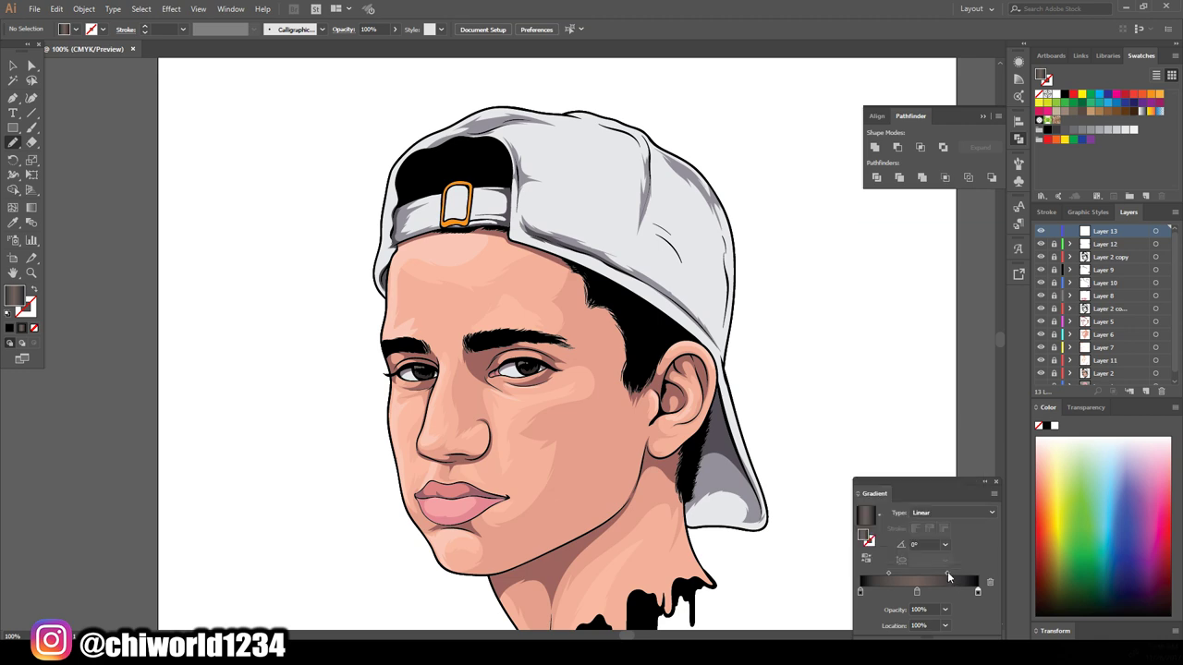
double_click(861, 591)
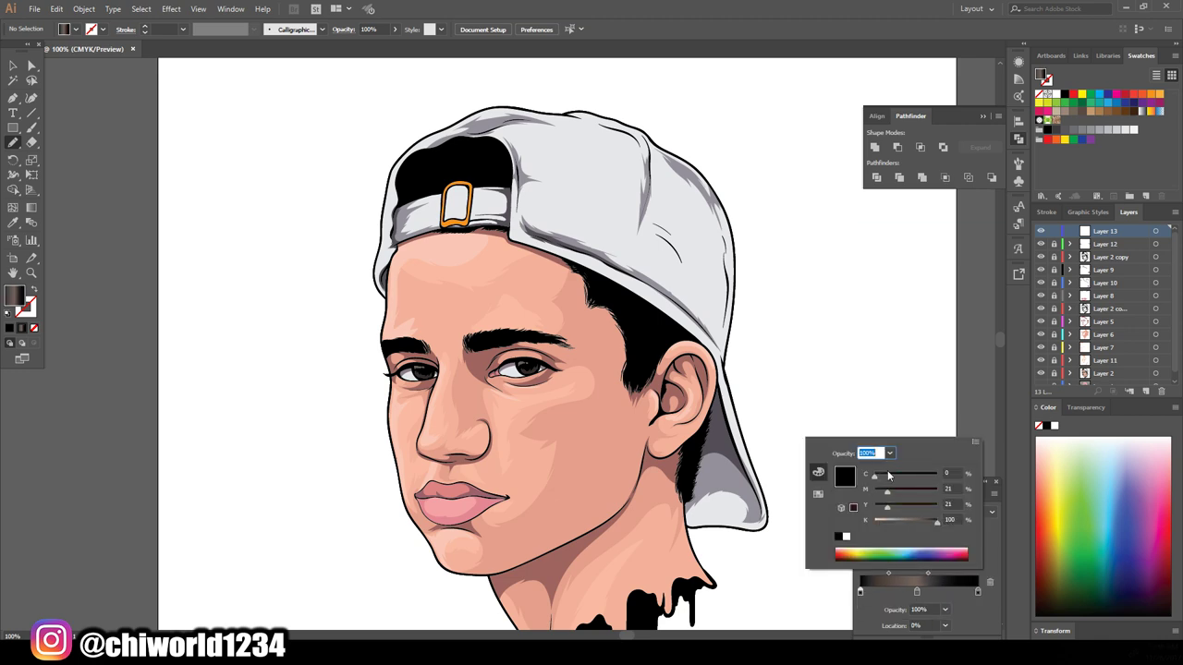
drag(888, 574, 907, 574)
With the Paintbrush and gradient stroke, paint shine streaks on both eyebrows.
key(b)
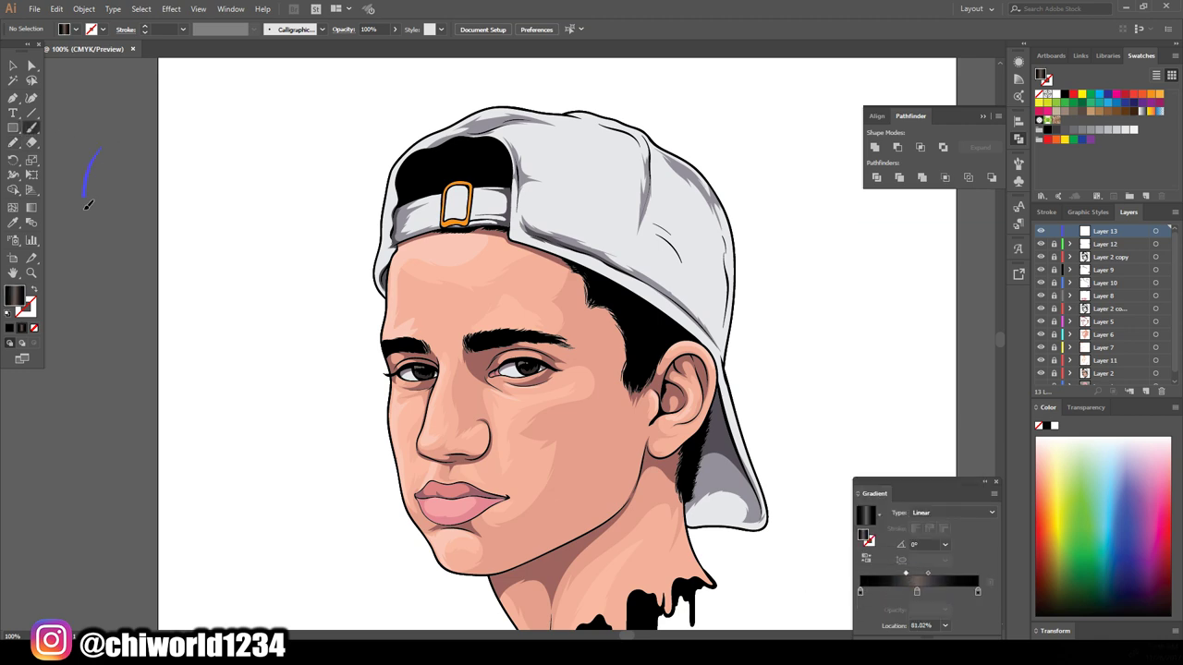
key(shift+x)
key(ctrl+equal)
key(ctrl+equal)
key(ctrl+equal)
drag(550, 302, 496, 304)
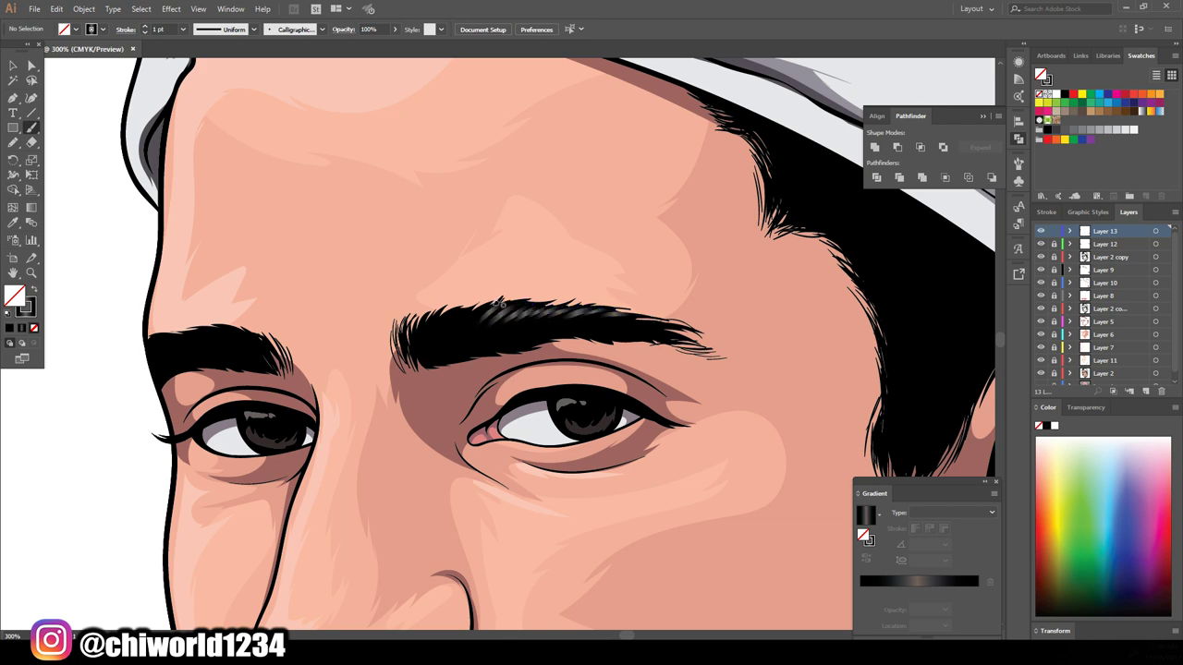
drag(230, 352, 194, 331)
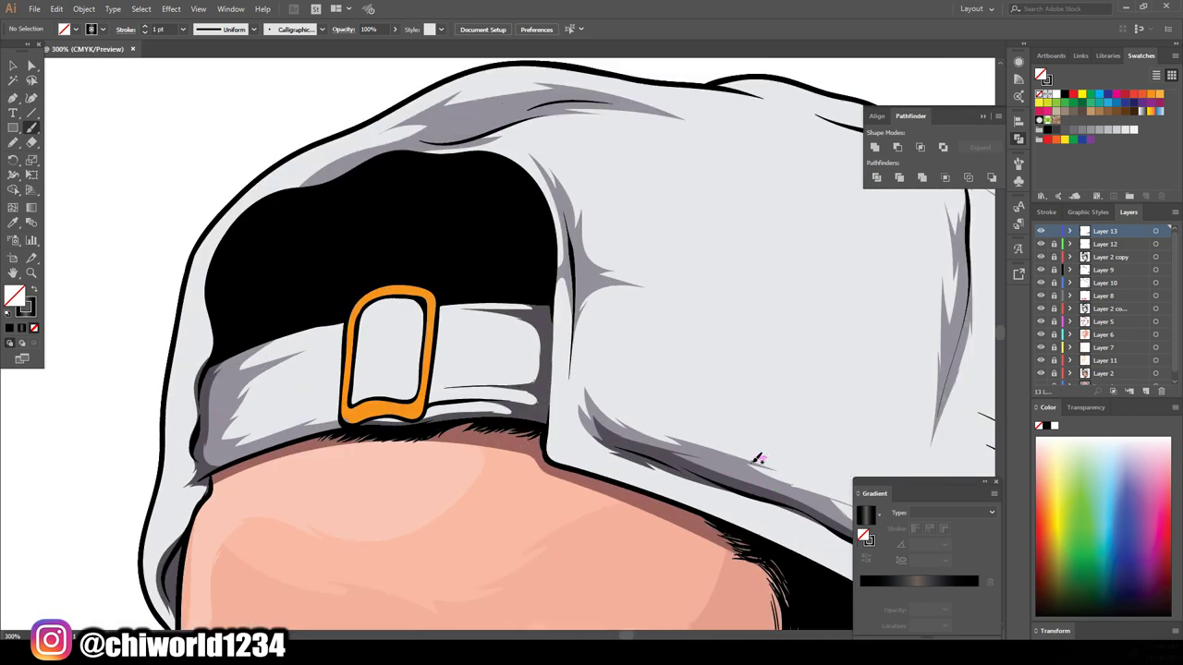
Paint glossy gradient shine strands across the hair under the cap.
mouse_move(518, 232)
mouse_down()
mouse_move(482, 274)
mouse_move(455, 263)
mouse_up()
drag(461, 197, 384, 277)
drag(388, 214, 344, 310)
drag(353, 218, 305, 310)
mouse_move(304, 244)
mouse_down()
mouse_move(270, 332)
mouse_move(242, 304)
mouse_up()
drag(261, 242, 220, 325)
drag(282, 252, 260, 261)
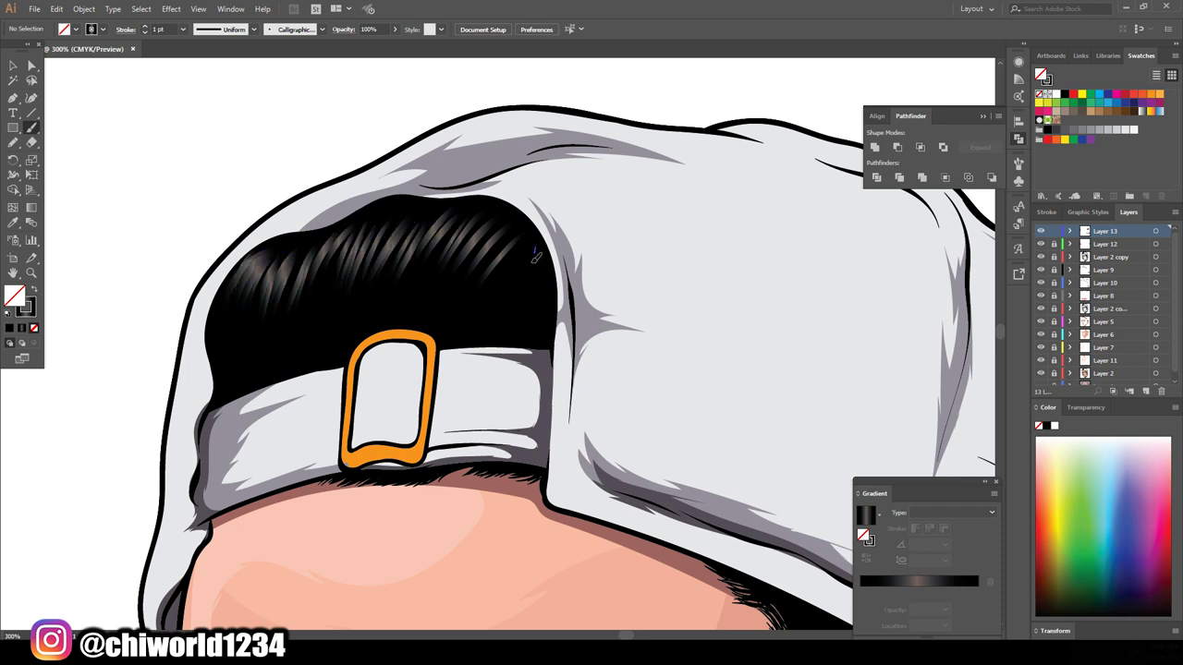
drag(513, 226, 464, 277)
drag(406, 211, 349, 328)
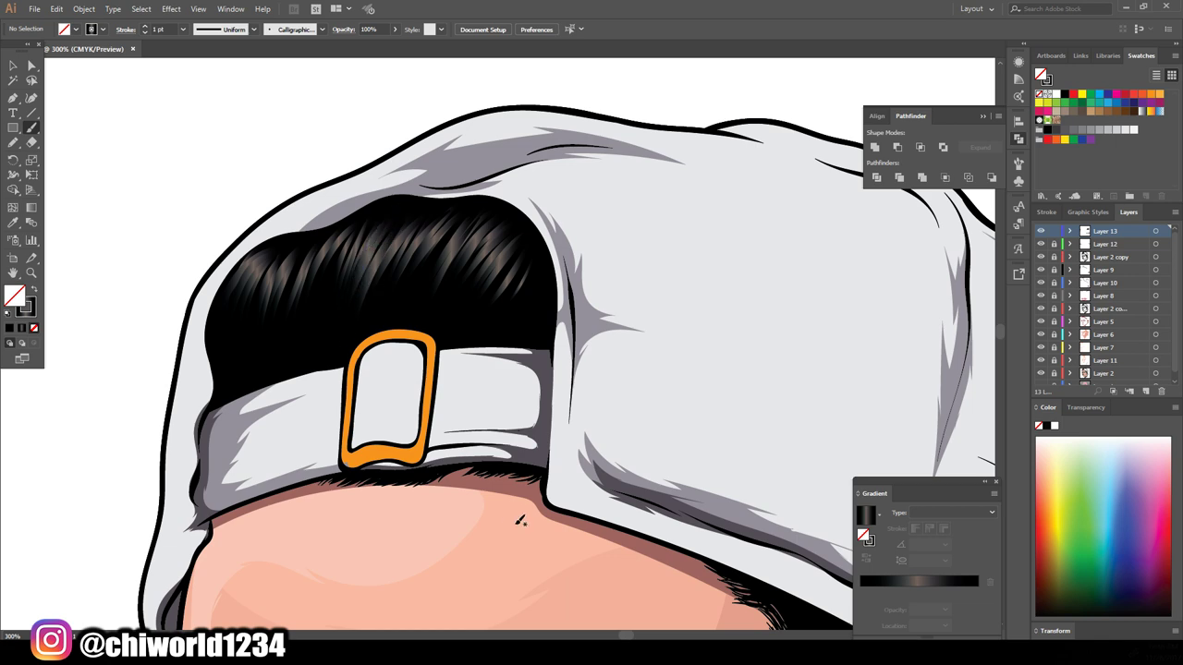
key(ctrl+minus)
key(ctrl+minus)
key(ctrl+minus)
scroll(792, 527, up, 3)
scroll(658, 426, up, 1)
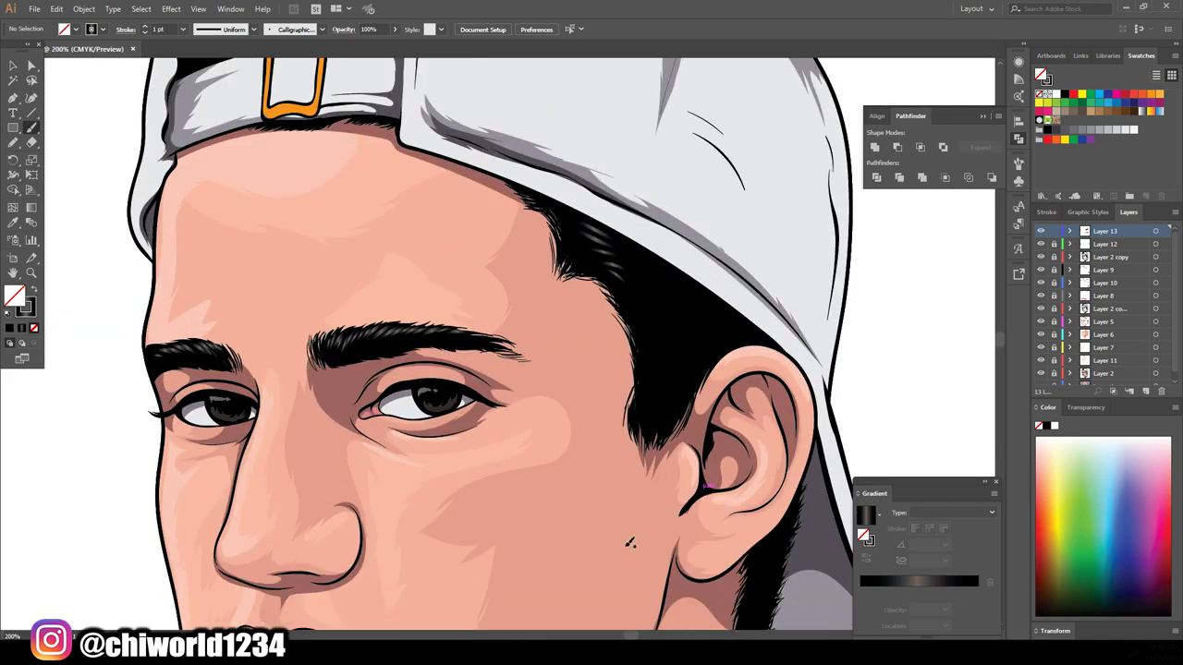
key(ctrl+0)
key(ctrl+plus)
Select the hair shine strands and recolour their gradient stops reddish and near-black.
key(v)
drag(323, 88, 610, 235)
key(ctrl+plus)
key(ctrl+plus)
key(ctrl+plus)
click(34, 310)
double_click(917, 592)
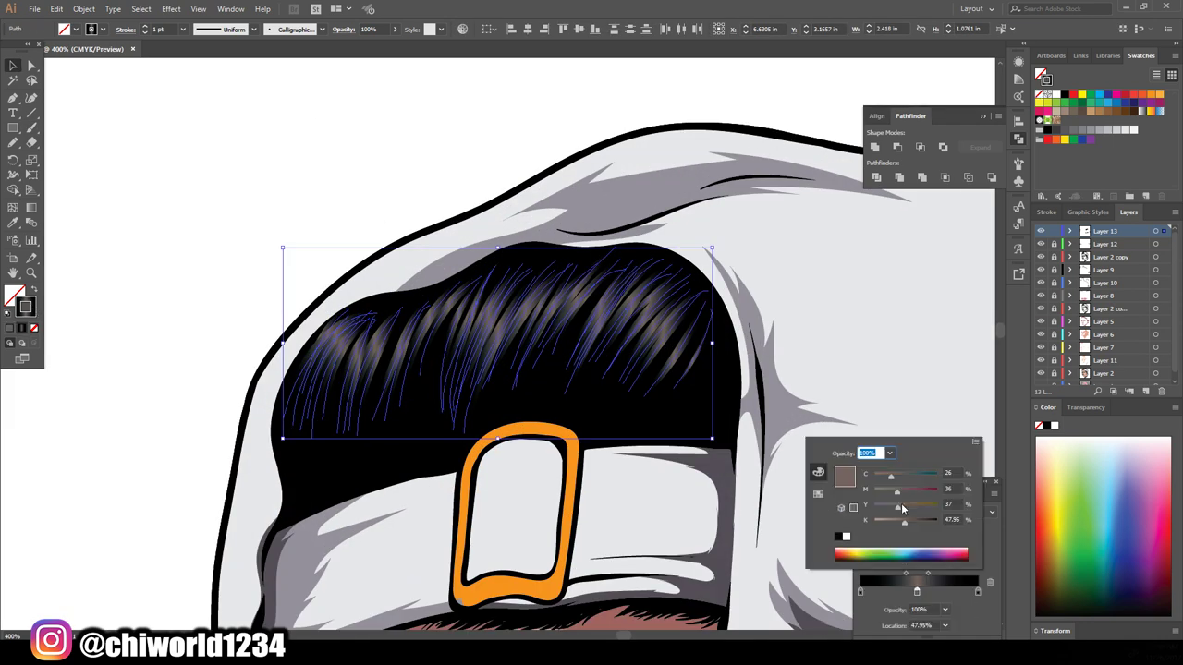
drag(909, 494, 894, 508)
click(949, 551)
key(ctrl+0)
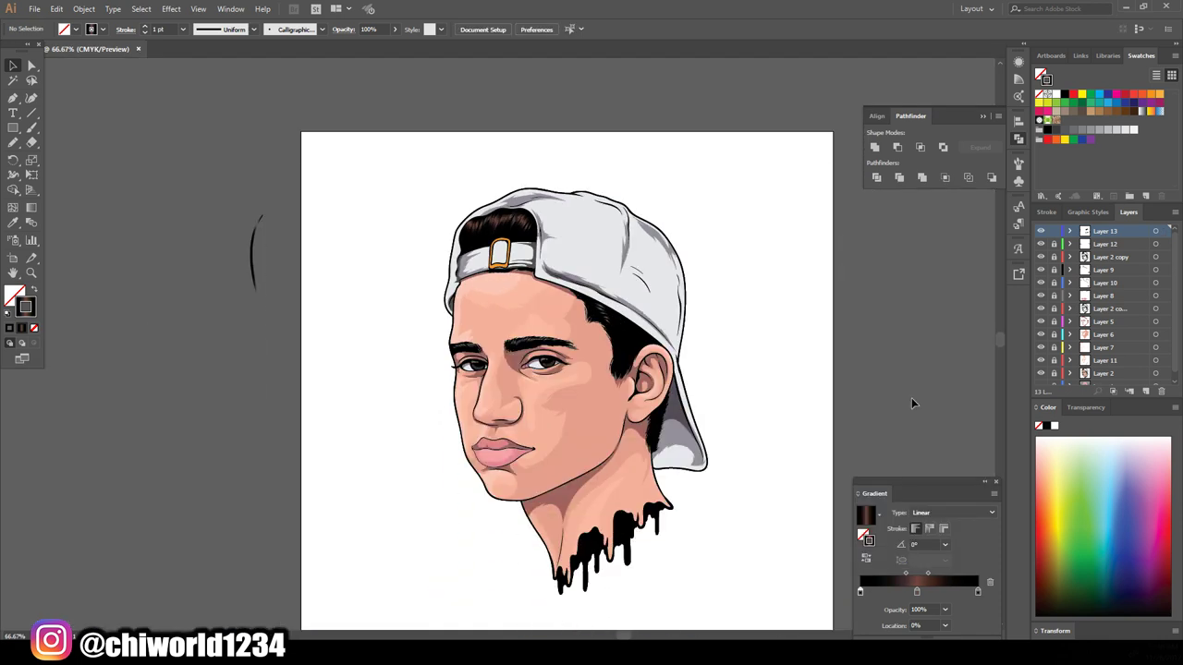
drag(346, 305, 807, 377)
click(17, 224)
key(ctrl+1)
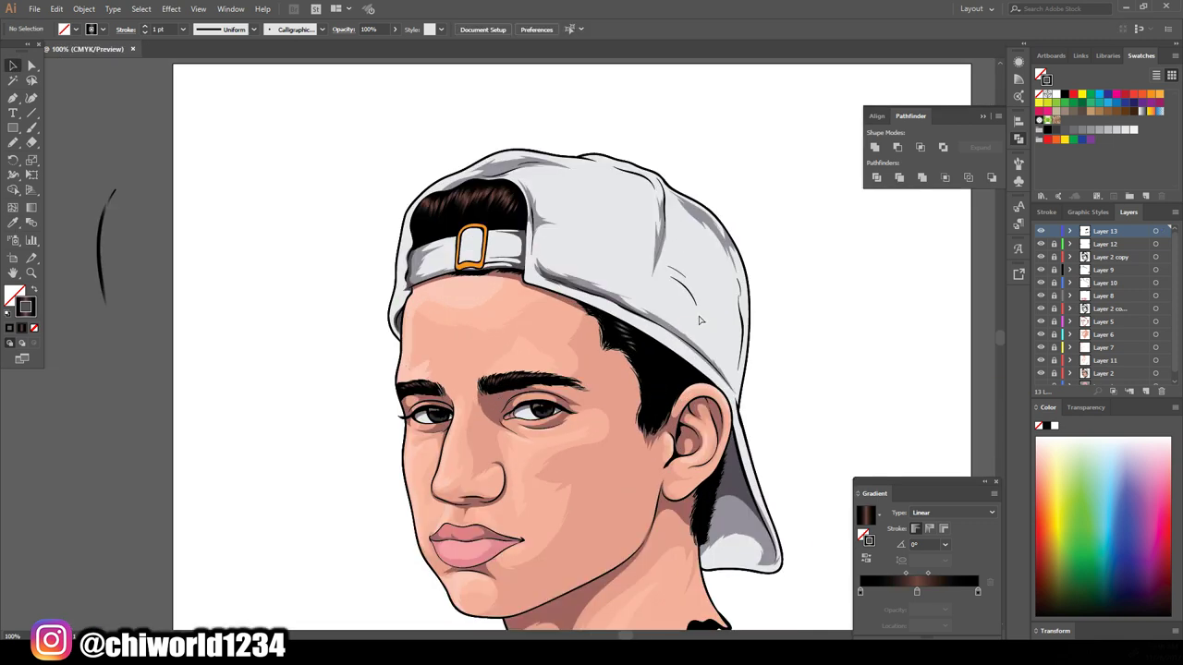
key(ctrl+minus)
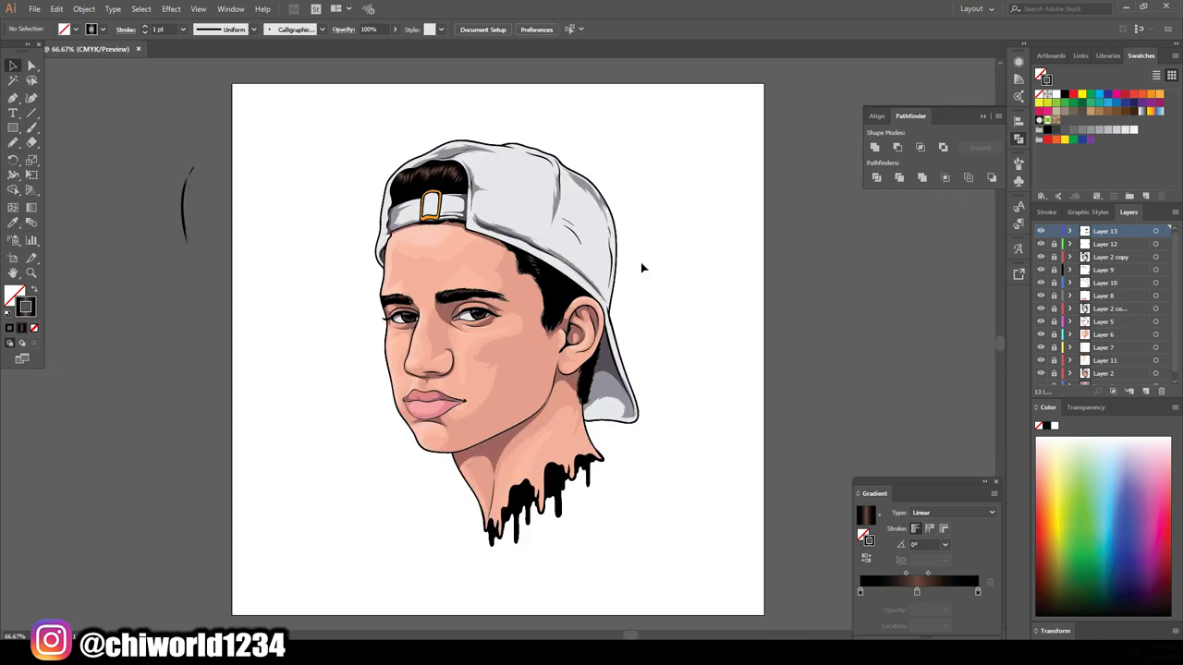